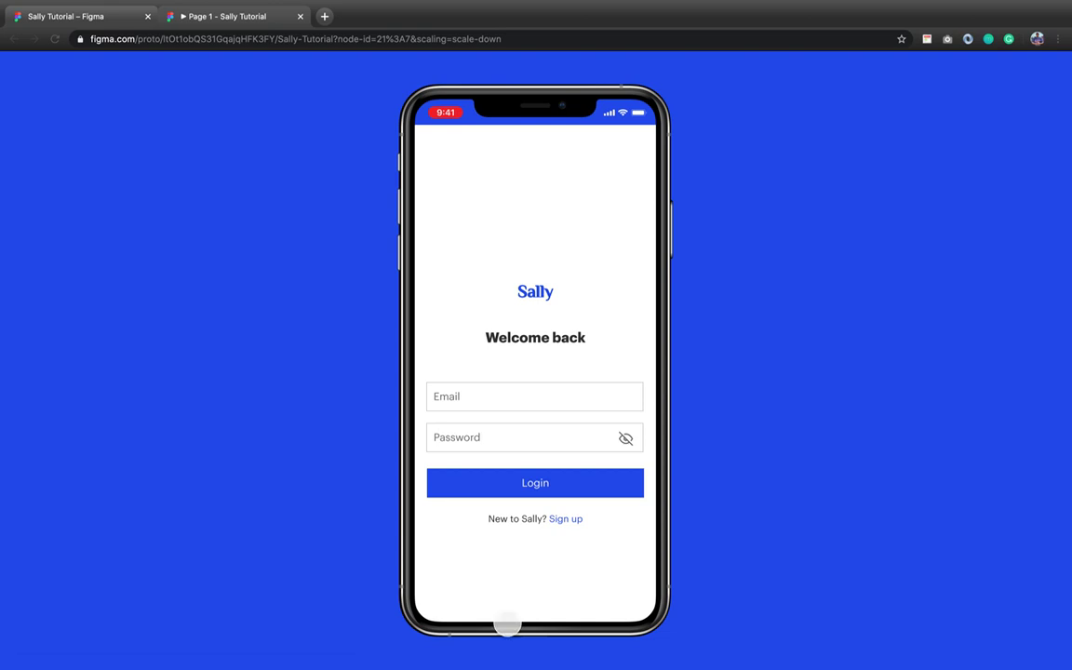
- Restart the Sally prototype, fill Email and Password, then log in to reach the home dashboard
key("r")
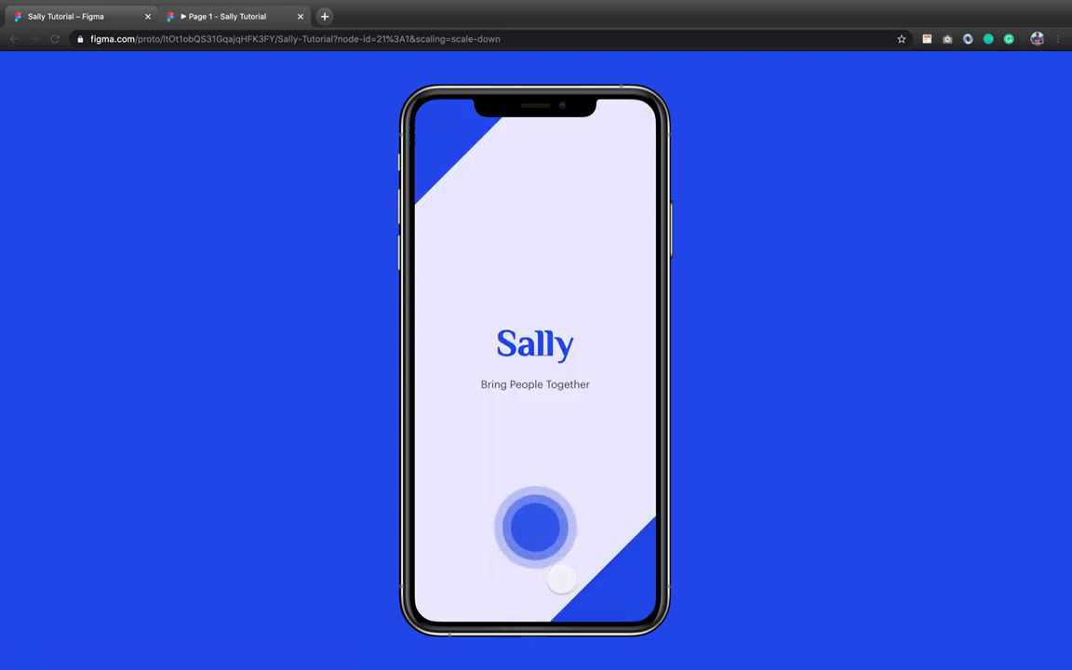
left_click(528, 395)
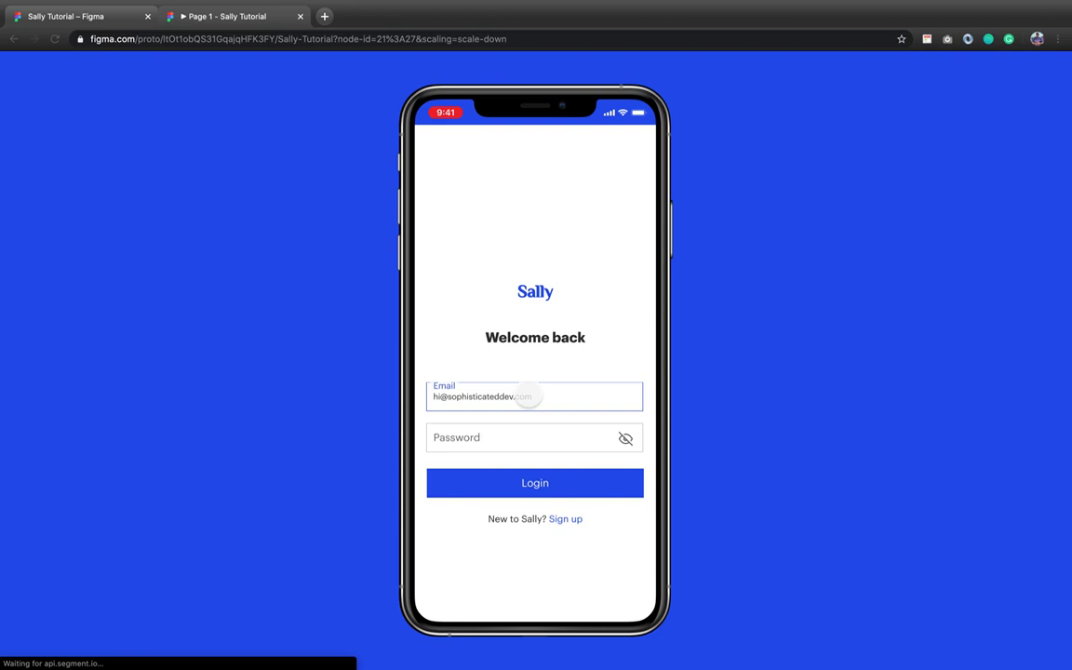
left_click(463, 438)
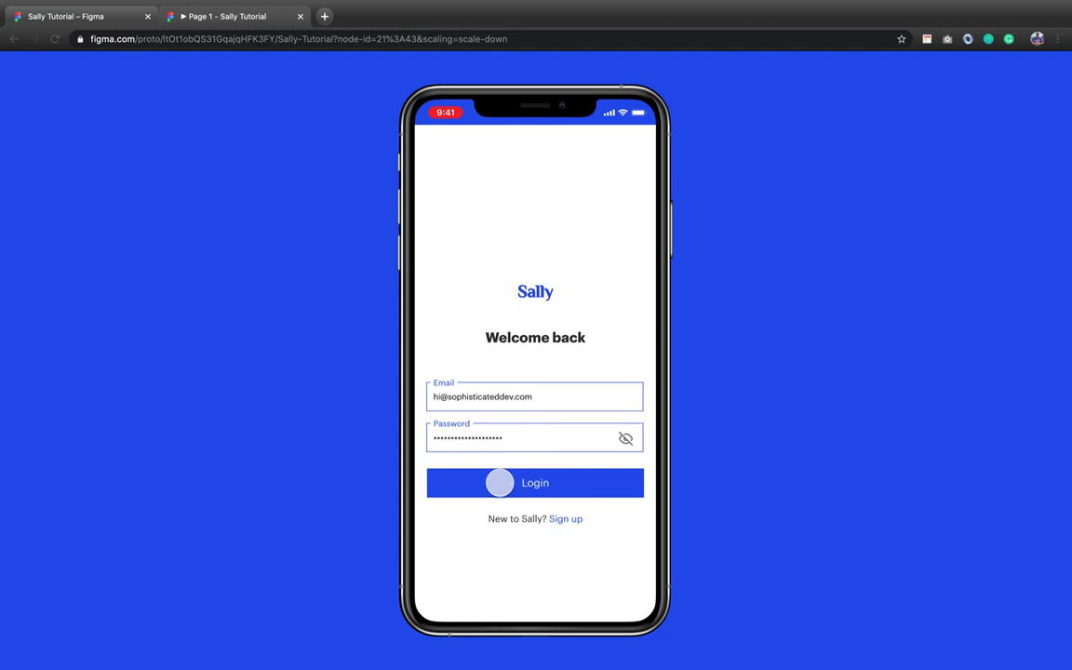
left_click(500, 482)
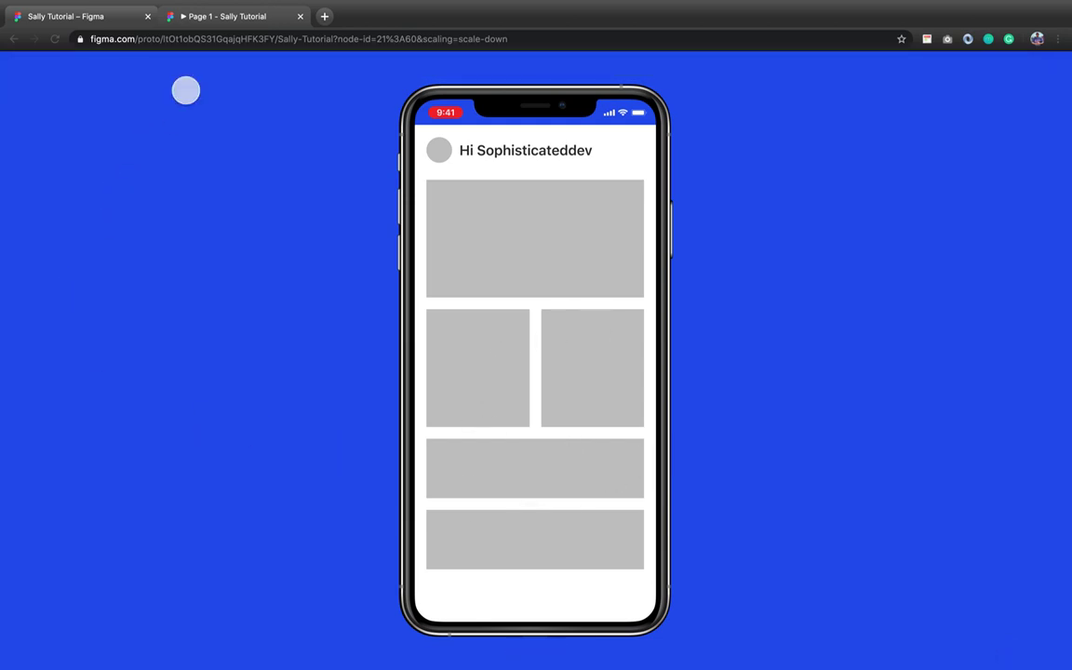
mouse_move(98, 56)
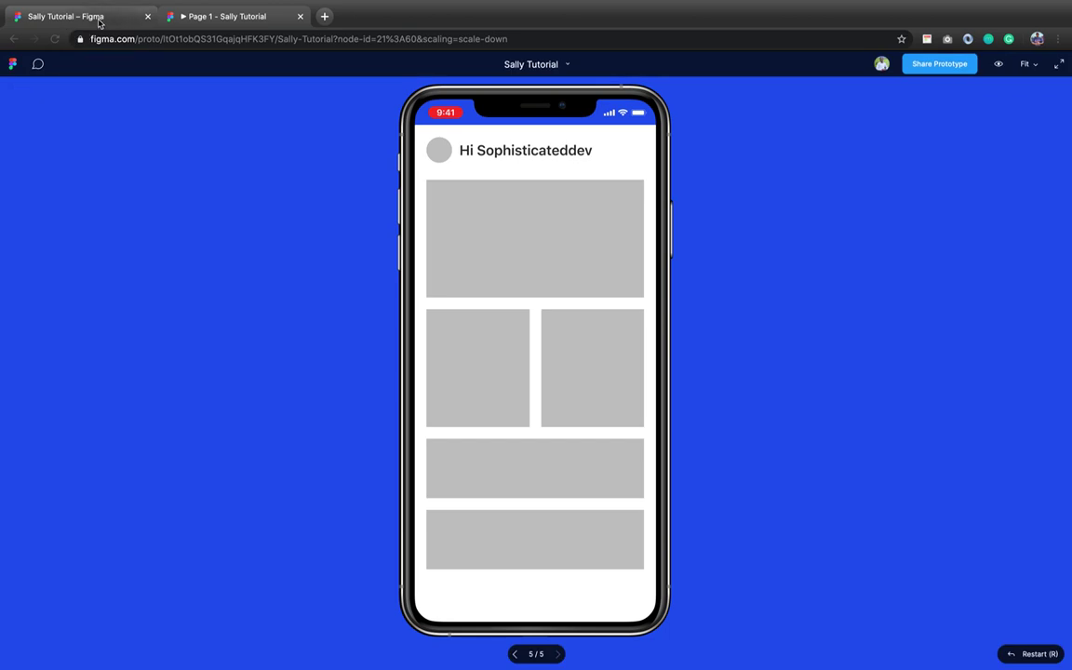
- In the Sally Tutorial editor, remove the bottom row of five duplicate phone frames
left_click(100, 18)
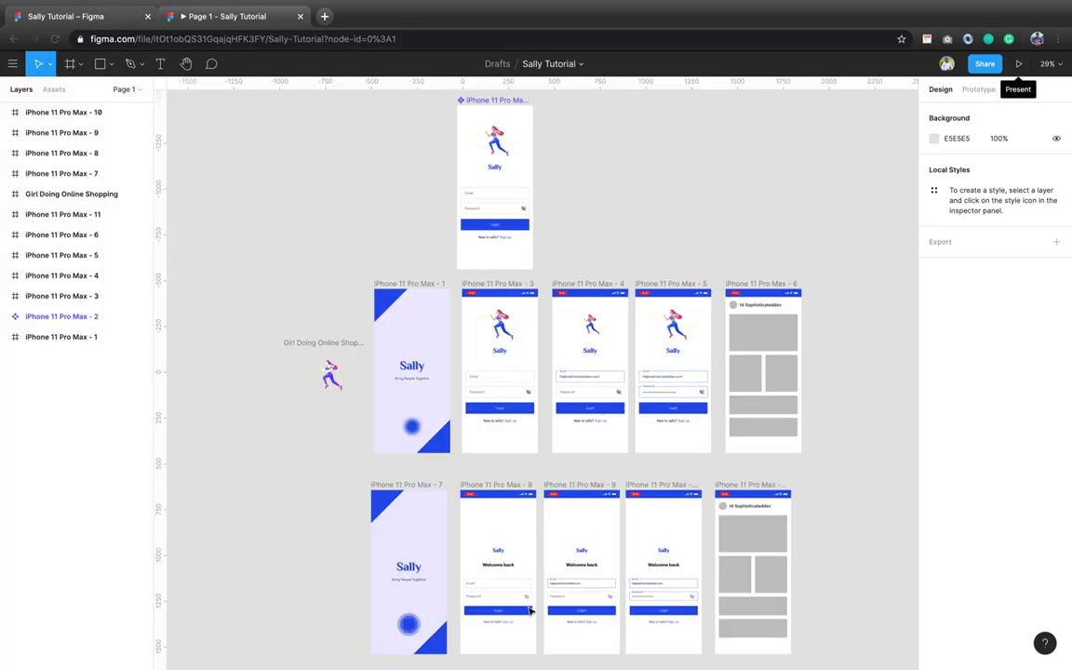
scroll(529, 609, "down", 2)
scroll(530, 610, "down", 2)
scroll(530, 609, "right", 1)
scroll(530, 612, "down", 1)
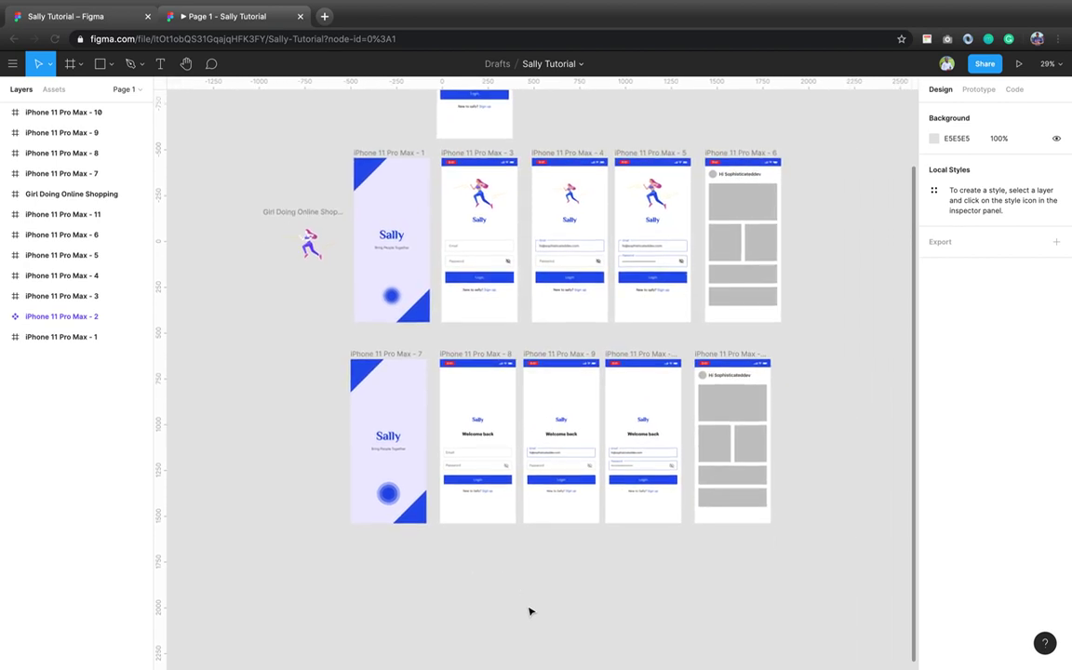
left_click_drag(307, 350, 837, 560)
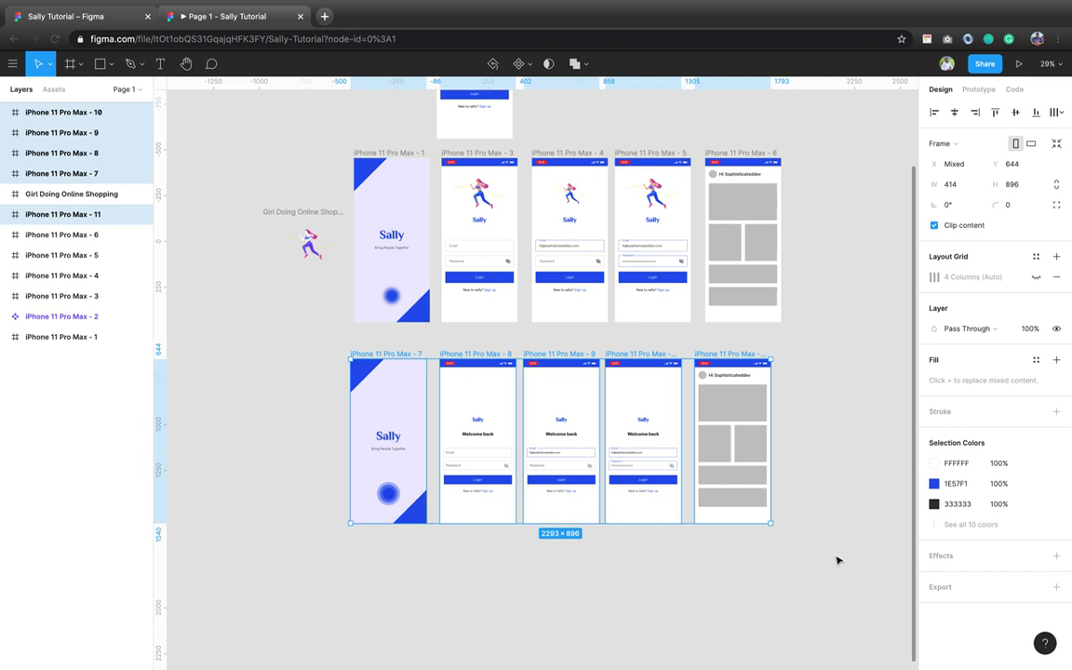
key("Delete")
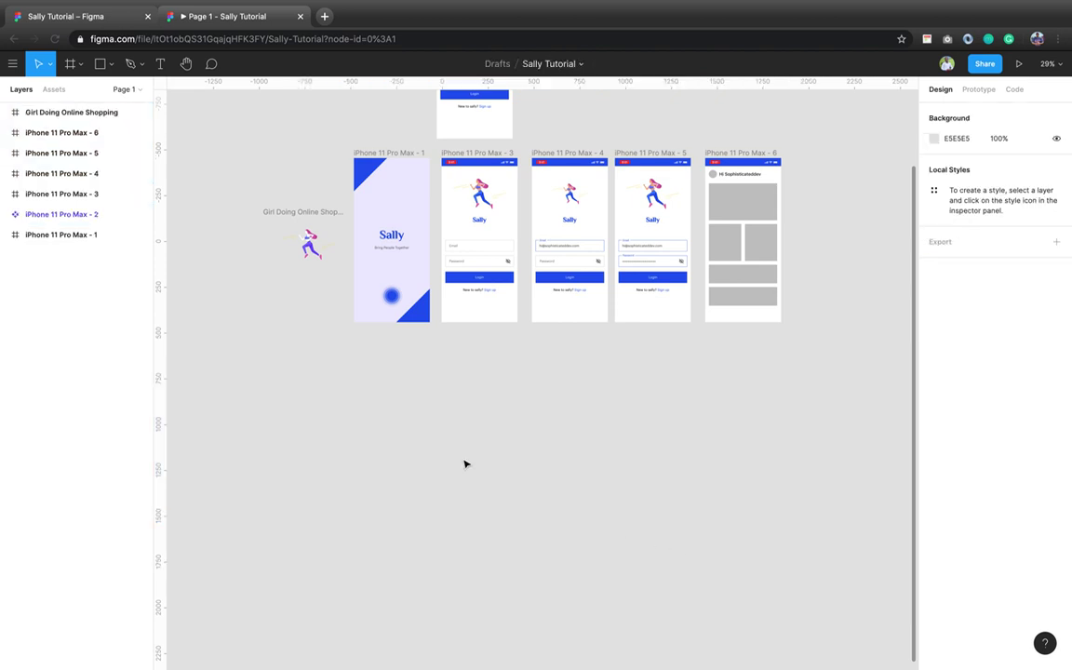
left_click(394, 156)
- Duplicate iPhone 11 Pro Max - 1 below itself and preview its Lottie loader in the prototype
left_click_drag(396, 176, 391, 422)
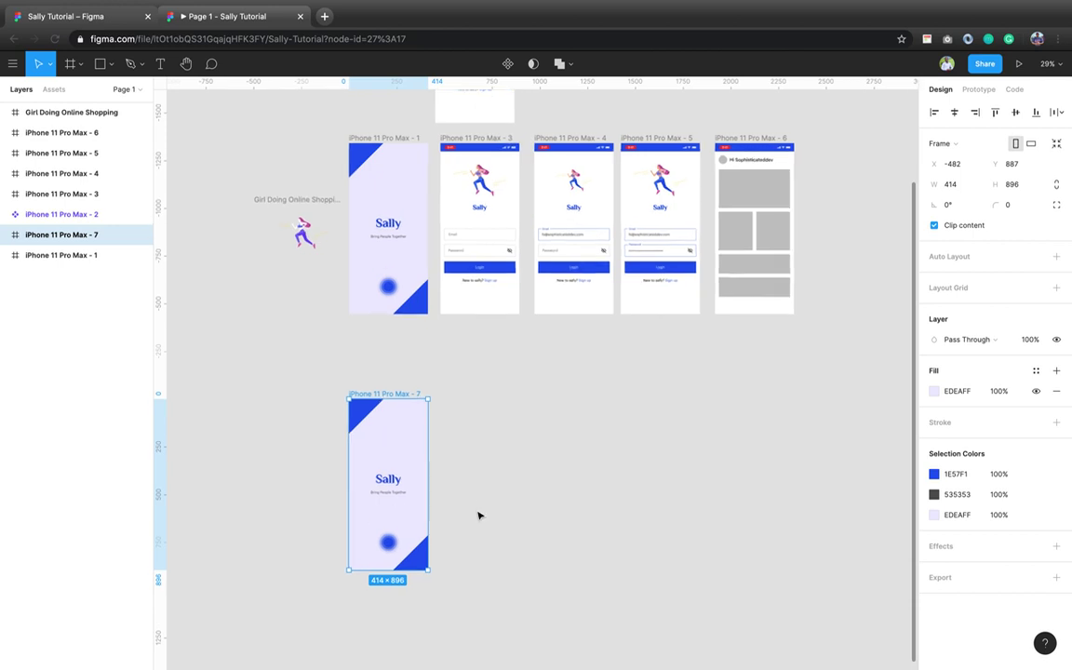
scroll(480, 505, "up", 5)
scroll(480, 516, "left", 2)
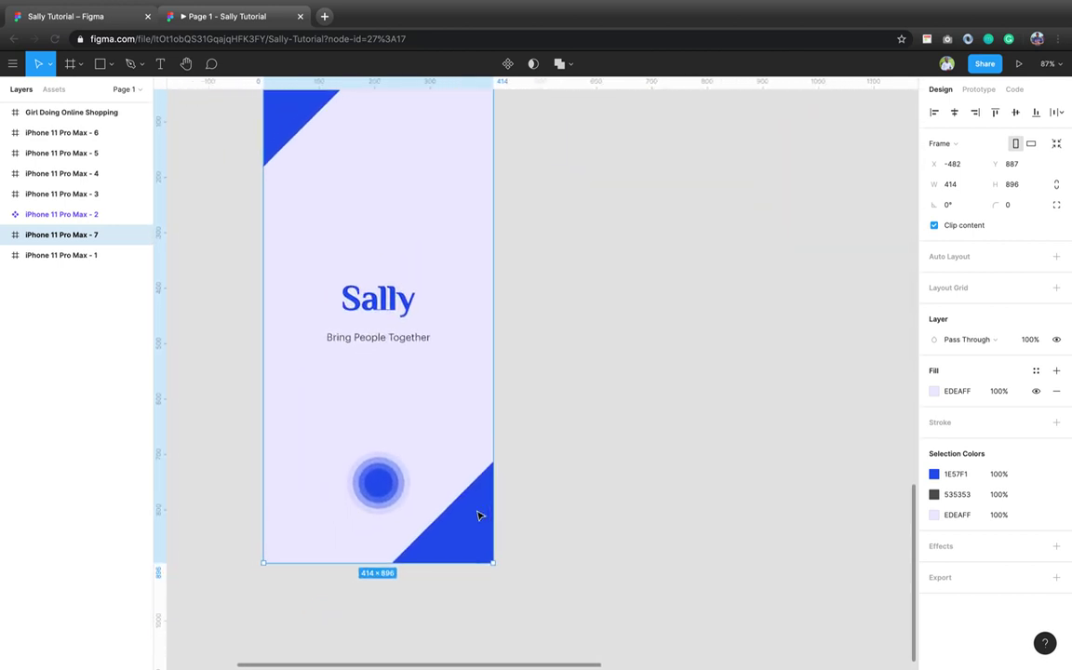
scroll(441, 373, "up", 2)
scroll(440, 375, "up", 2)
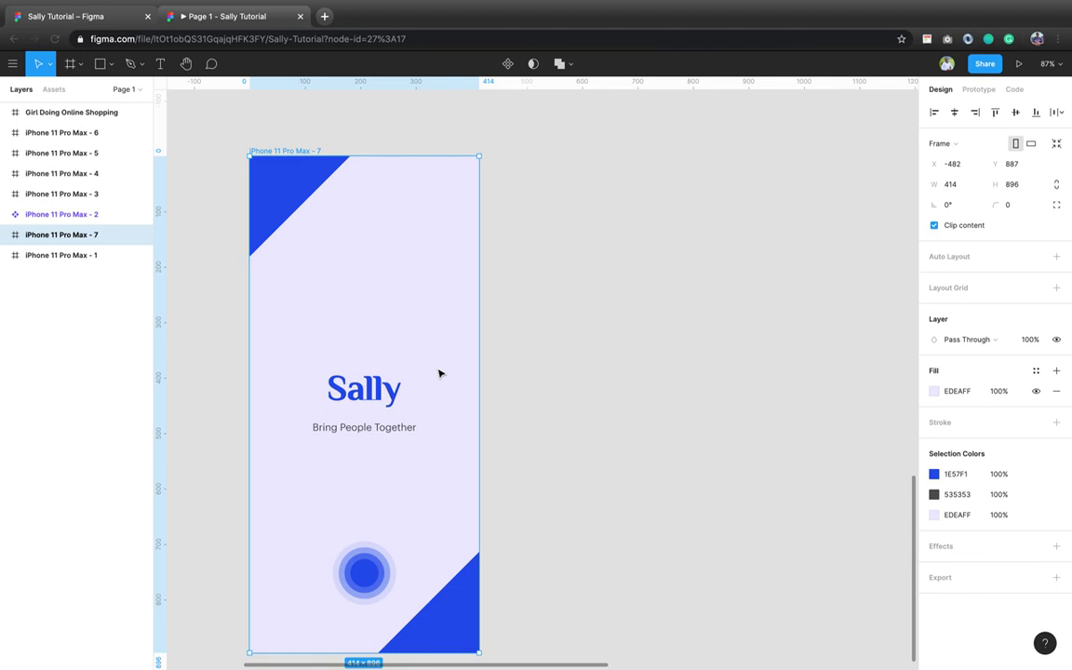
scroll(440, 377, "down", 2)
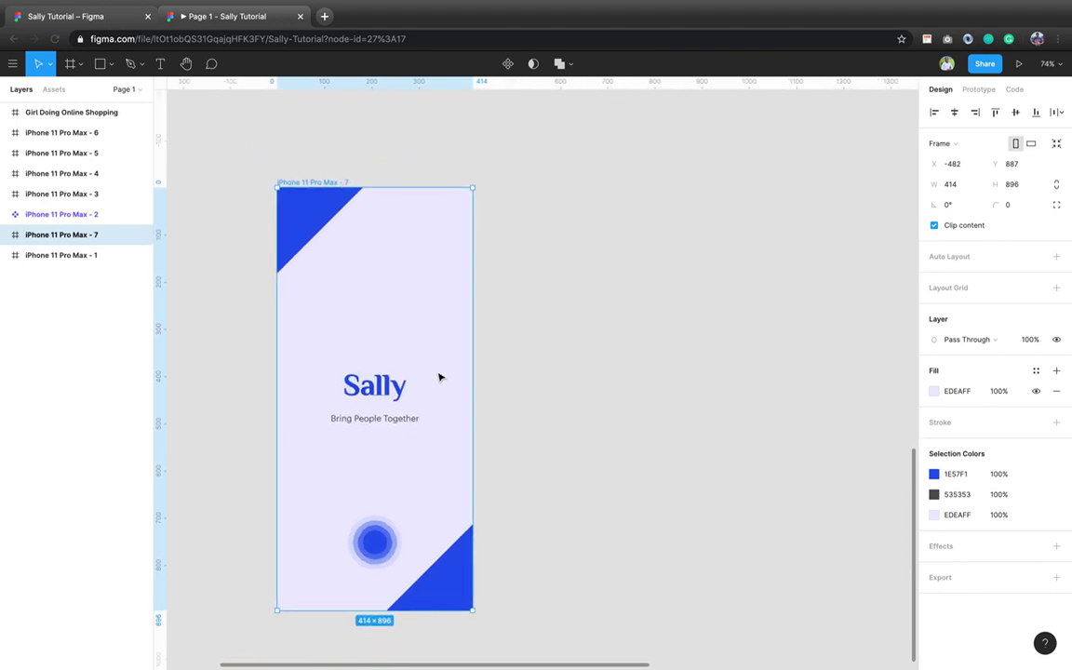
left_click(375, 534)
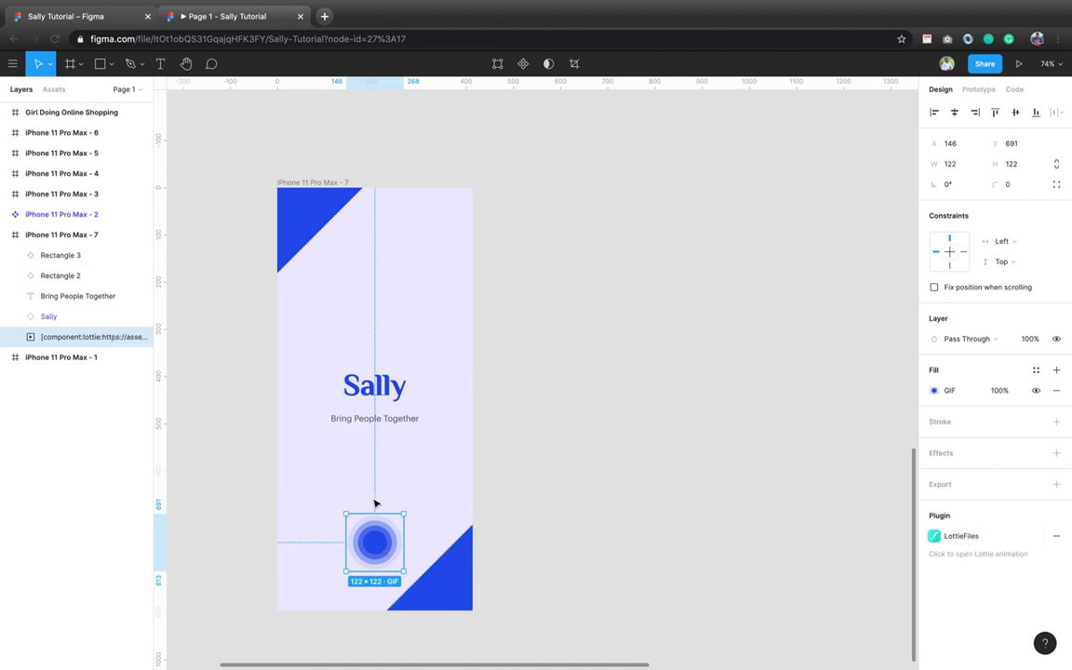
left_click(448, 493)
scroll(449, 495, "down", 3)
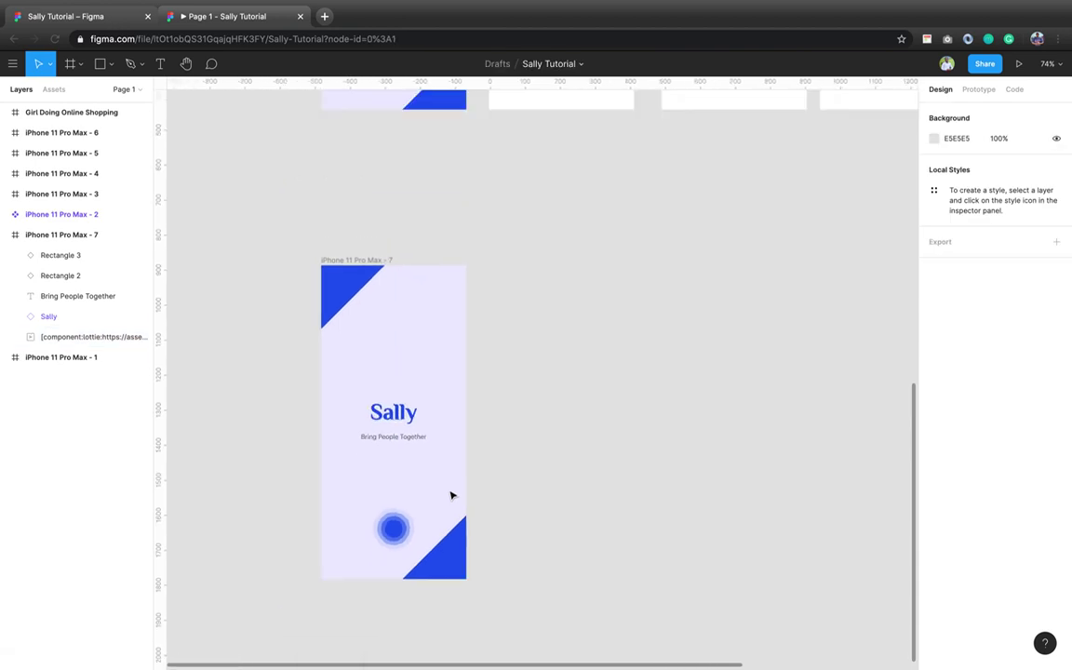
scroll(450, 495, "right", 2)
scroll(450, 495, "up", 1)
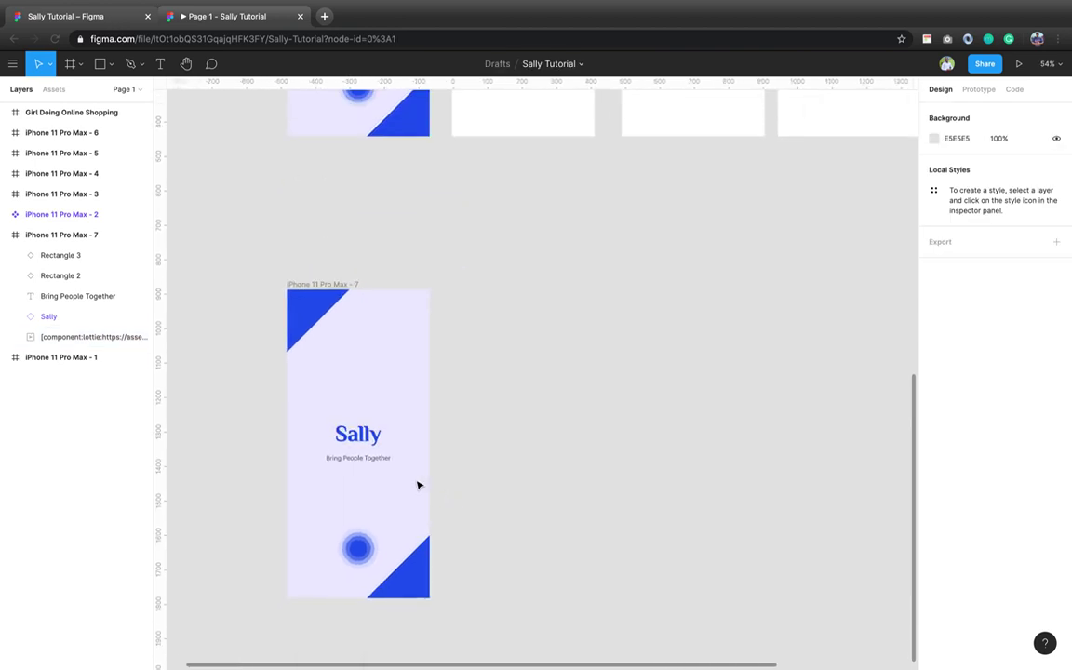
scroll(469, 254, "up", 2)
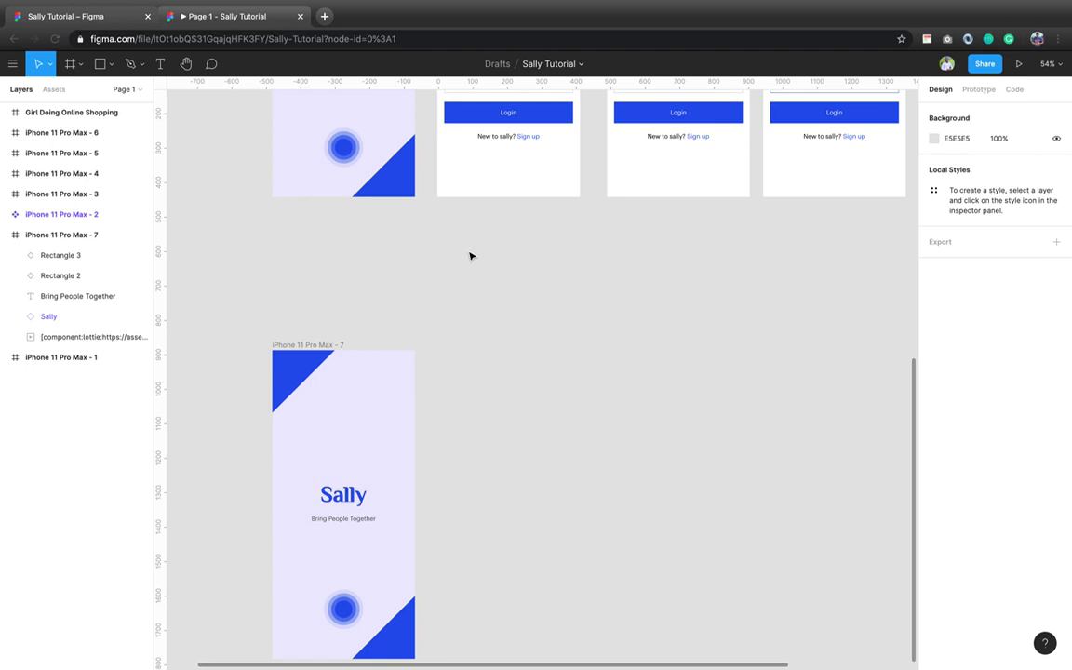
scroll(469, 254, "up", 1)
scroll(470, 256, "down", 3)
scroll(470, 256, "left", 2)
scroll(470, 256, "down", 1)
scroll(432, 394, "left", 1)
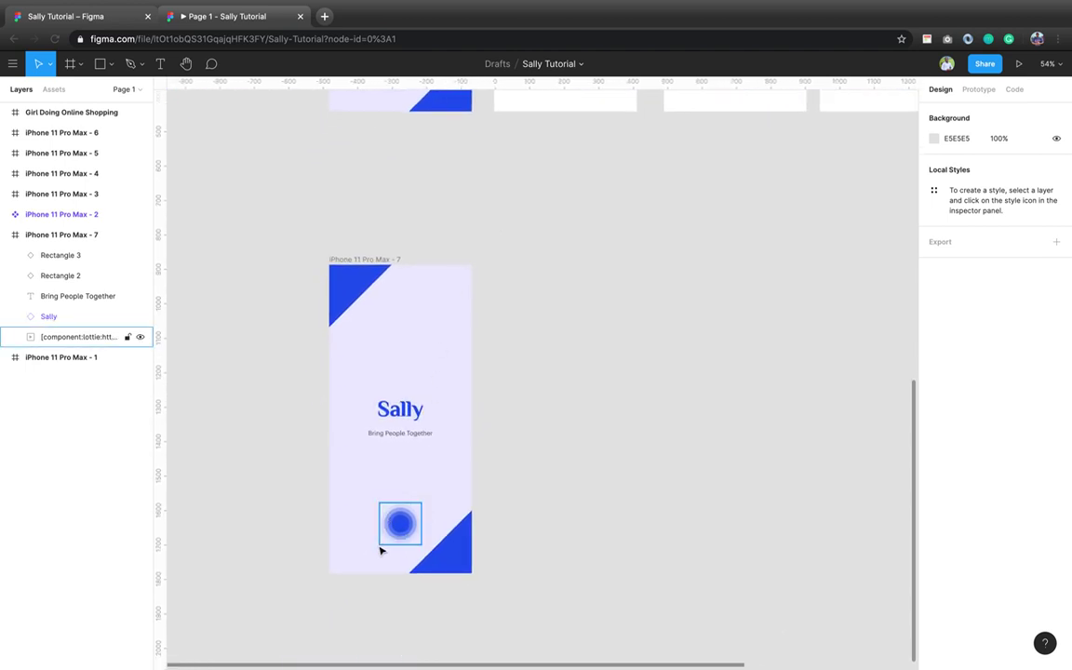
scroll(382, 568, "up", 1)
scroll(381, 595, "up", 2)
scroll(381, 623, "up", 1)
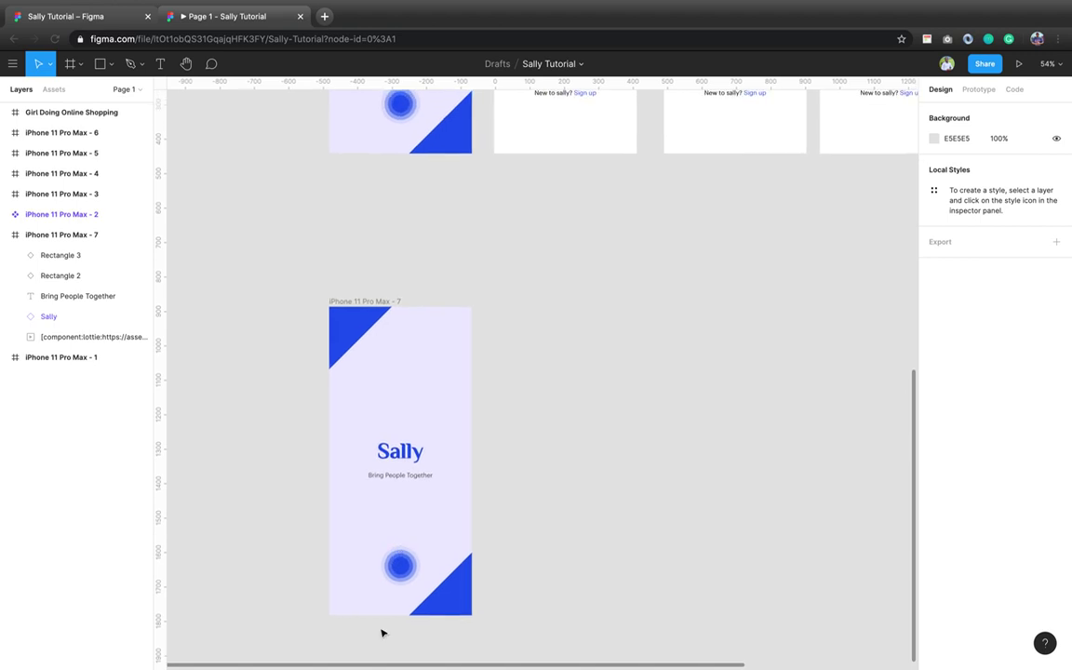
scroll(381, 633, "down", 1)
scroll(387, 569, "up", 2)
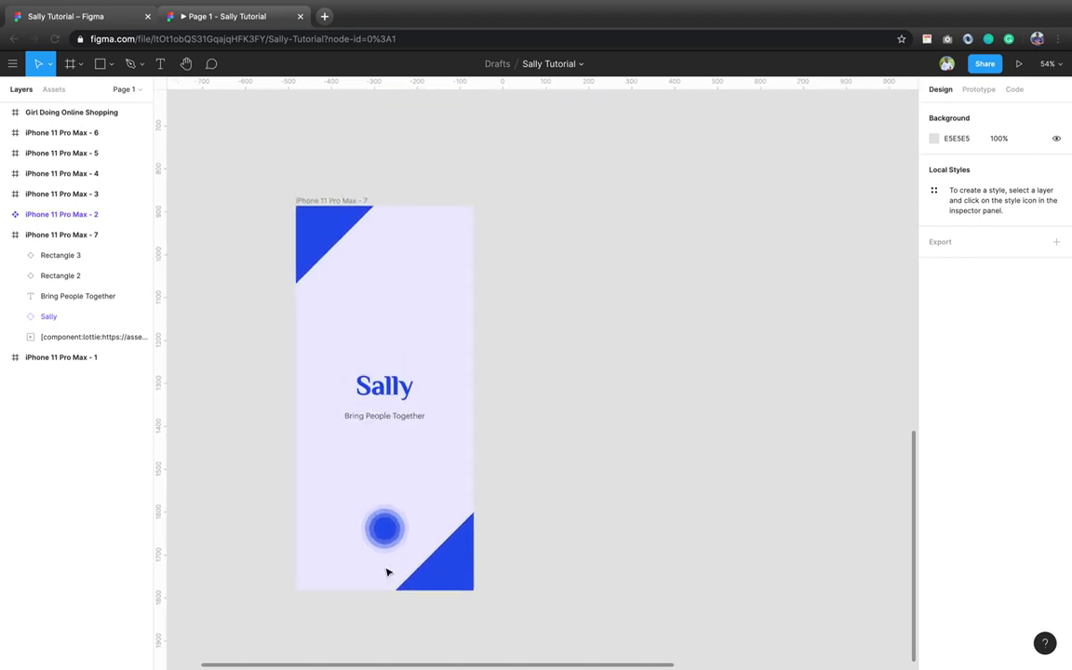
scroll(387, 570, "up", 5)
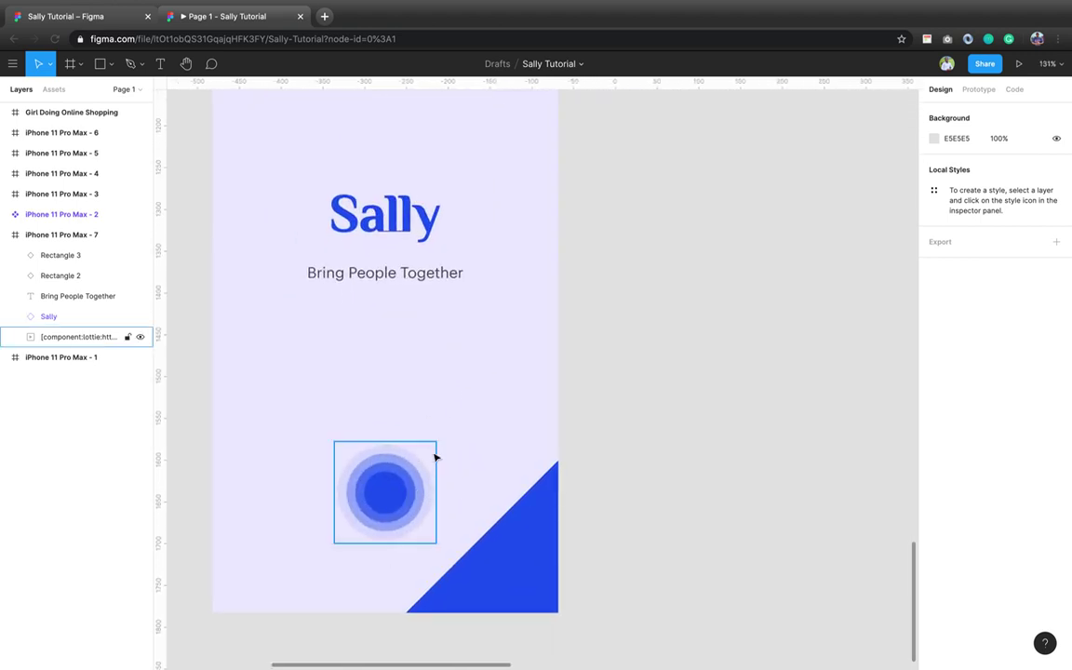
left_click(244, 21)
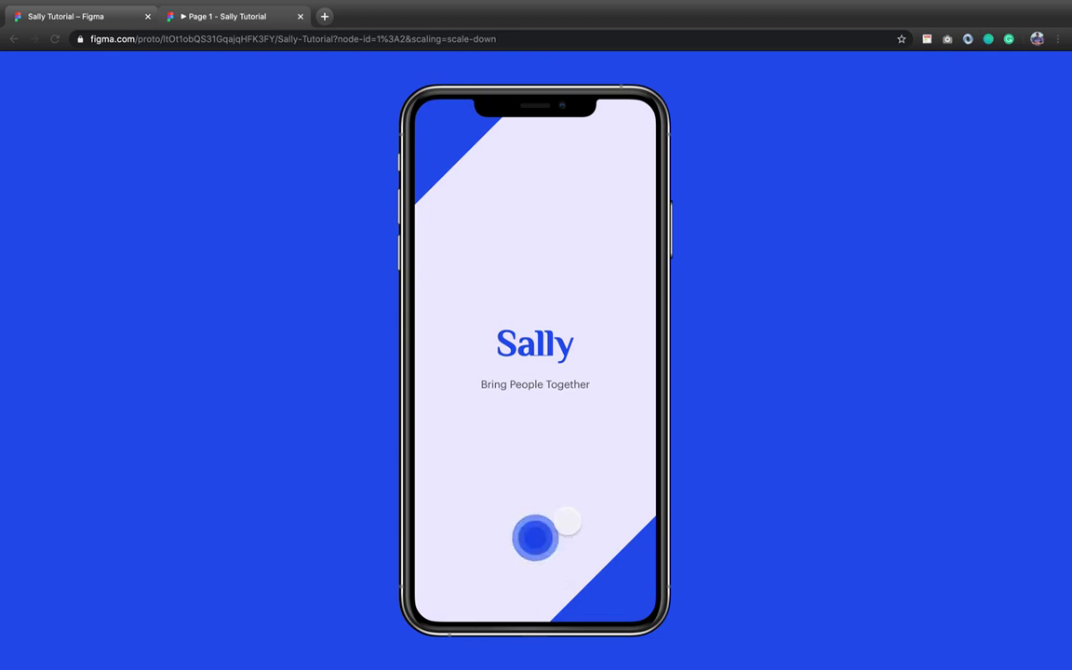
left_click(81, 21)
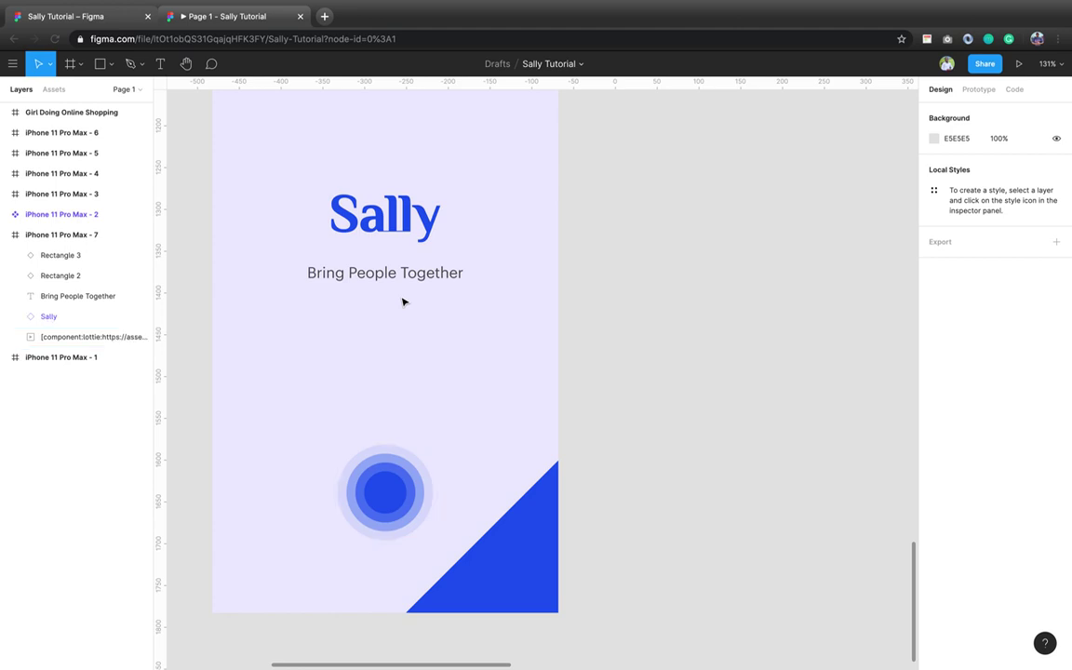
scroll(615, 264, "down", 3)
scroll(616, 264, "down", 2)
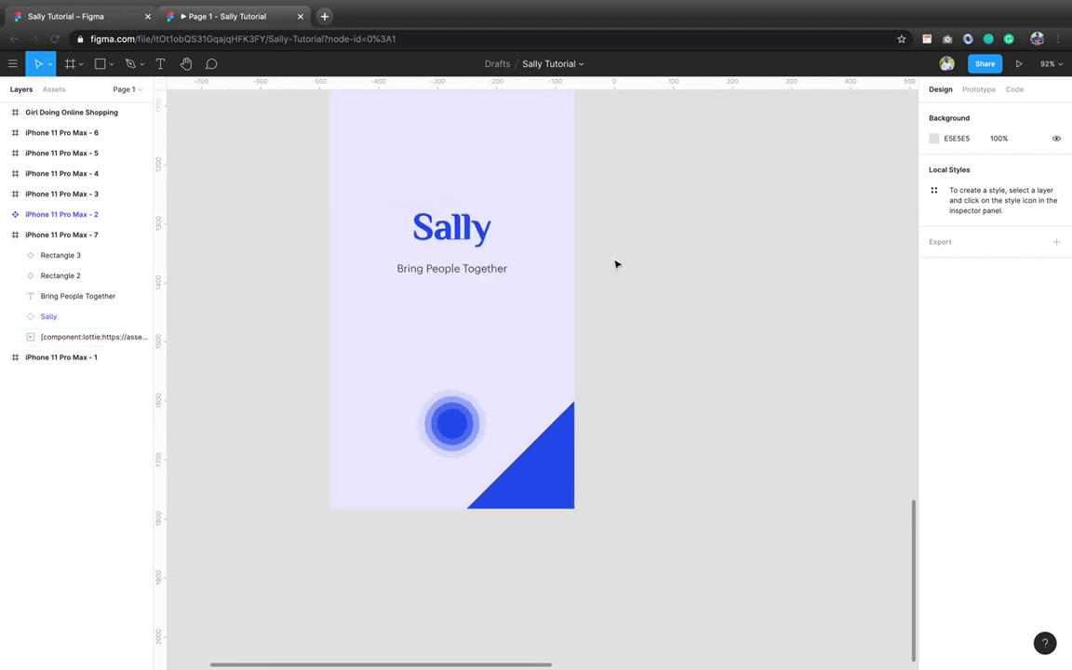
scroll(615, 264, "up", 1)
scroll(615, 264, "up", 2)
scroll(615, 265, "up", 2)
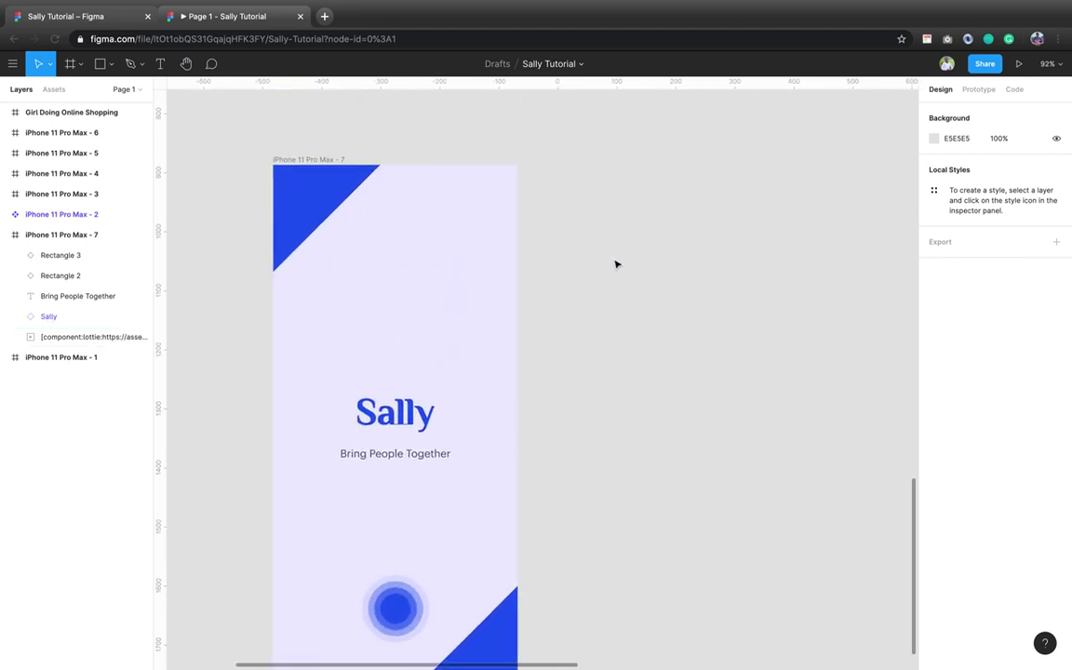
scroll(615, 264, "down", 1)
scroll(615, 265, "right", 1)
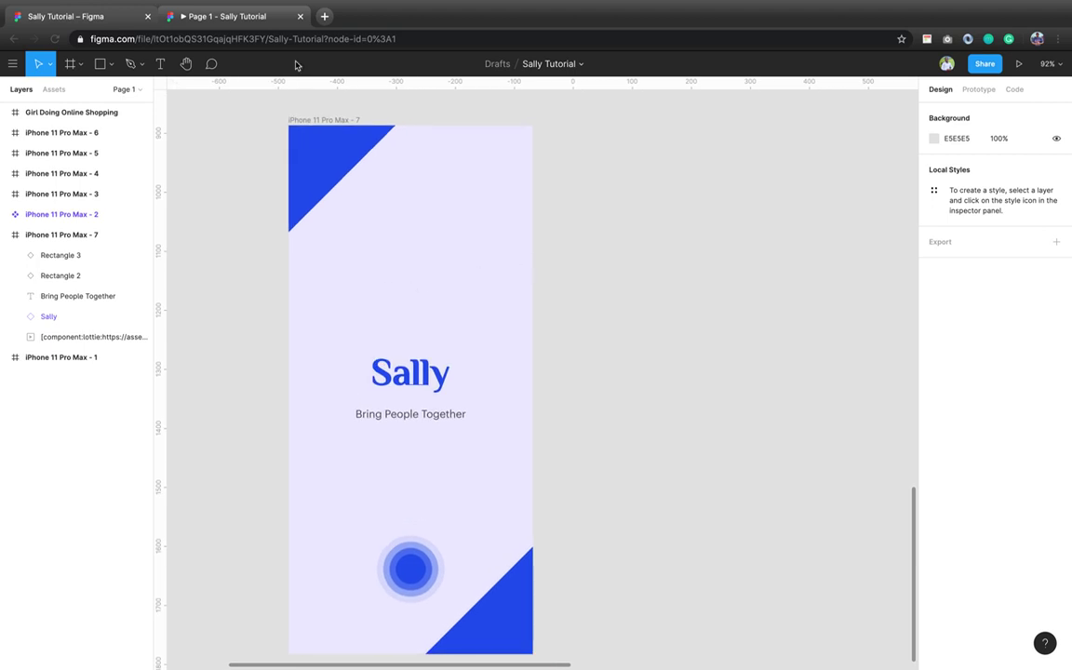
- Duplicate splash frame 7 beside the original and give the copy a white background
left_click(319, 120)
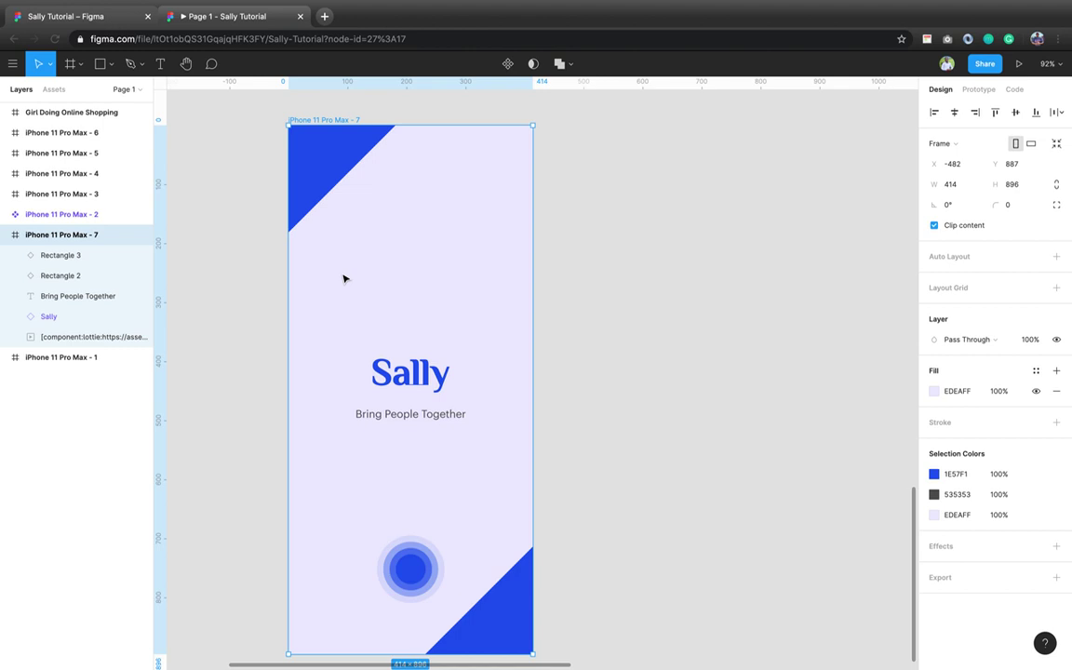
left_click_drag(347, 279, 614, 300, "alt")
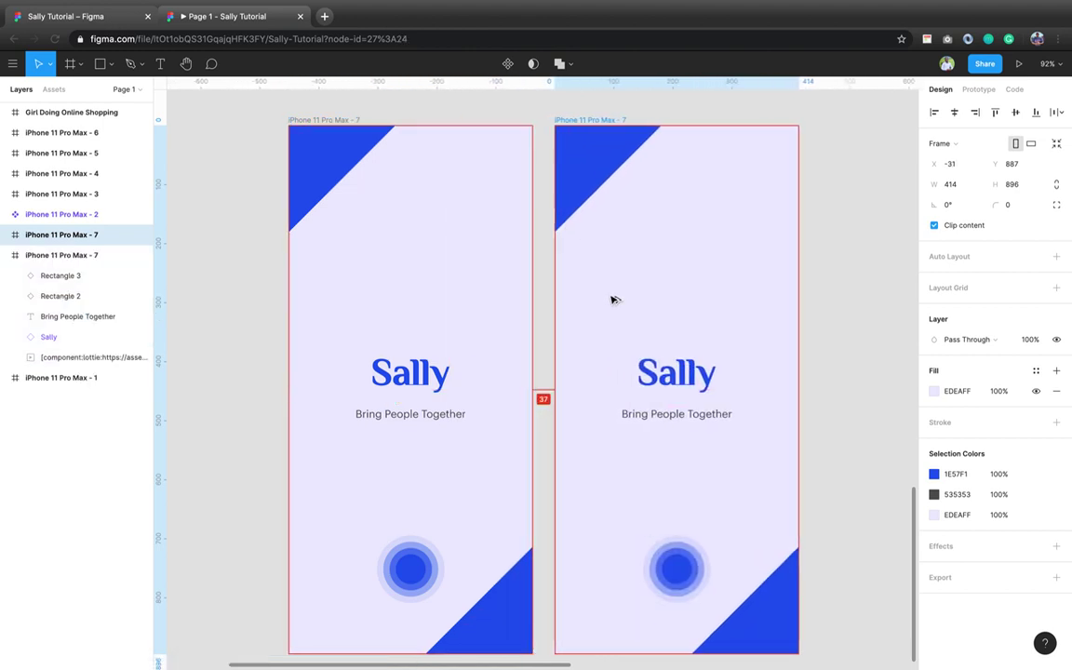
left_click_drag(615, 300, 600, 300)
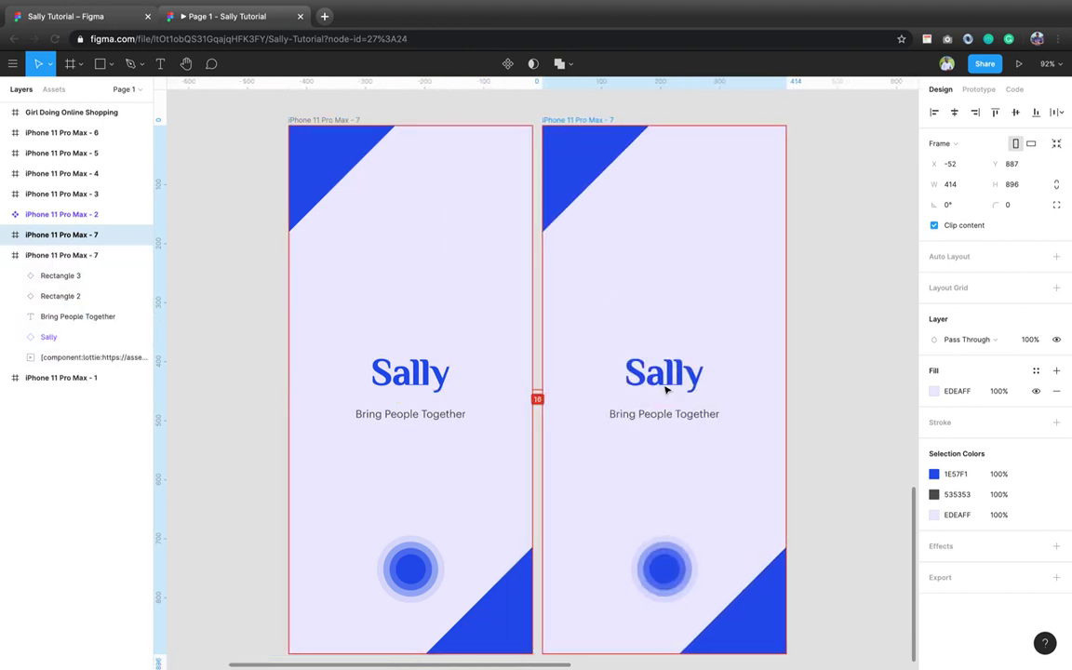
left_click_drag(666, 391, 666, 392)
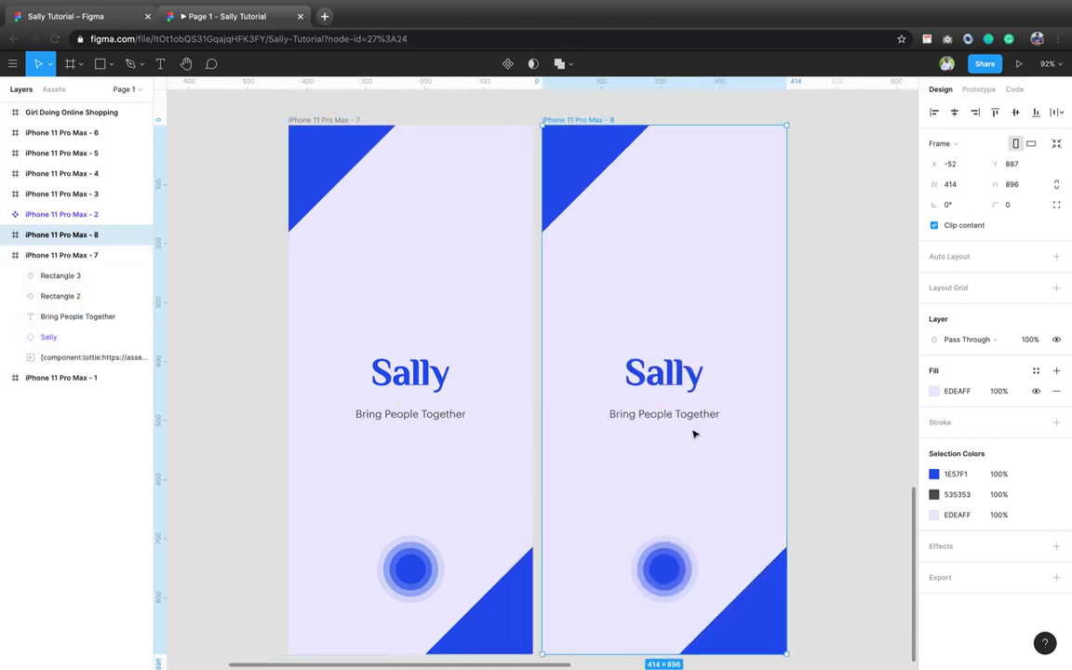
left_click(951, 392)
key("Return")
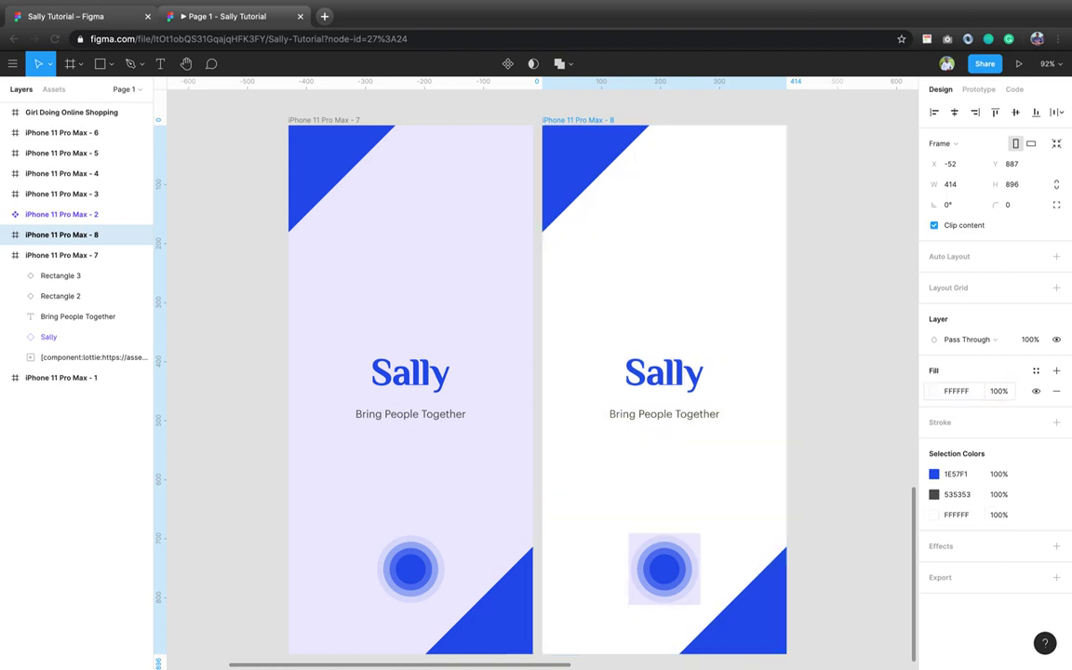
- Delete both blue triangles and the Bring People Together tagline from the copy
left_click(593, 177)
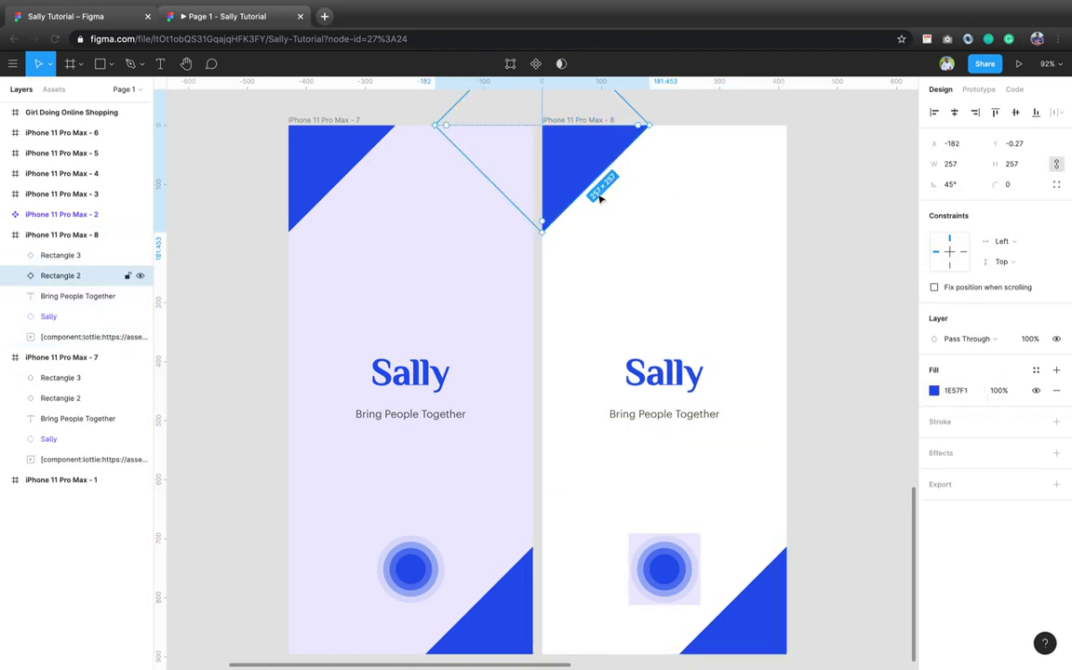
left_click(747, 616, "shift")
key("Delete")
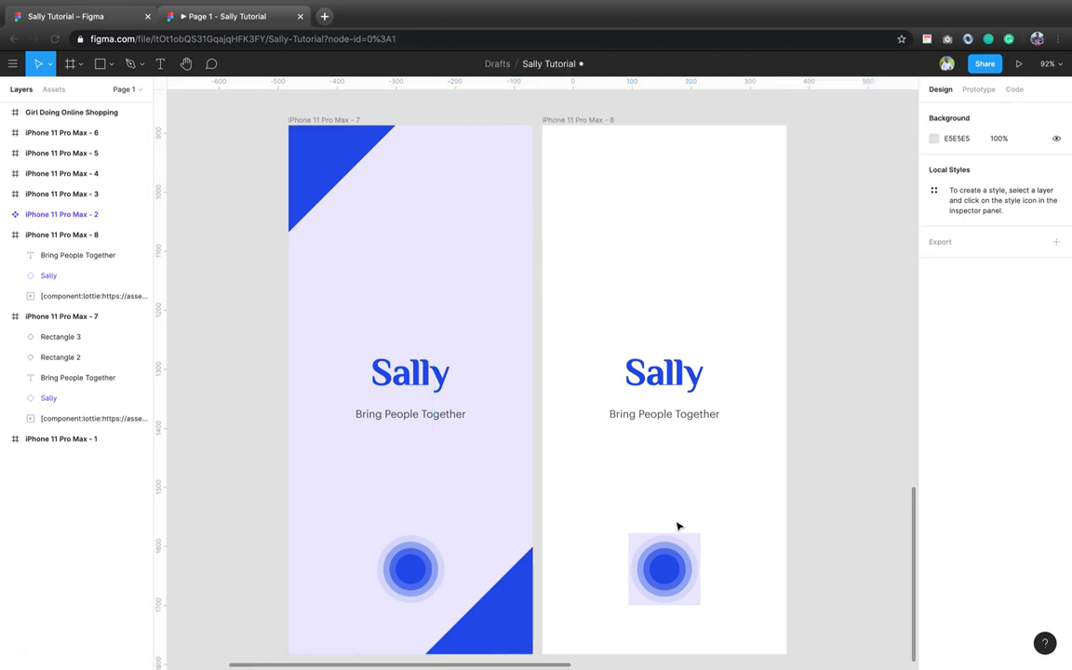
left_click(657, 375)
left_click(695, 416)
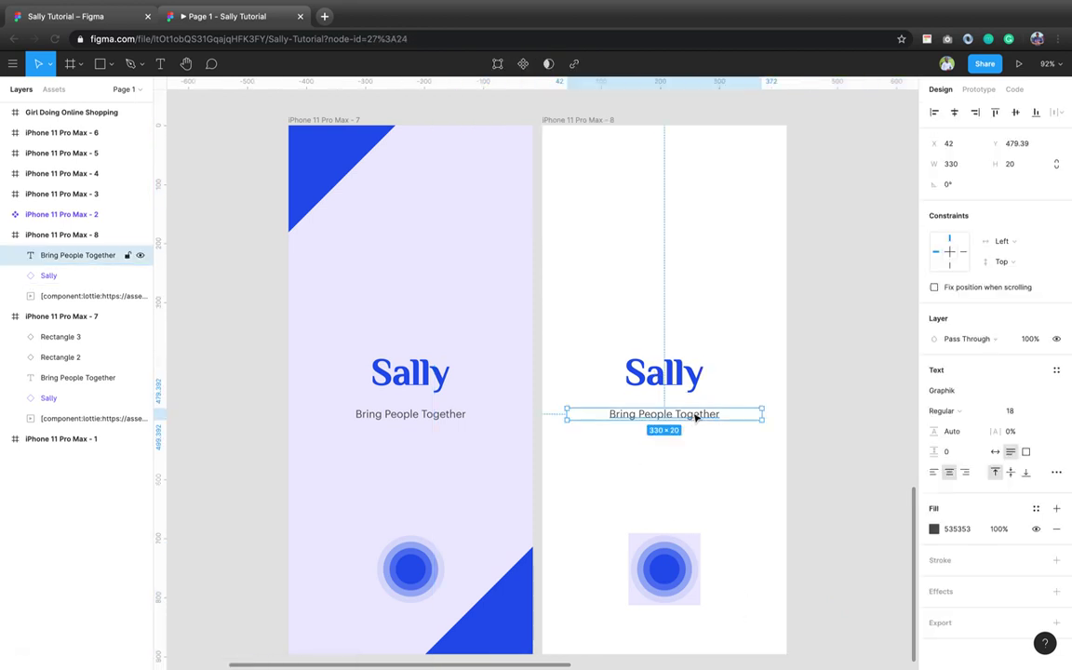
key("Delete")
- Delete the animated Lottie circle and shrink the Sally logo to about 90×39
left_click(665, 547)
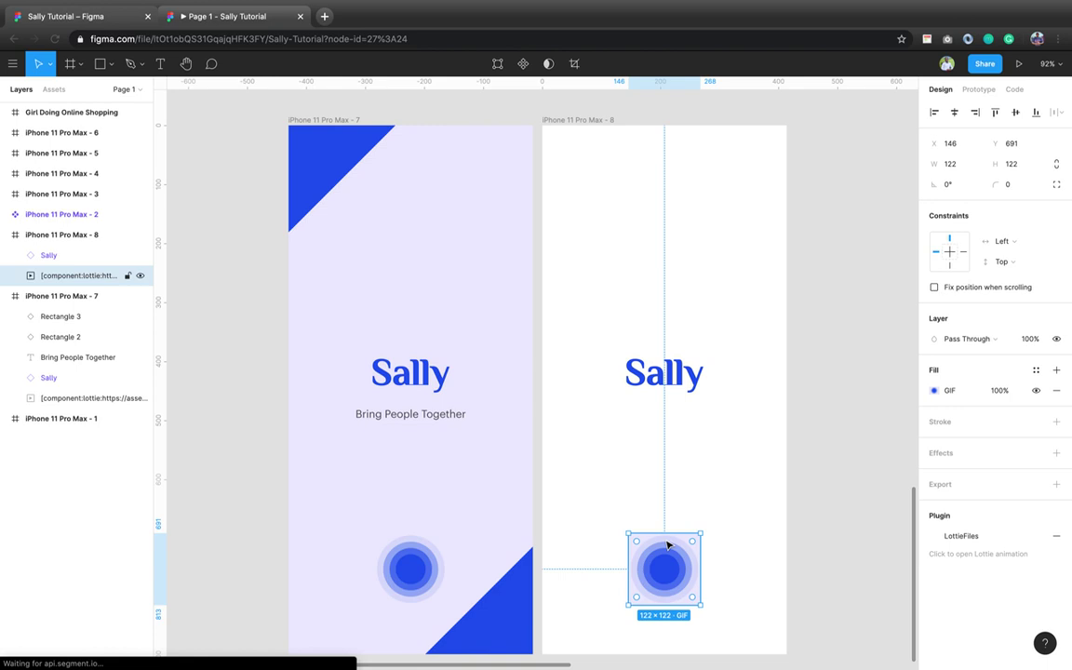
key("Delete")
left_click(668, 376)
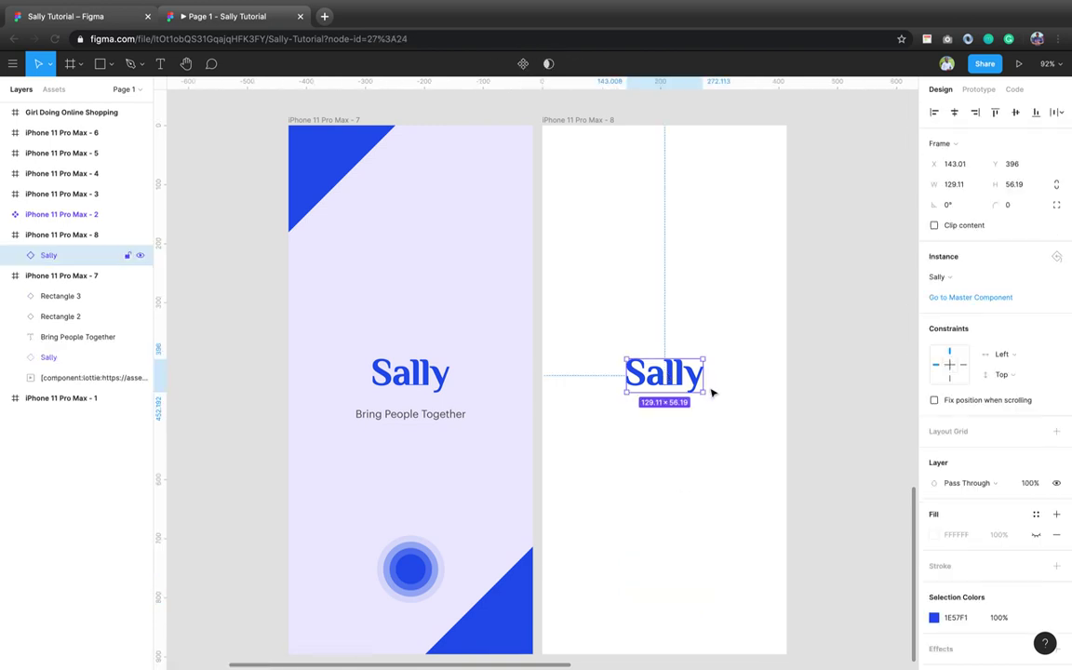
mouse_move(703, 389)
left_mouse_down()
mouse_move(680, 381)
mouse_move(675, 338)
left_mouse_up()
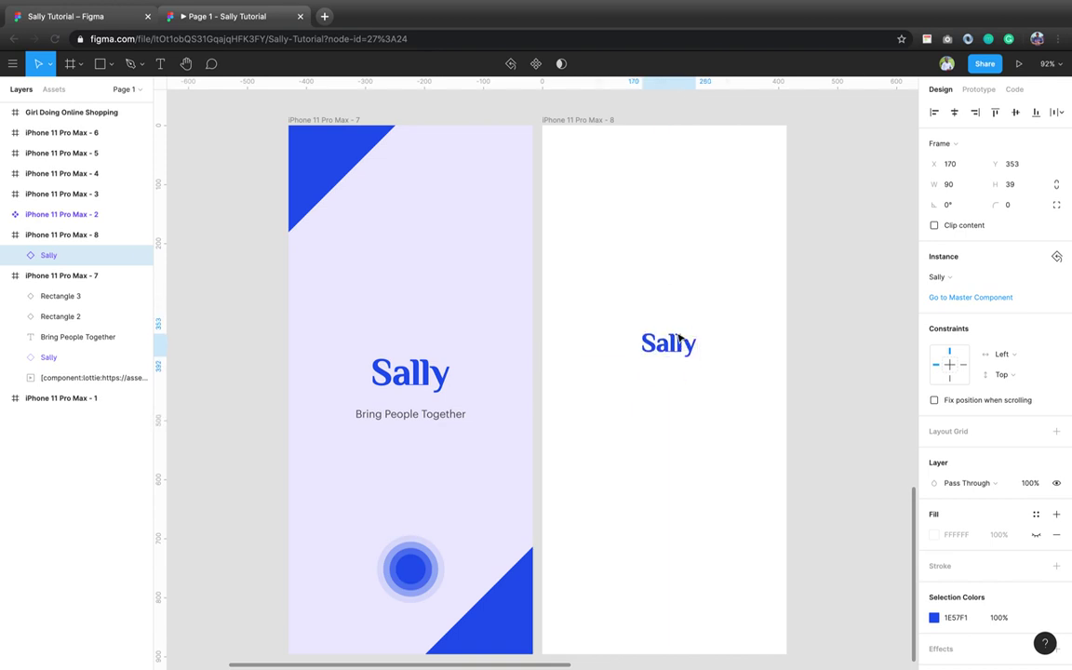
- Copy Frame 1's running-girl illustration from screen 3 and paste it above the Sally logo on screen 8
left_click(669, 221)
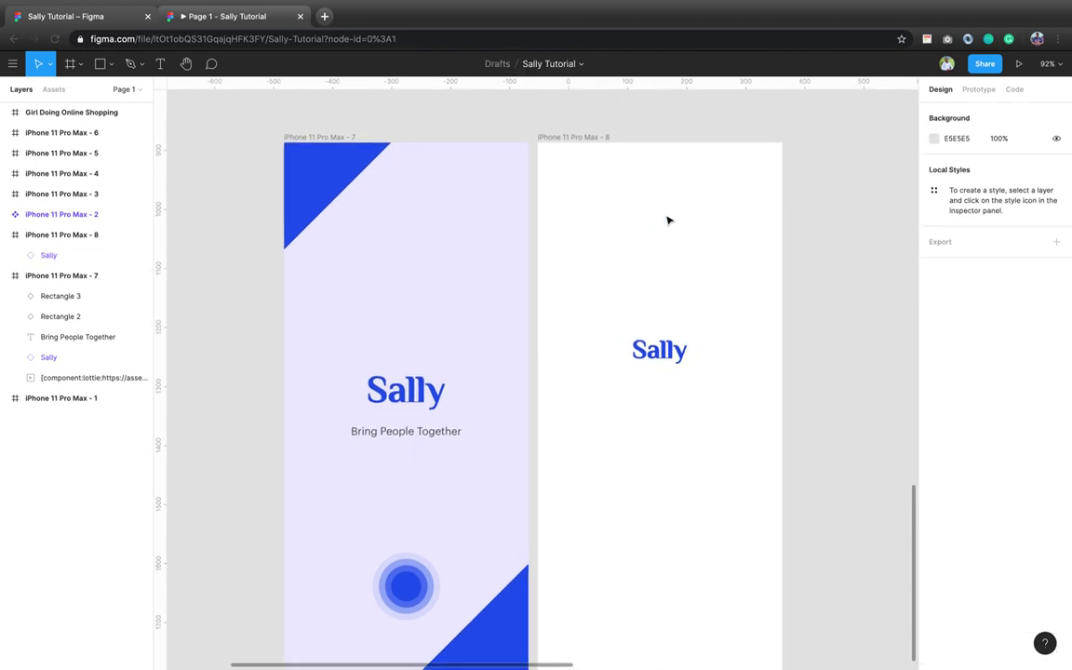
scroll(669, 220, "up", 5)
scroll(668, 224, "up", 3)
scroll(668, 223, "down", 5, "ctrl")
scroll(666, 220, "up", 3, "ctrl")
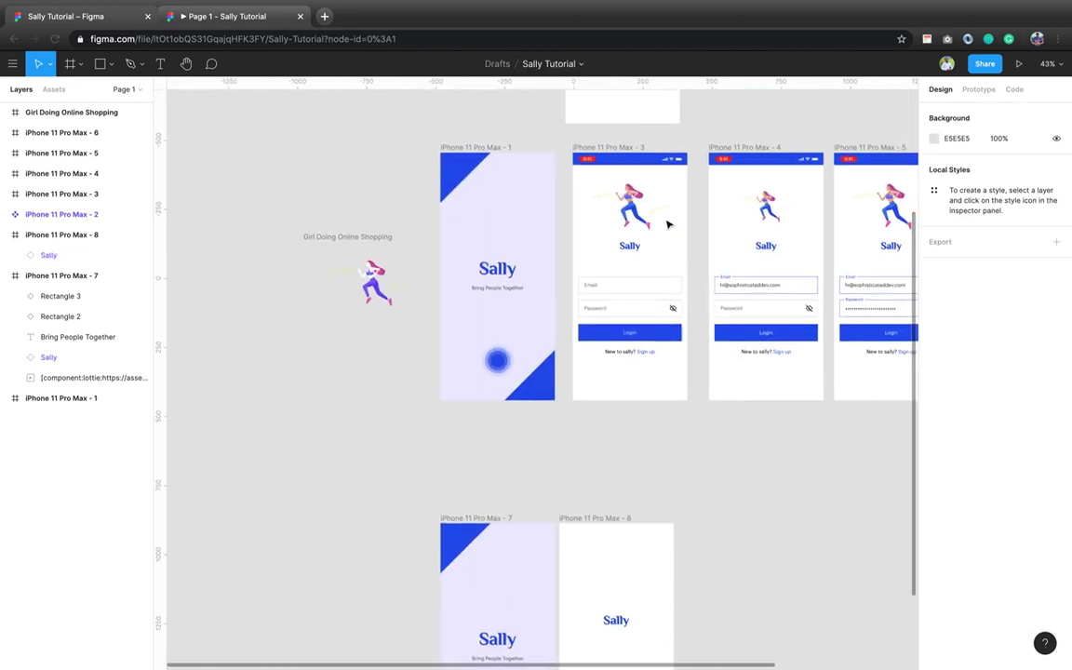
scroll(651, 195, "up", 3)
left_click(604, 241)
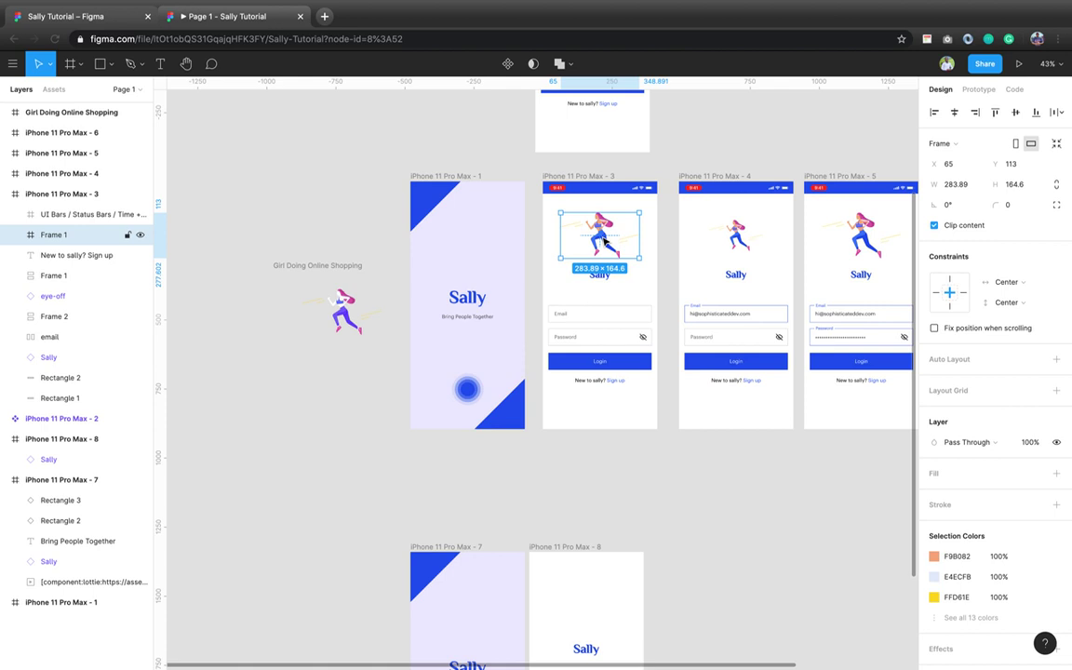
scroll(604, 241, "down", 5)
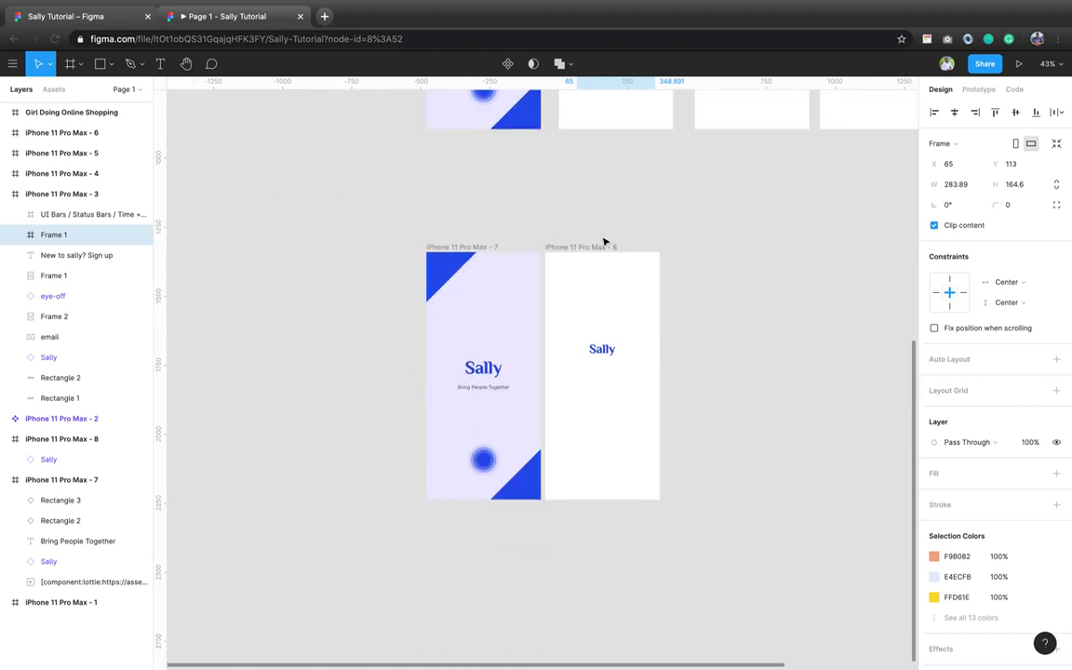
scroll(604, 240, "down", 2)
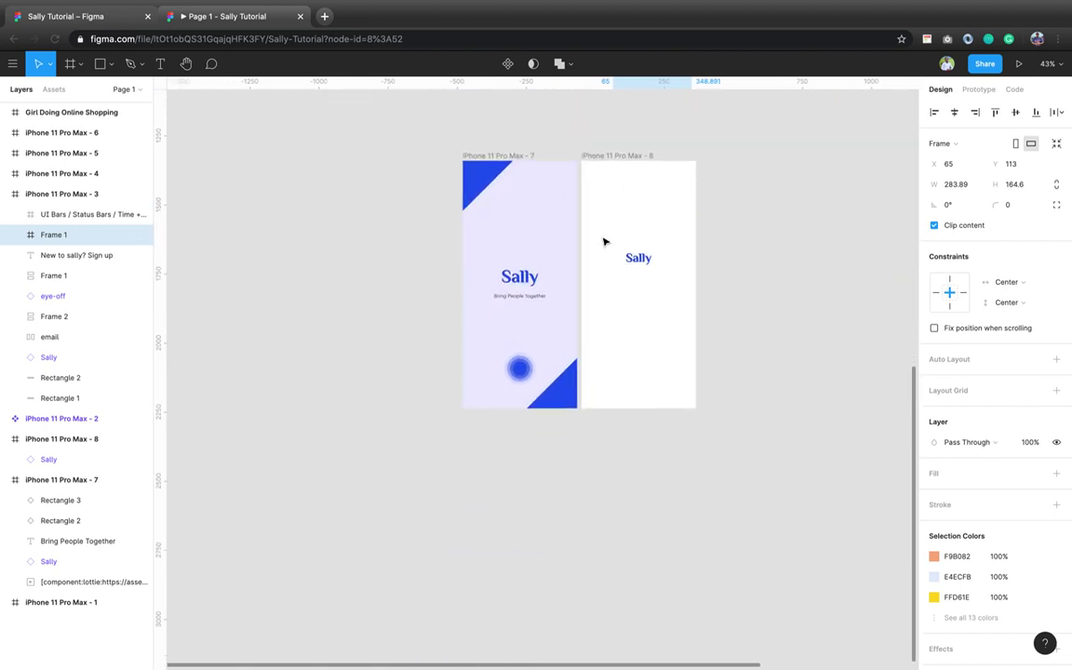
left_click(630, 173)
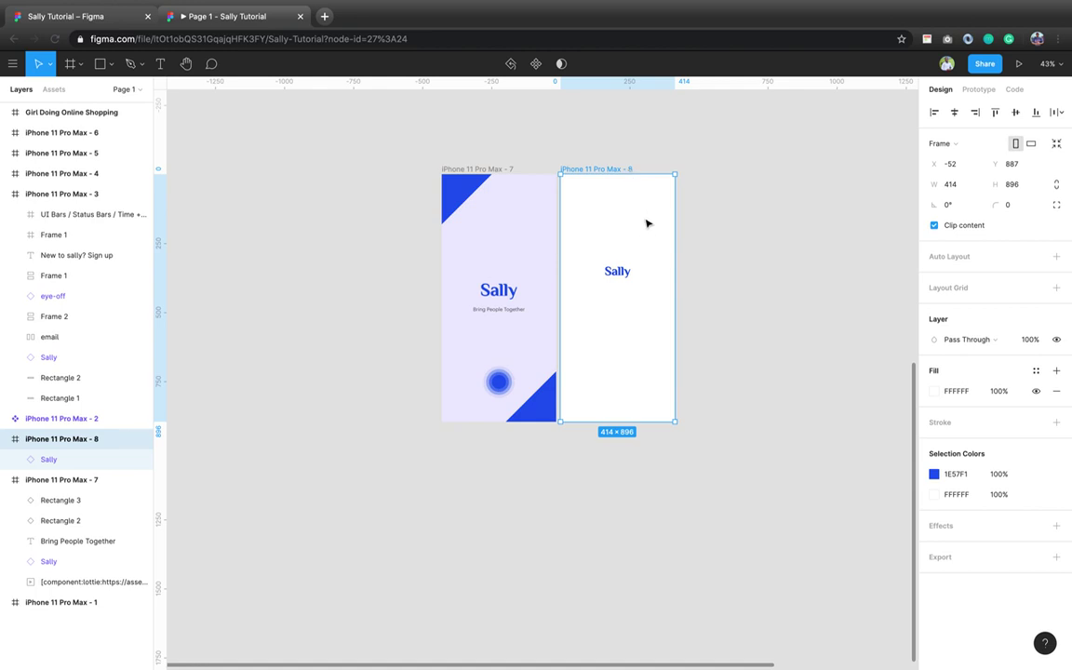
scroll(618, 222, "up", 1)
scroll(618, 222, "up", 4)
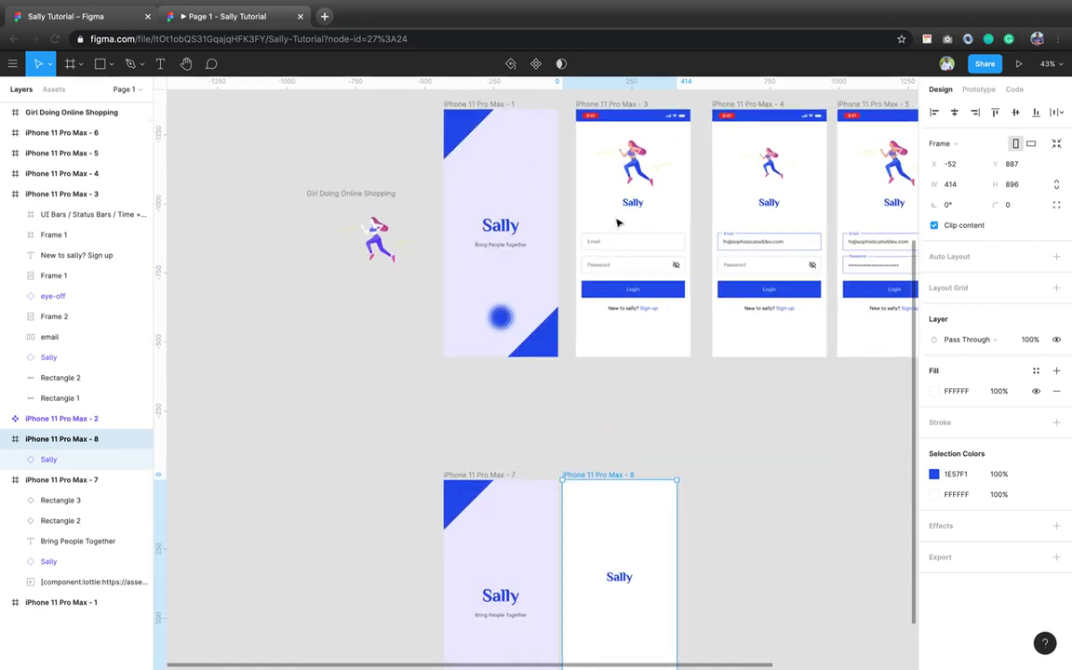
scroll(624, 209, "up", 2)
key("Escape")
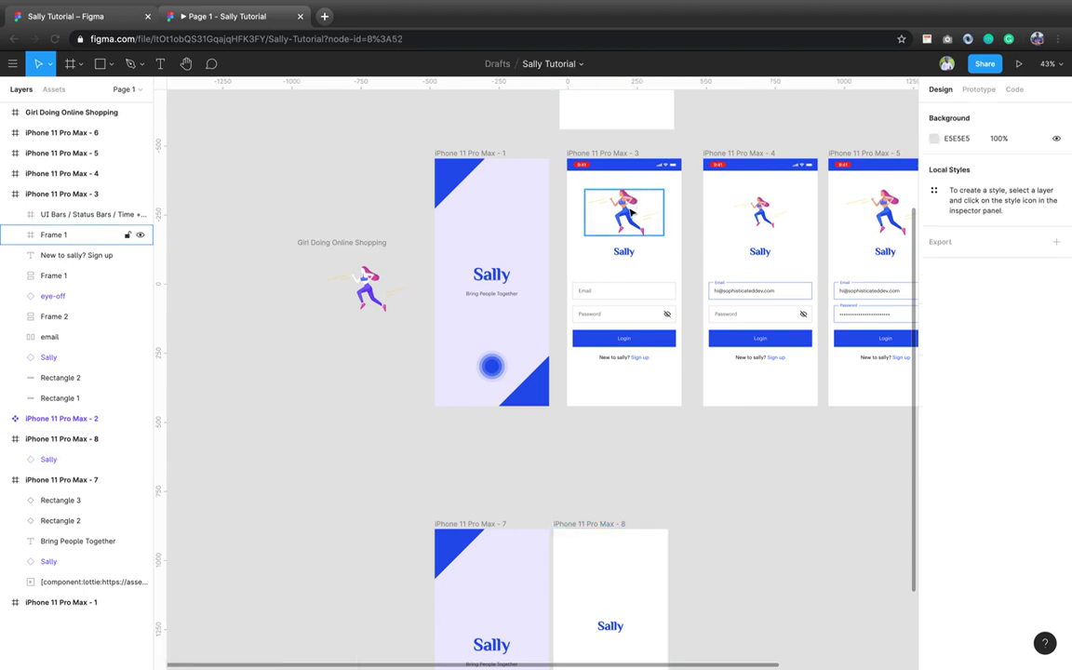
left_click(631, 211)
scroll(633, 209, "down", 3)
scroll(632, 211, "down", 5)
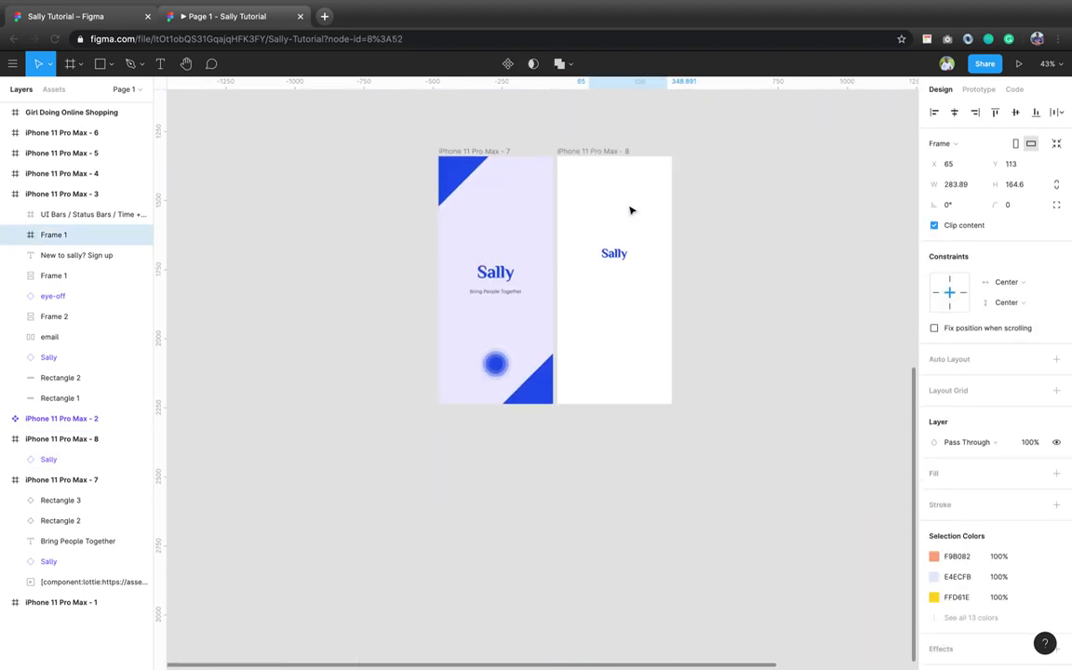
scroll(614, 186, "down", 1)
left_click(599, 138)
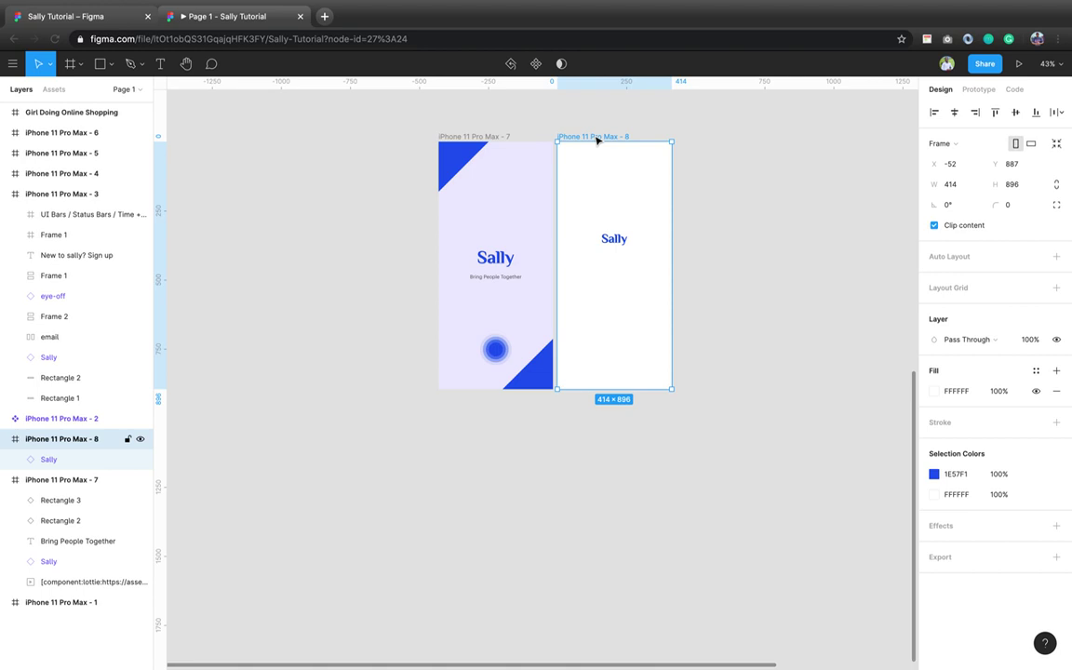
key("ctrl+v")
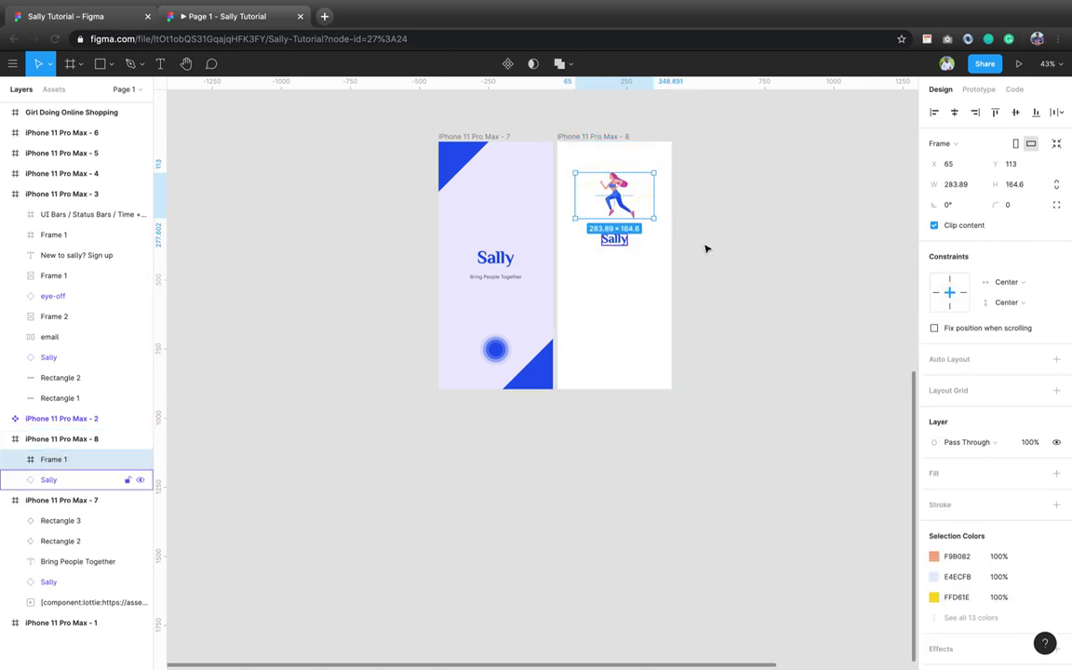
left_click(657, 259)
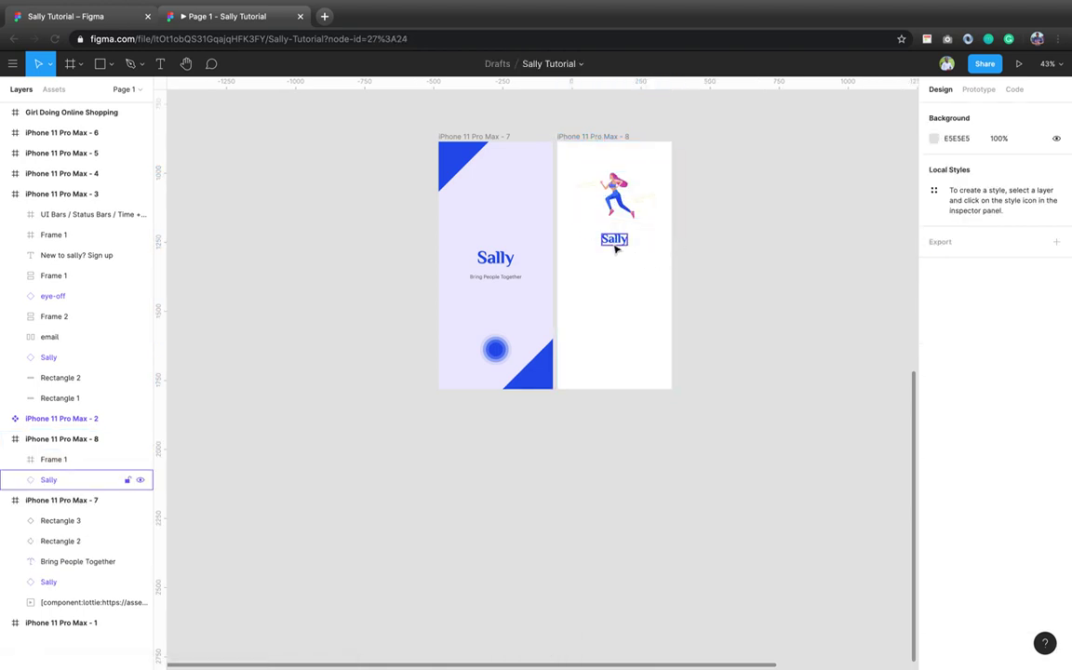
left_click(615, 246)
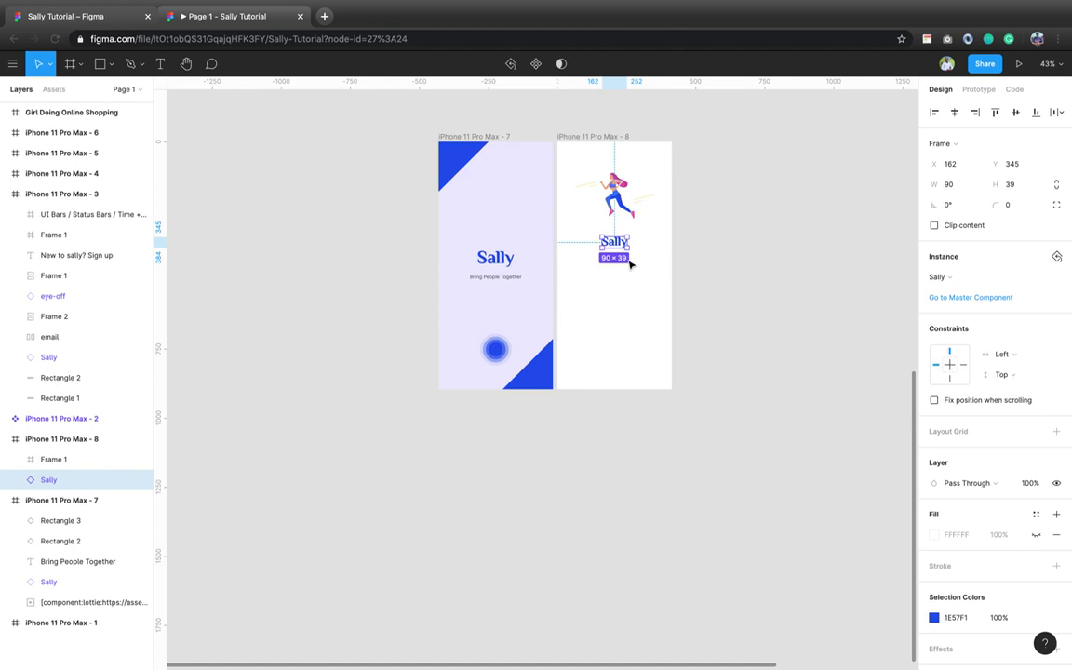
key("t")
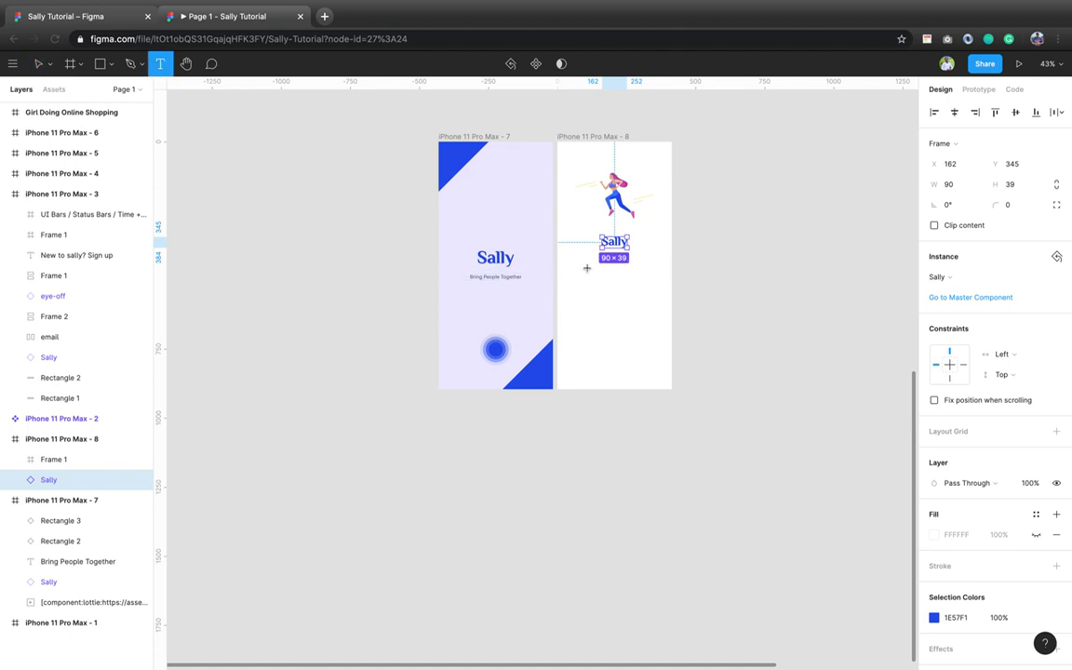
- Add a centred 'Welcome Back Champ' heading below the logo, size 24, semibold
left_click(587, 268)
scroll(587, 268, "up", 3)
scroll(587, 268, "up", 3)
scroll(588, 271, "up", 3)
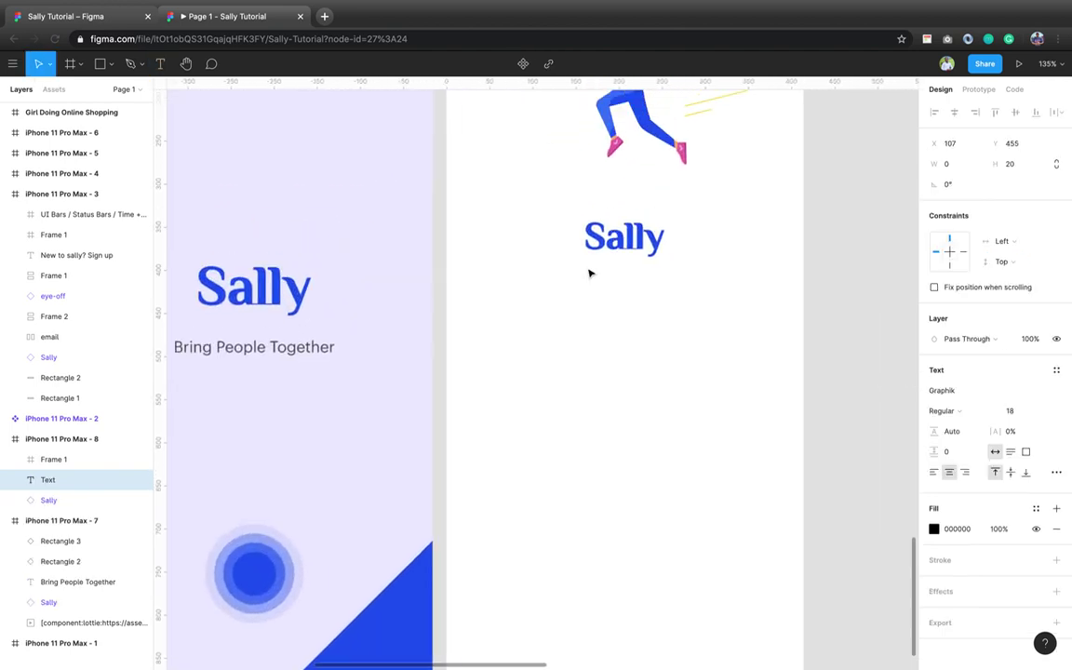
scroll(589, 273, "right", 2)
scroll(590, 273, "up", 1)
type("w")
key("BackSpace")
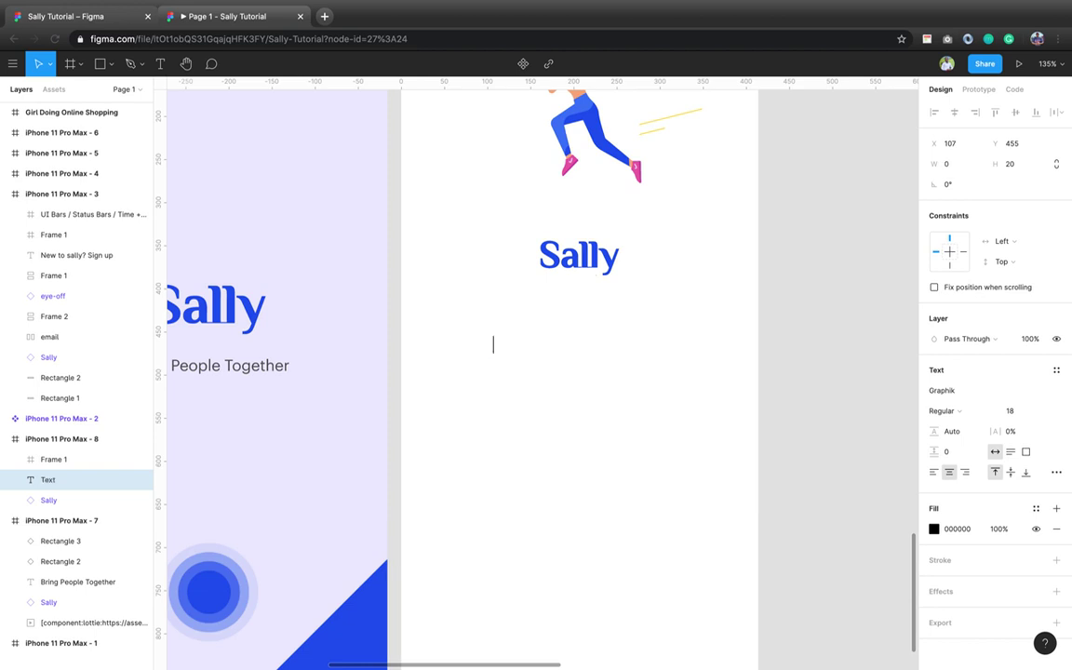
type("Welcom")
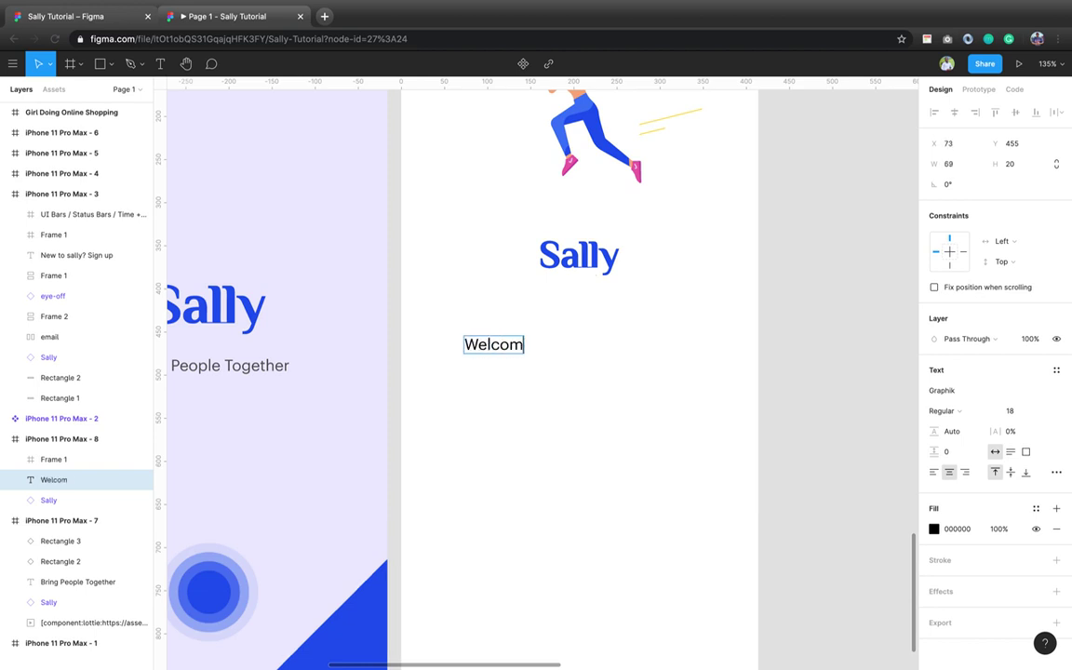
type("e Bac")
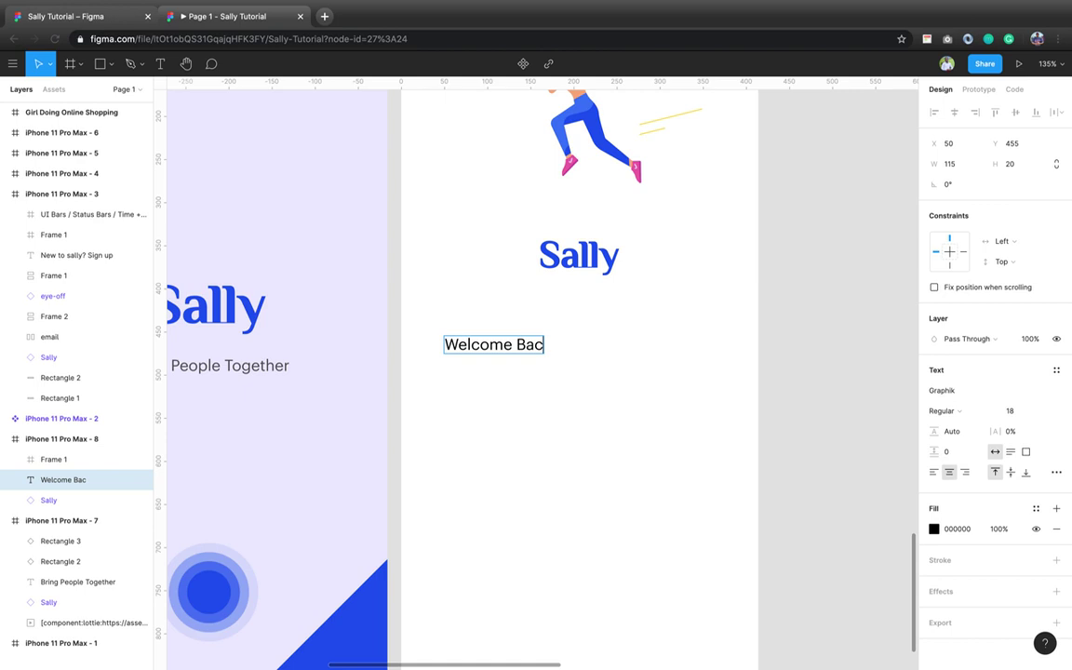
type("k ")
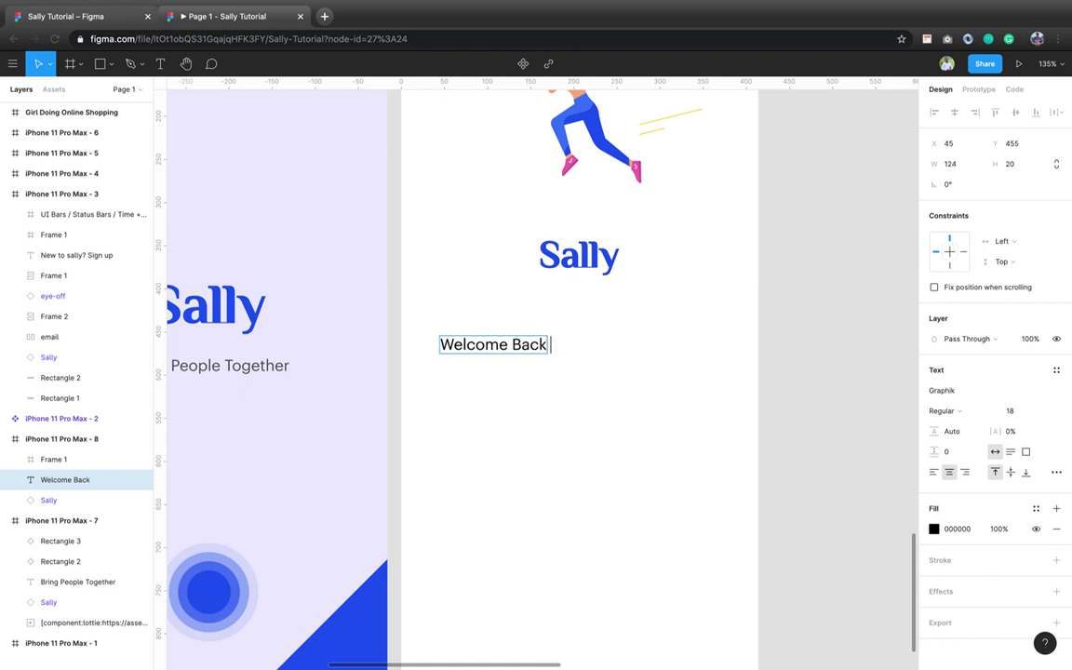
type("Champ")
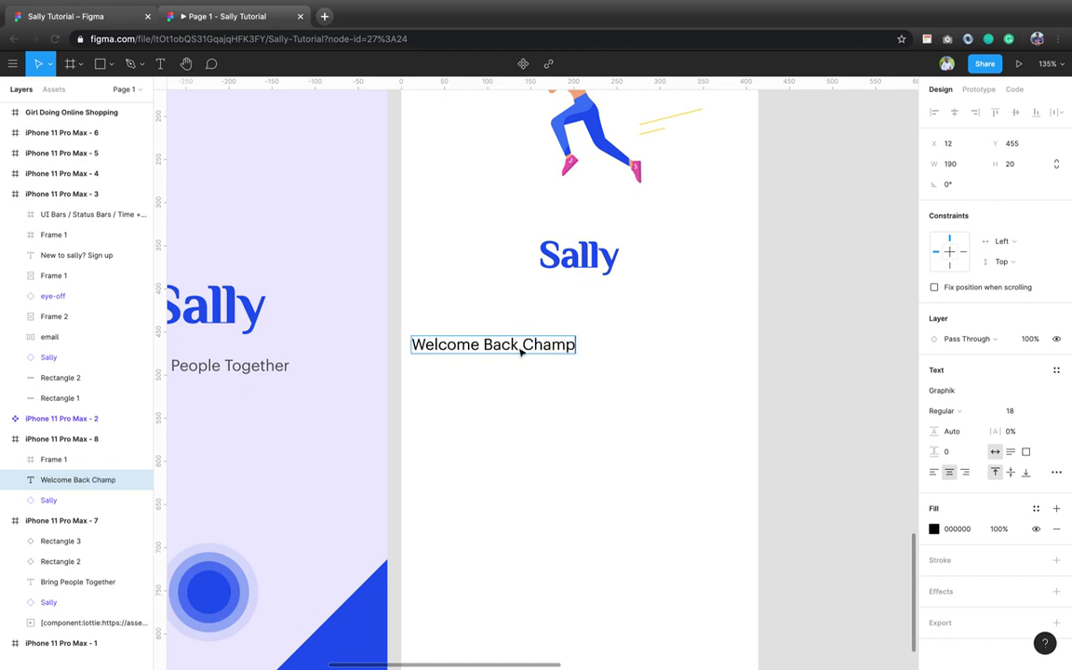
key("Escape")
left_click(954, 112)
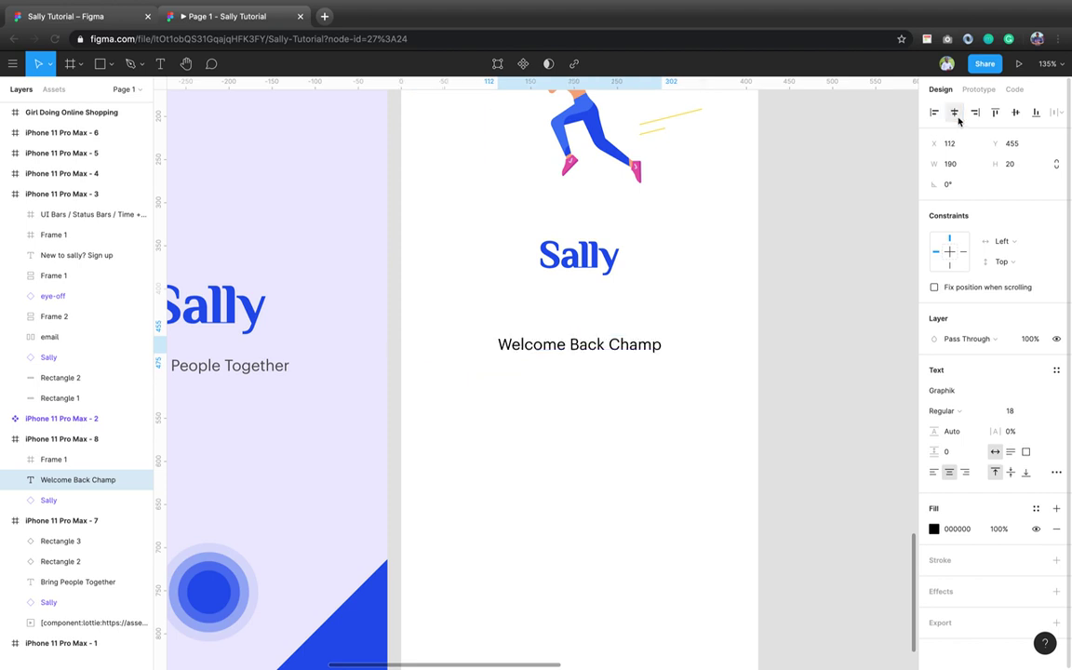
left_click(1023, 410)
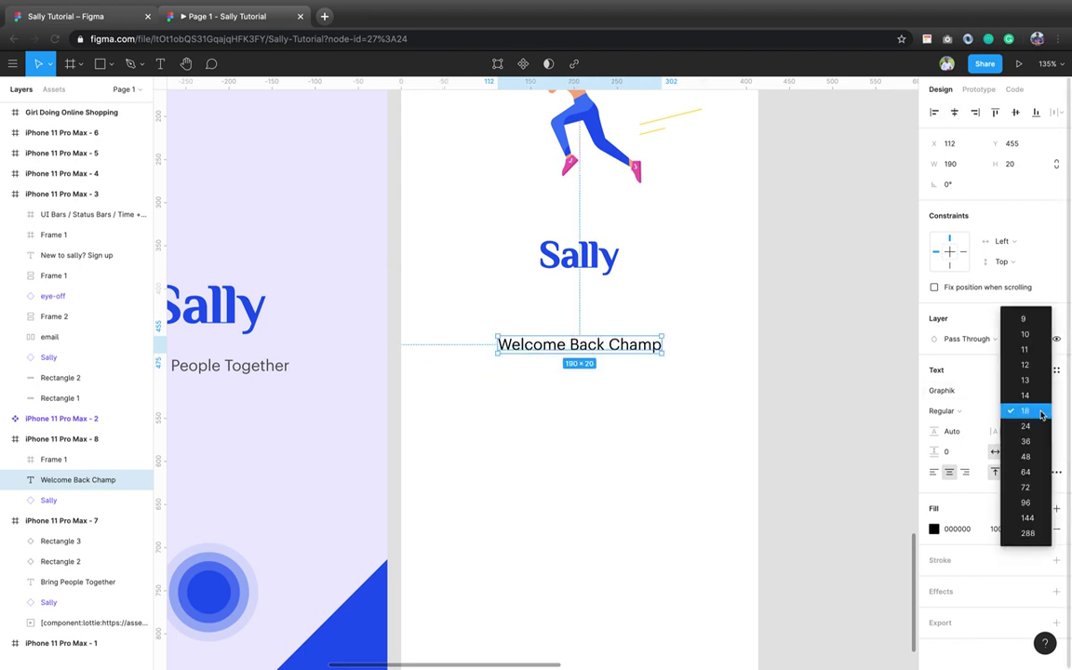
left_click(1031, 424)
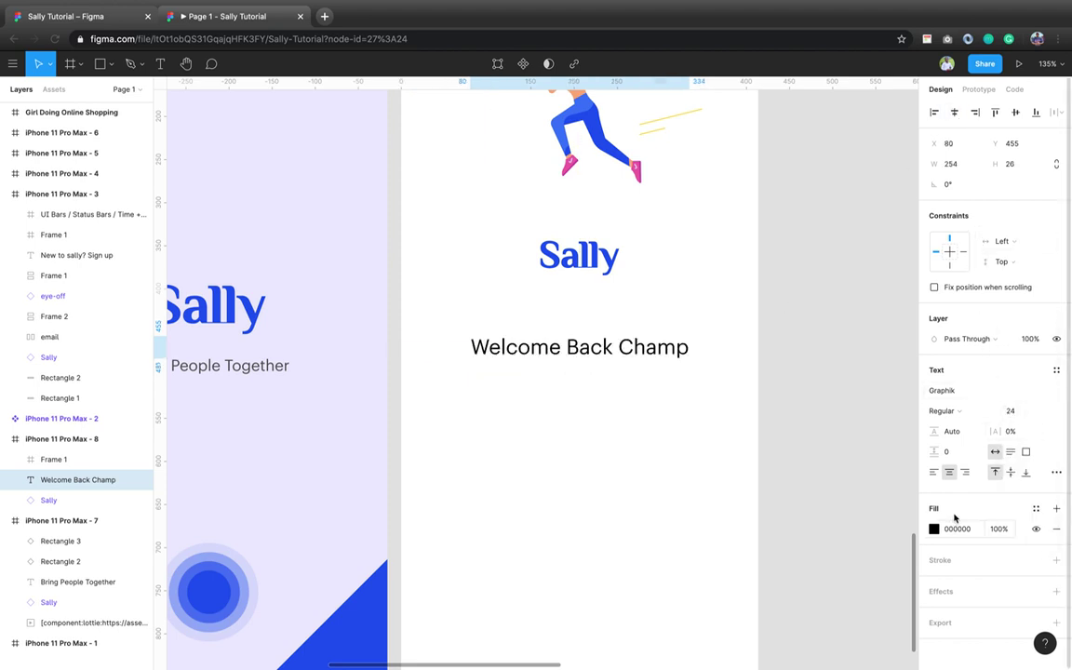
left_click(971, 416)
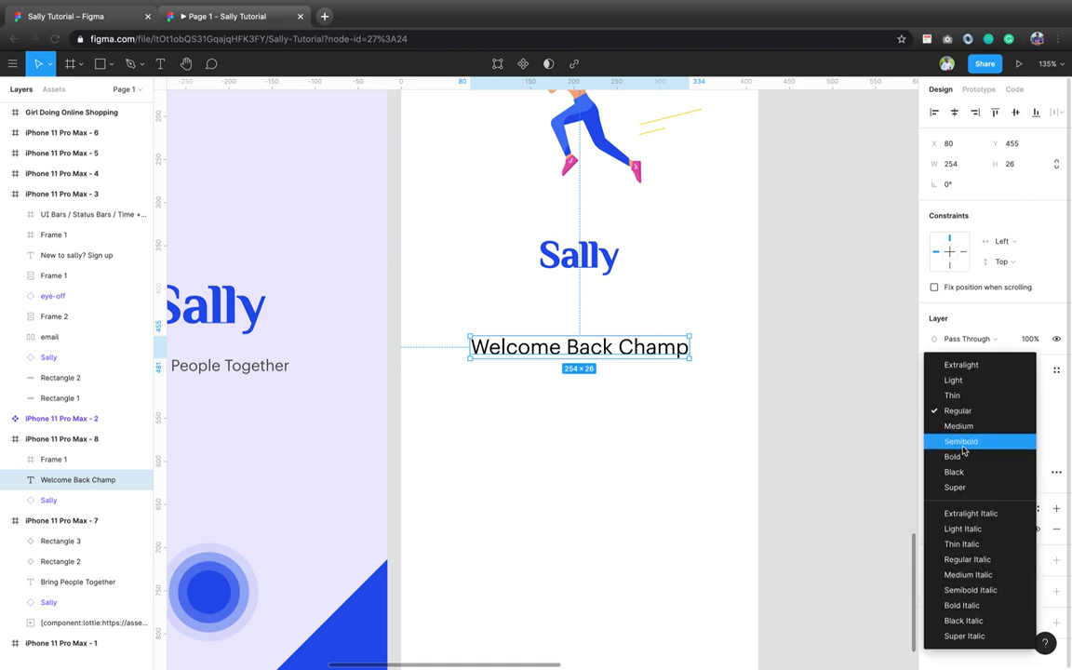
left_click(884, 439)
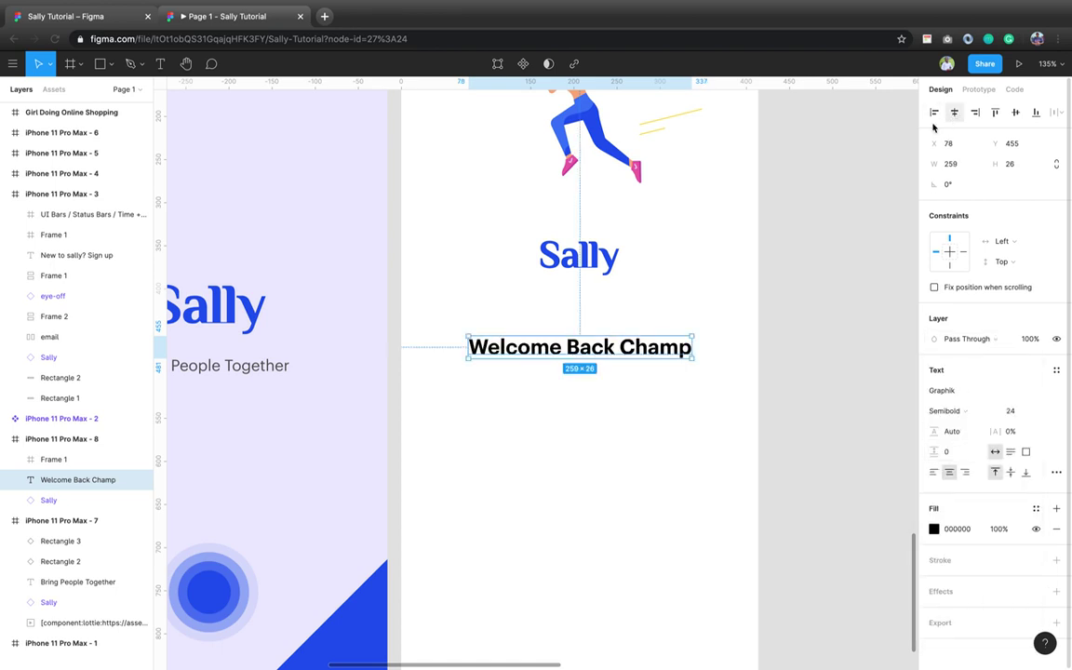
- Change the Welcome Back Champ heading's fill to #333333
left_click(785, 349)
key("ctrl+z")
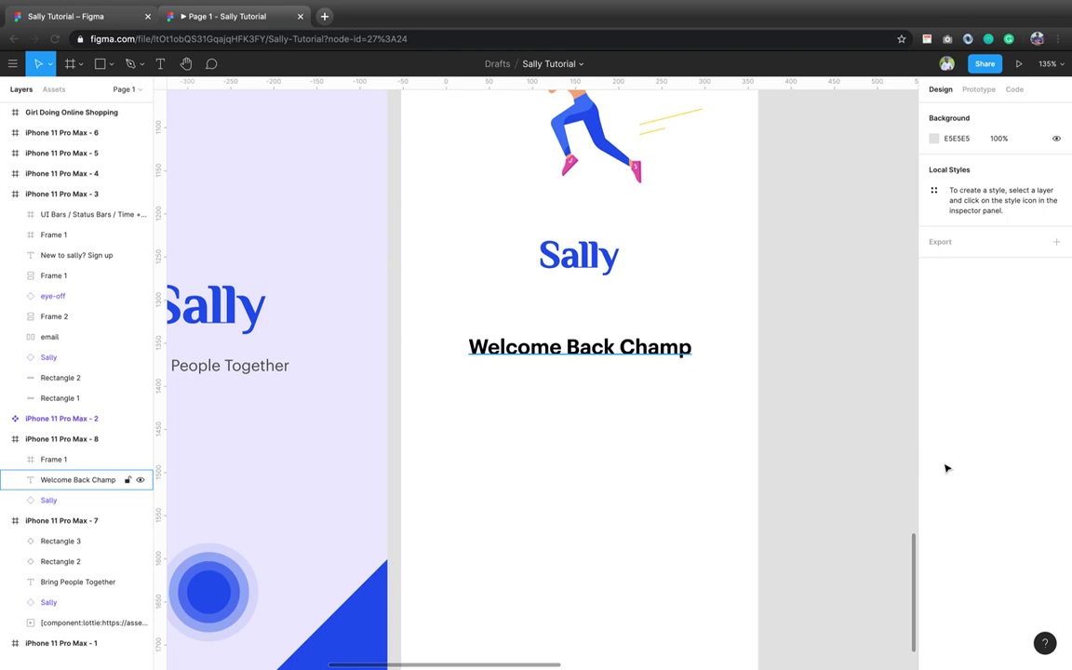
left_click(959, 528)
type("33")
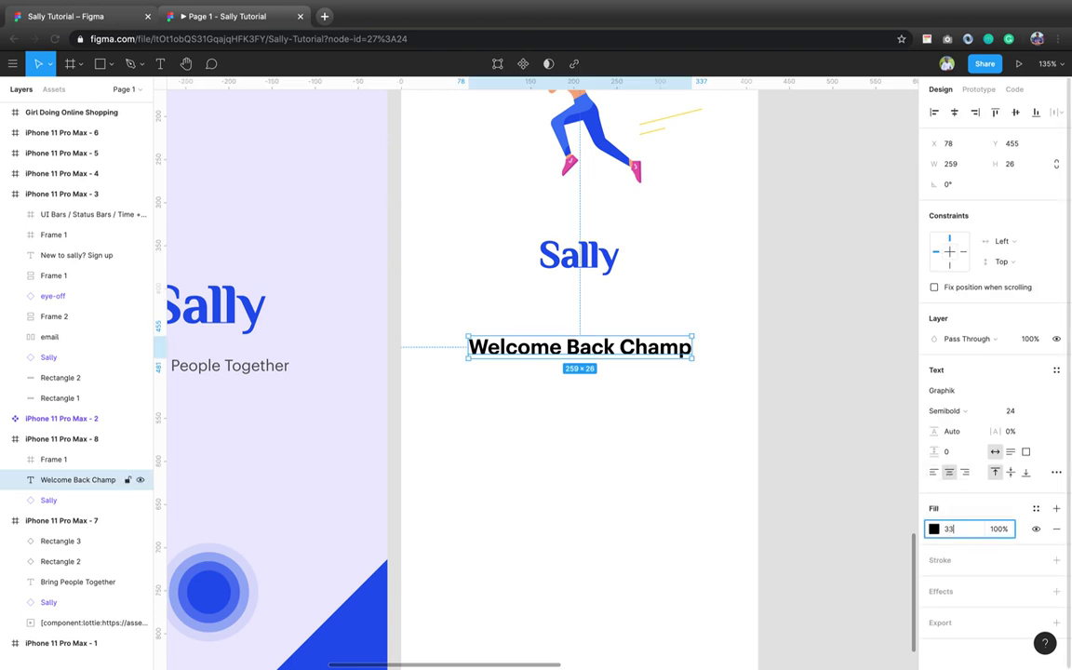
type("3333")
key("Return")
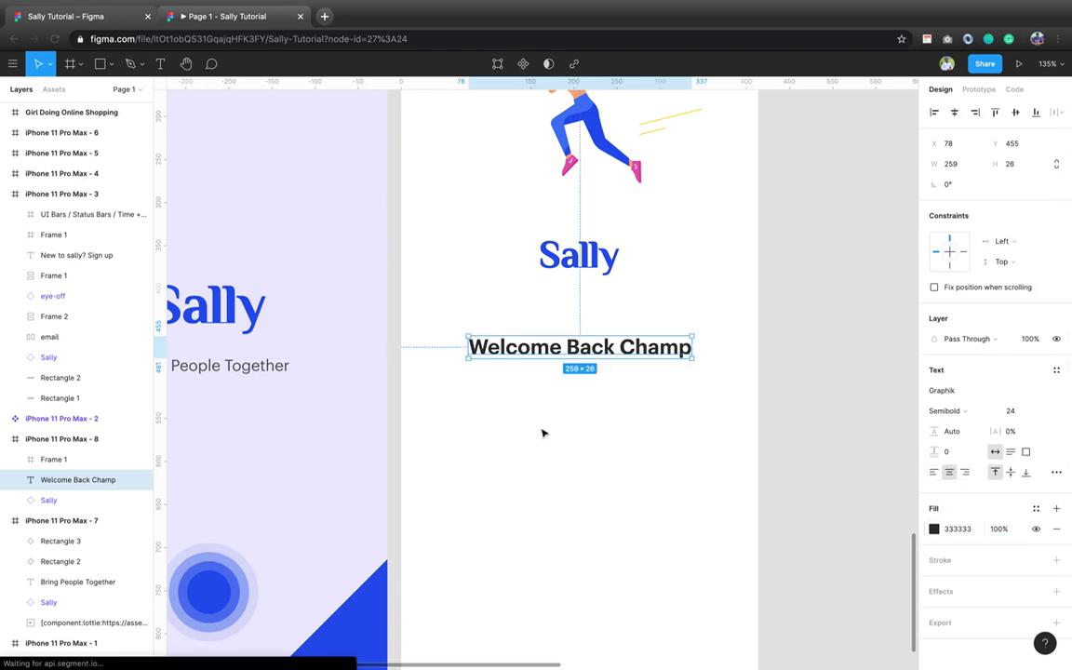
left_click(377, 411)
scroll(501, 359, "down", 3)
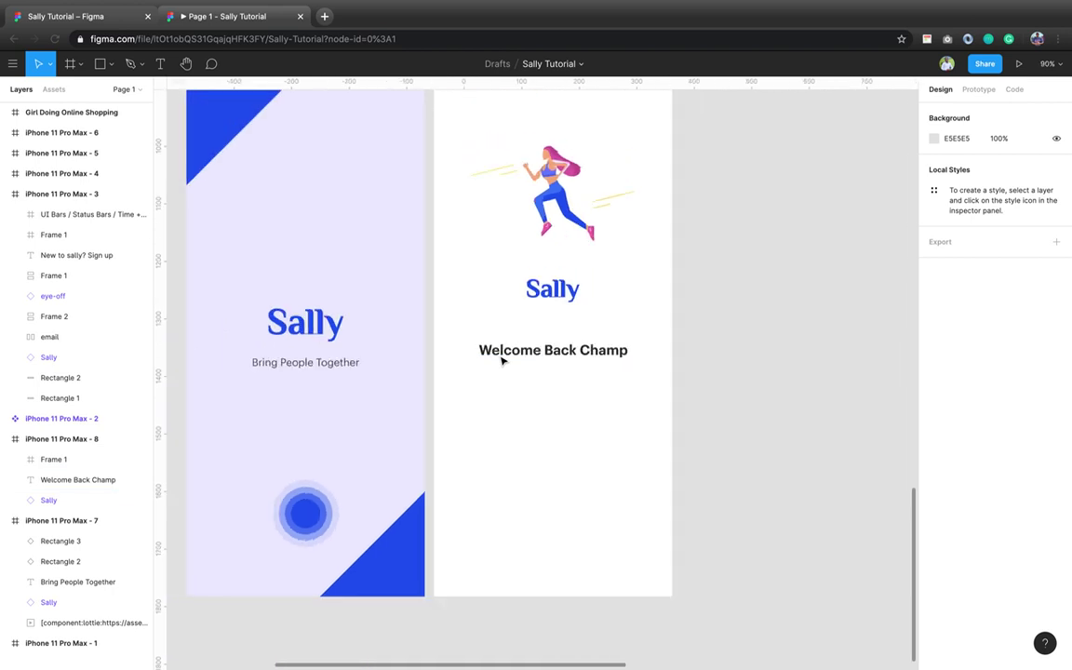
scroll(501, 360, "down", 2)
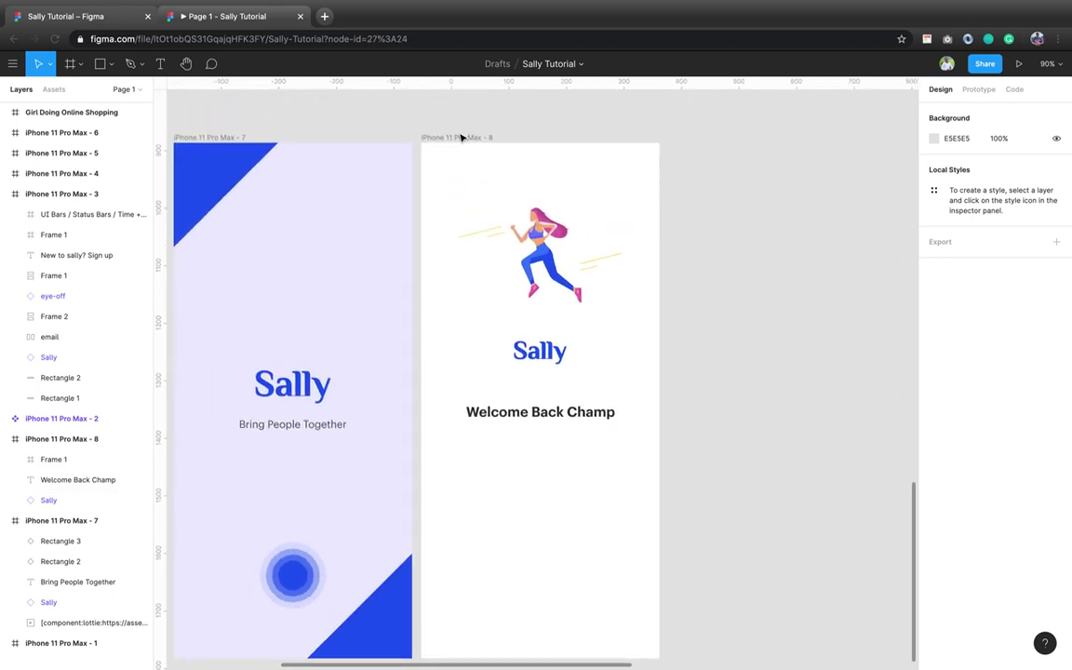
- Give iPhone 11 Pro Max - 8 a Columns layout grid with count 4 and margin 20
left_click(460, 138)
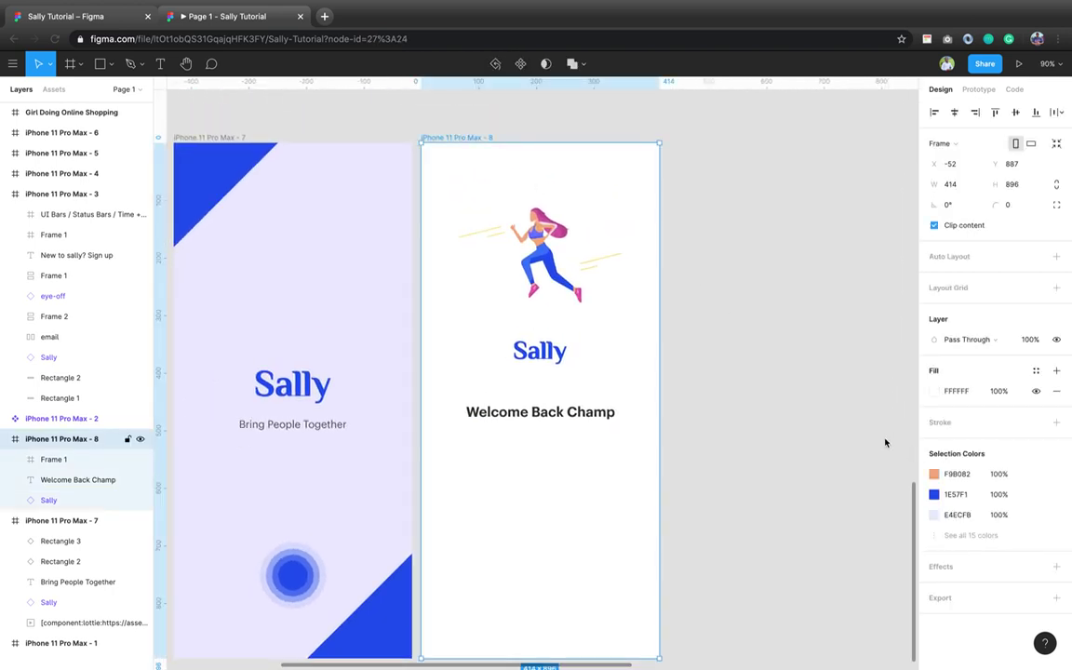
left_click(1057, 288)
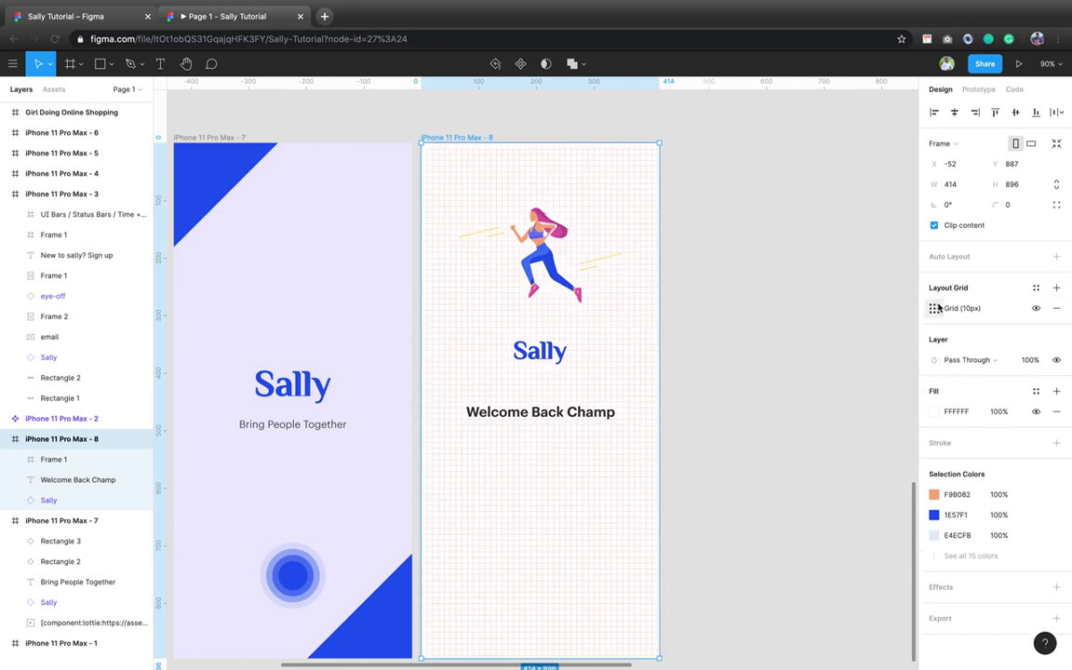
left_click(936, 308)
left_click(805, 314)
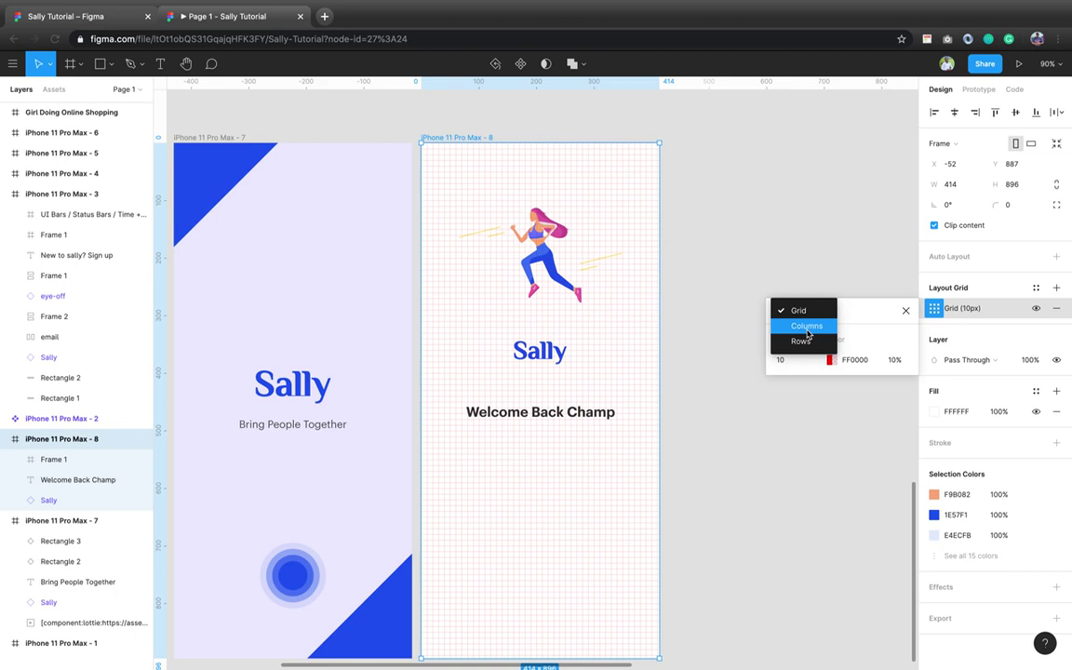
left_click(808, 327)
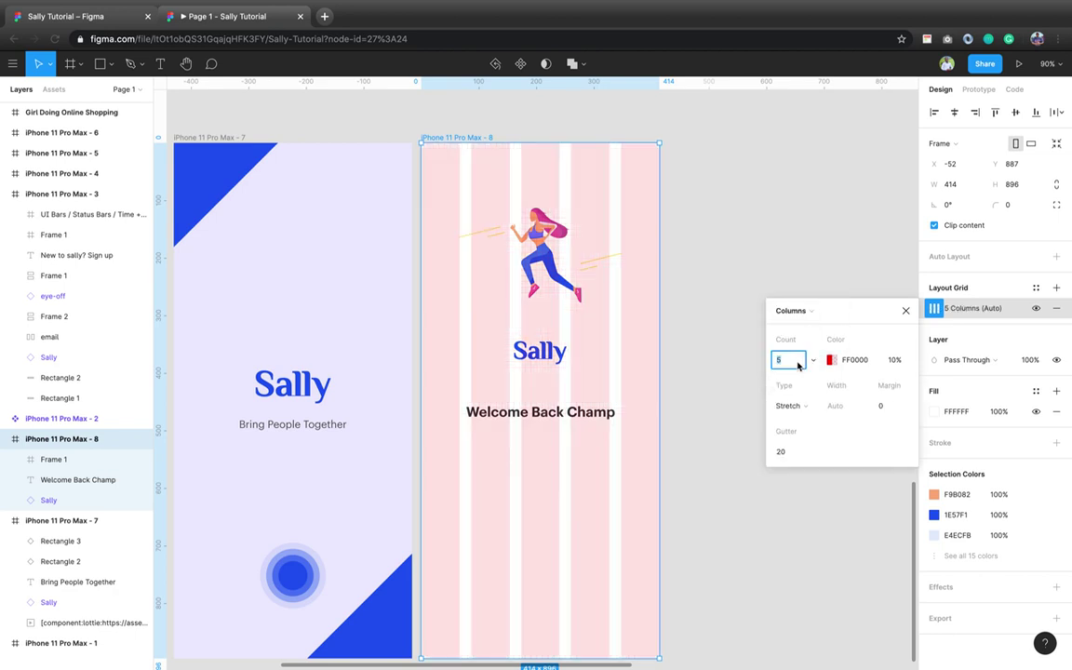
left_click(891, 410)
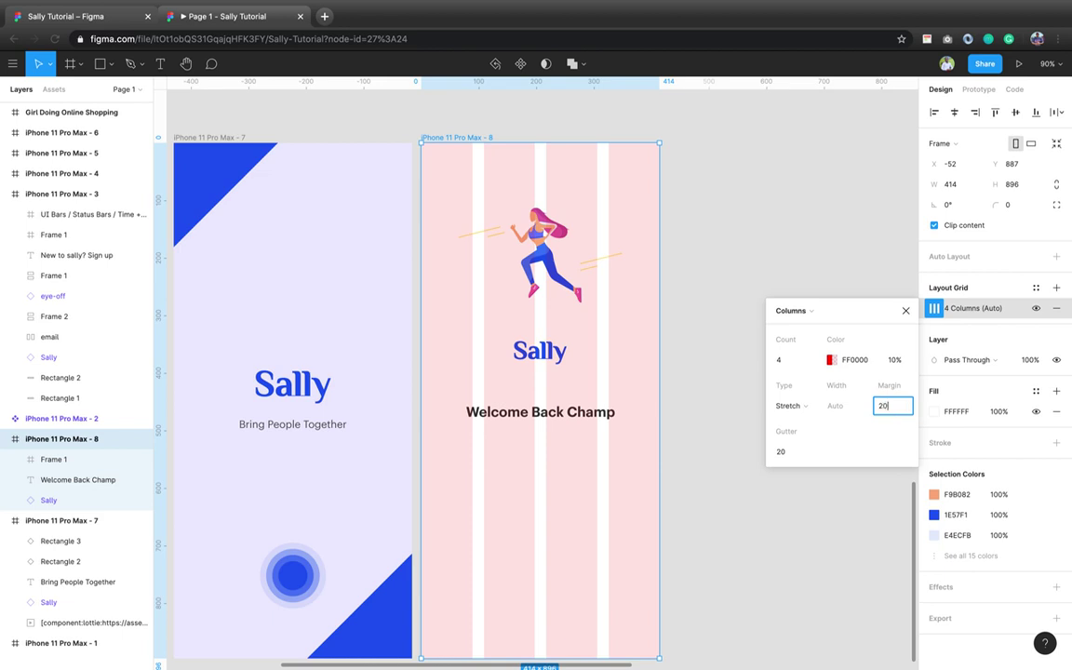
key("Return")
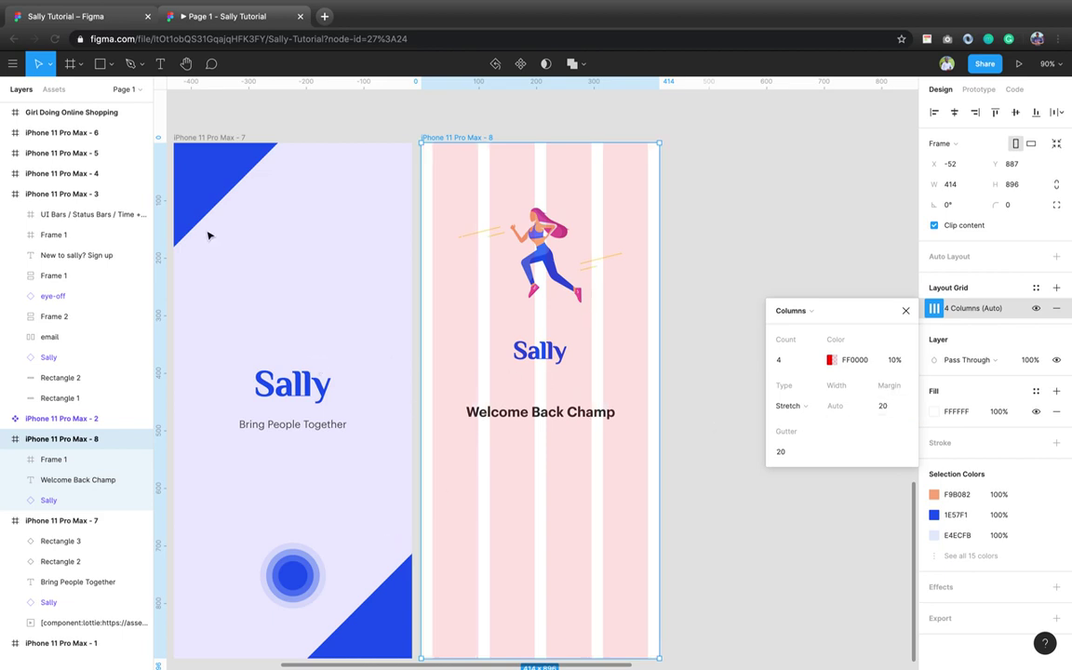
left_click(100, 63)
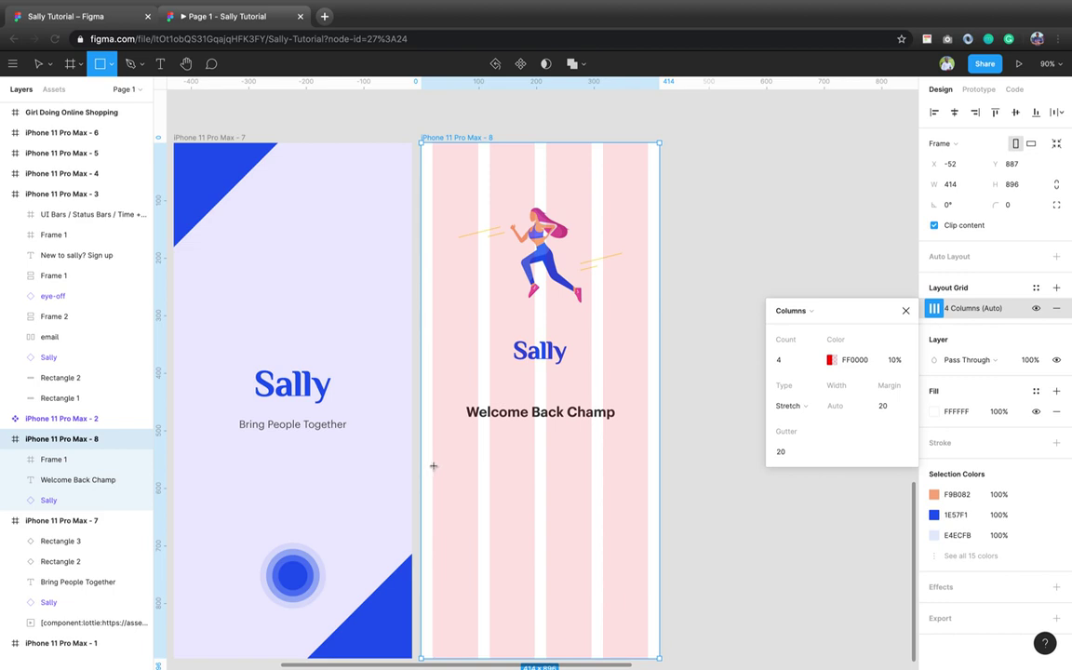
- Draw a rectangle across the columns under the heading and set its height to 60
left_click_drag(432, 462, 650, 484)
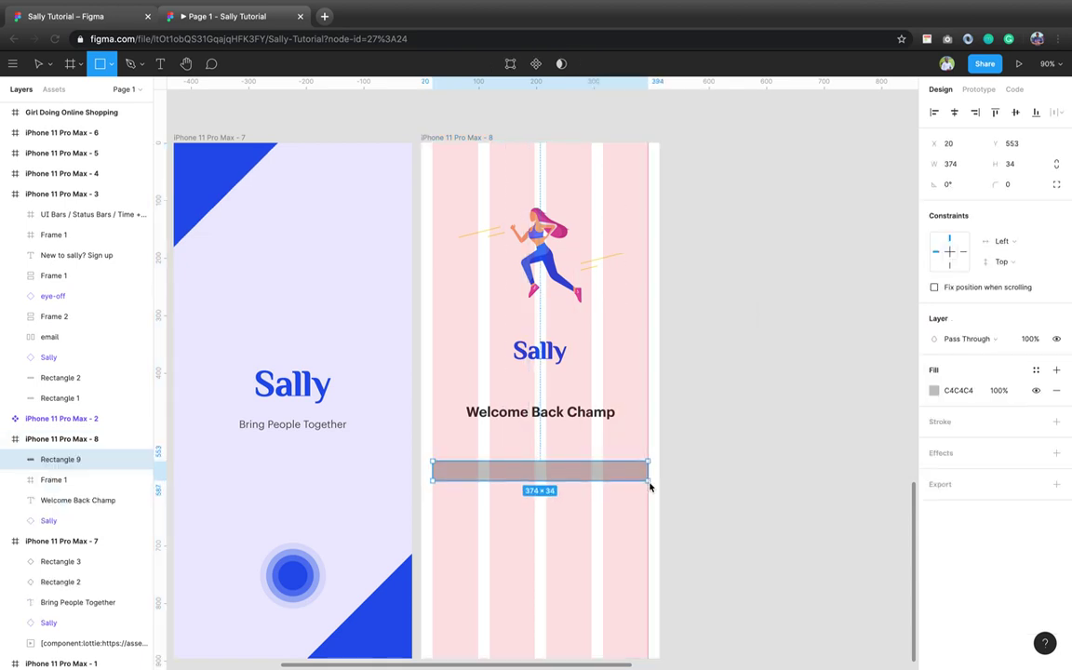
left_click_drag(650, 484, 650, 489)
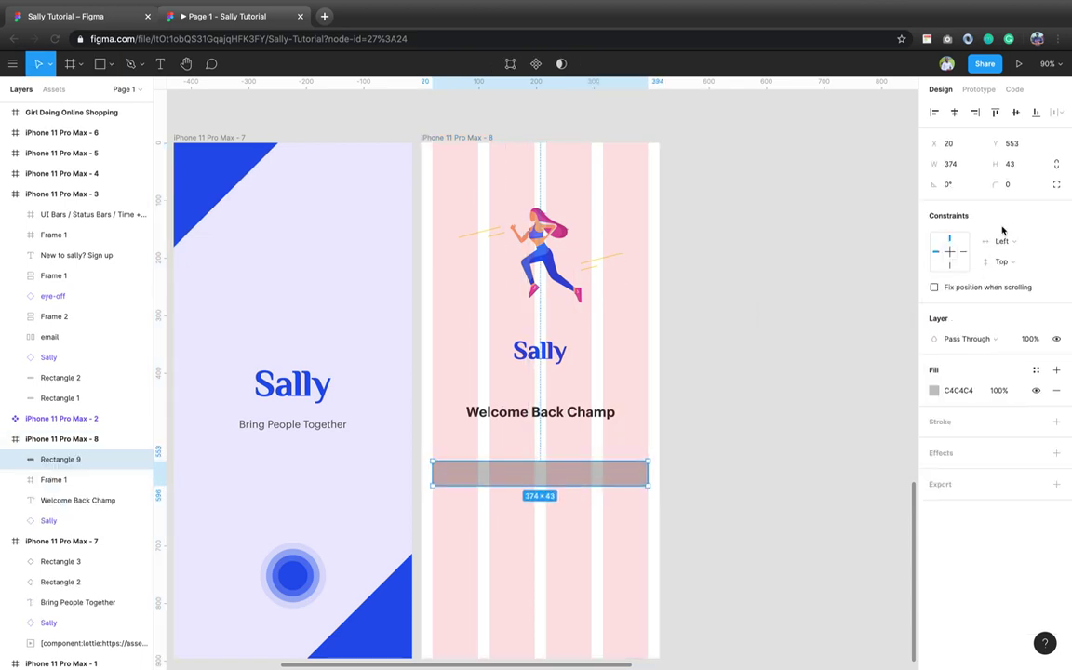
left_click(1019, 173)
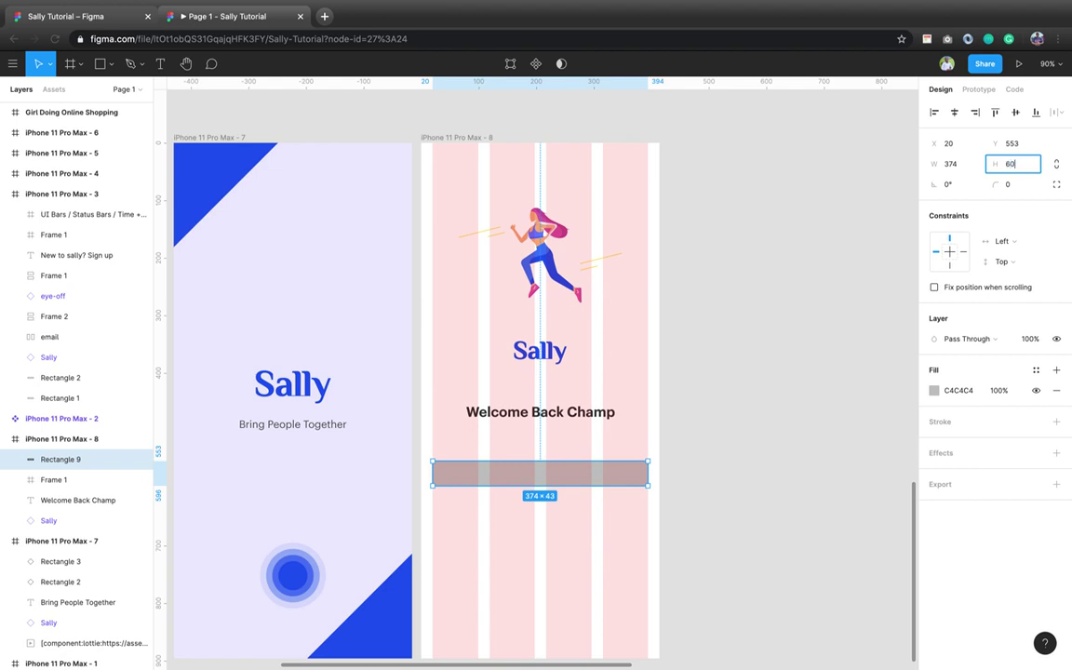
key("Return")
scroll(663, 505, "down", 3)
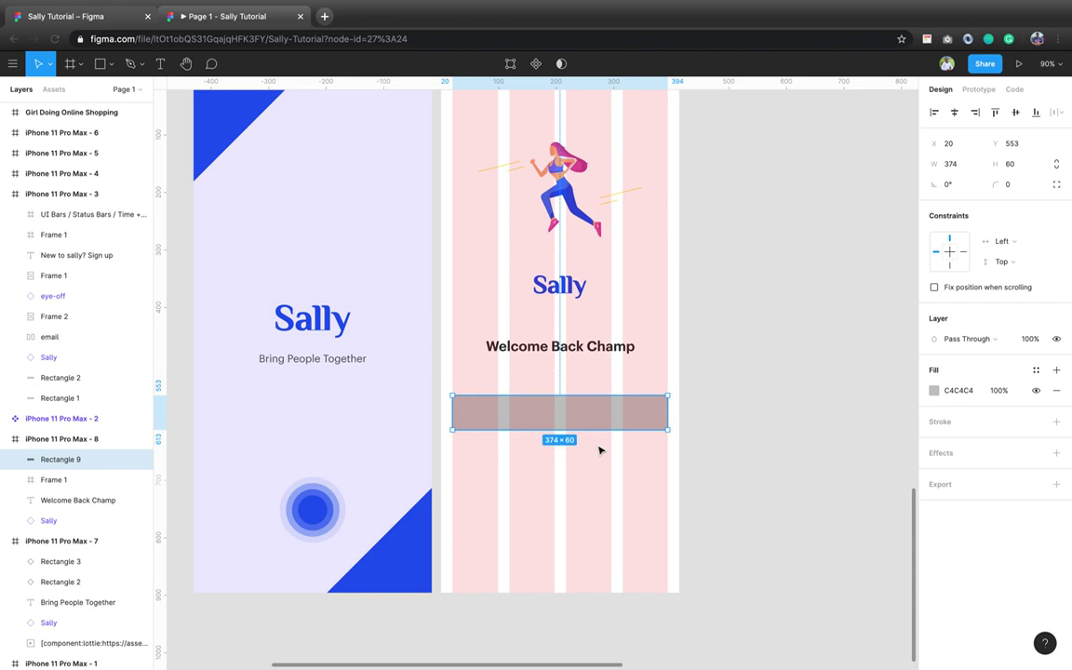
scroll(600, 450, "up", 2)
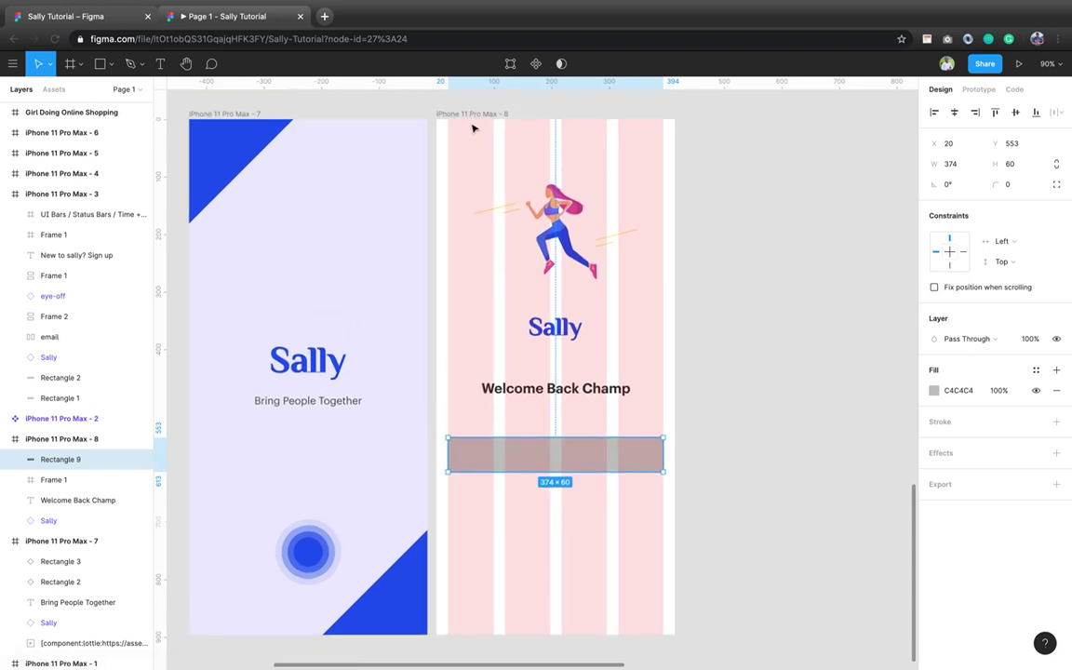
- Hide screen 8's layout grid and set the rectangle fill to white (FFF)
left_click(802, 259)
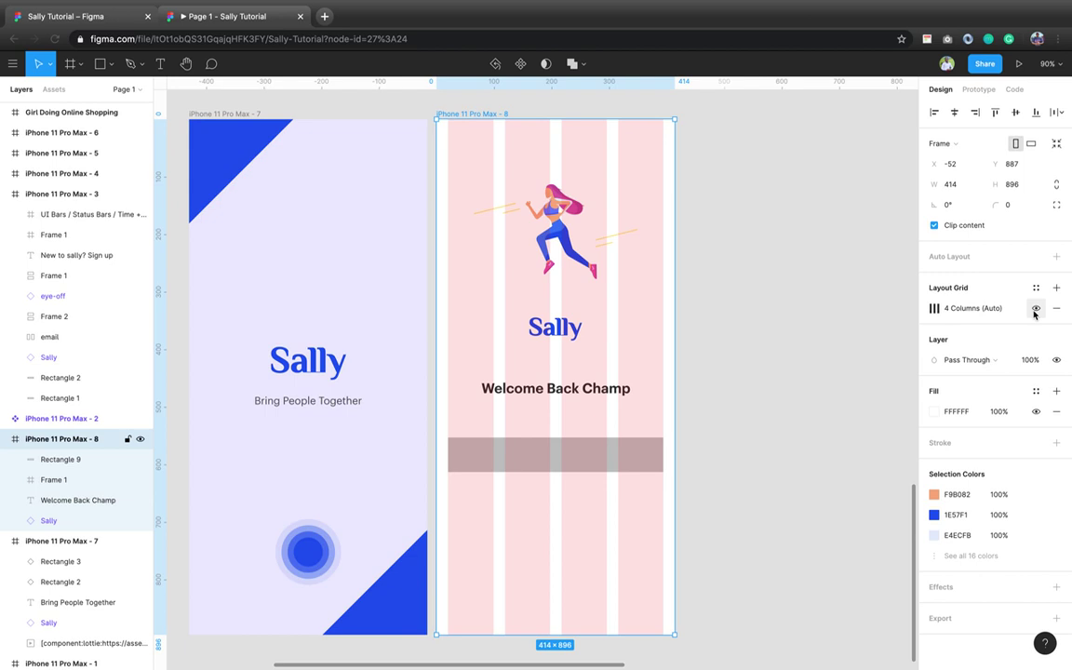
left_click(1035, 308)
left_click(537, 462)
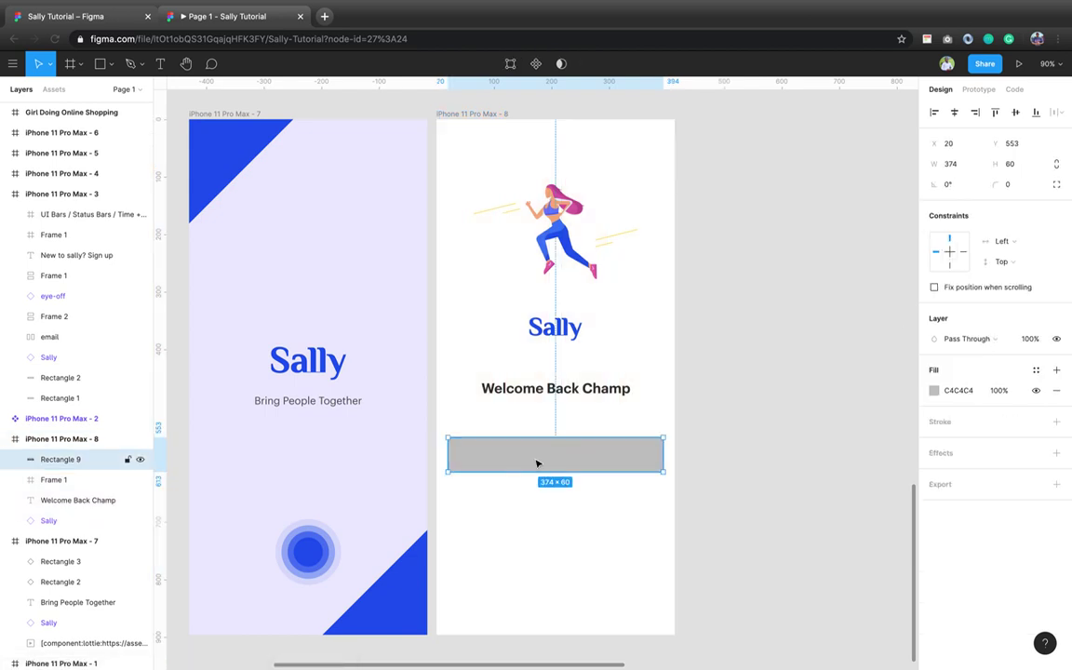
left_click(959, 390)
type("fff")
key("Return")
- Add a light grey A3A3A3 stroke to the rectangle
left_click(1057, 422)
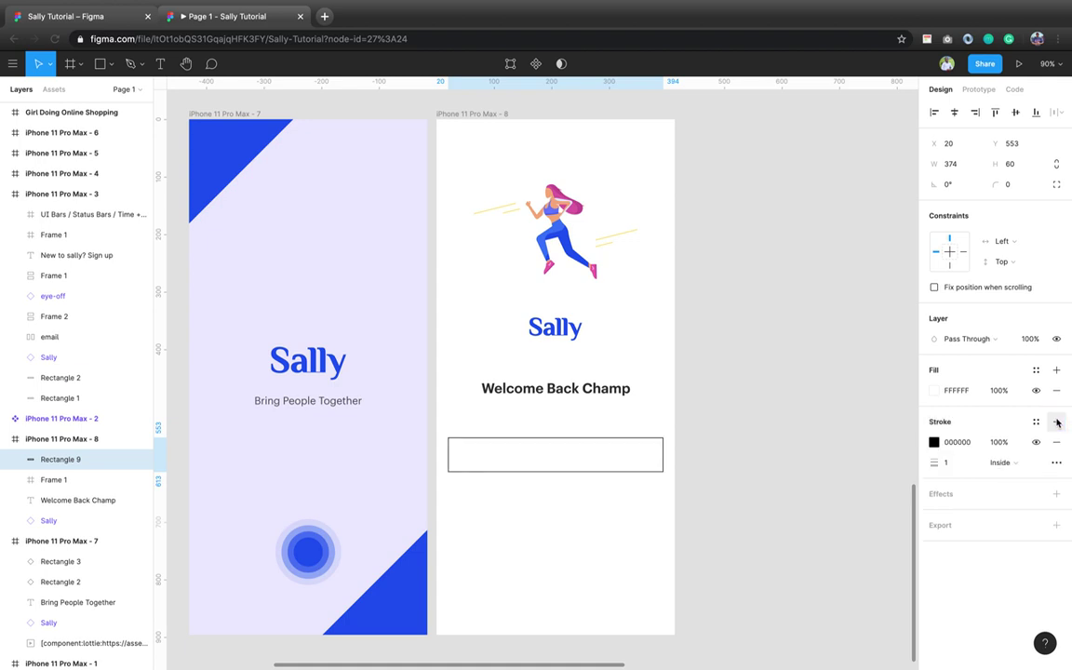
left_click(951, 445)
type("7")
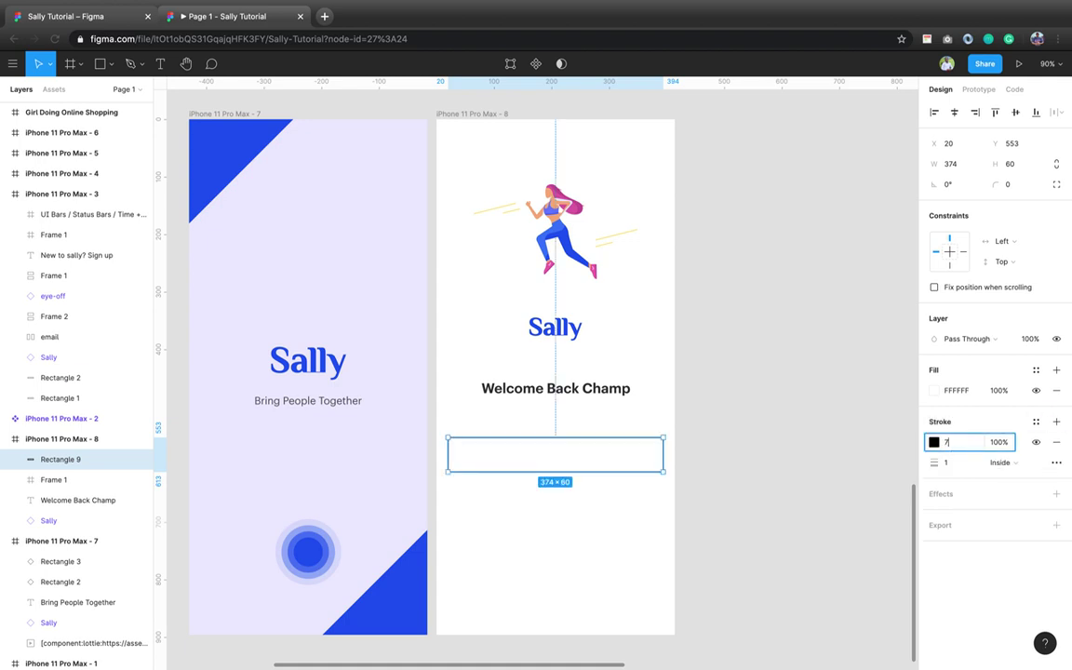
type("7777")
key("Return")
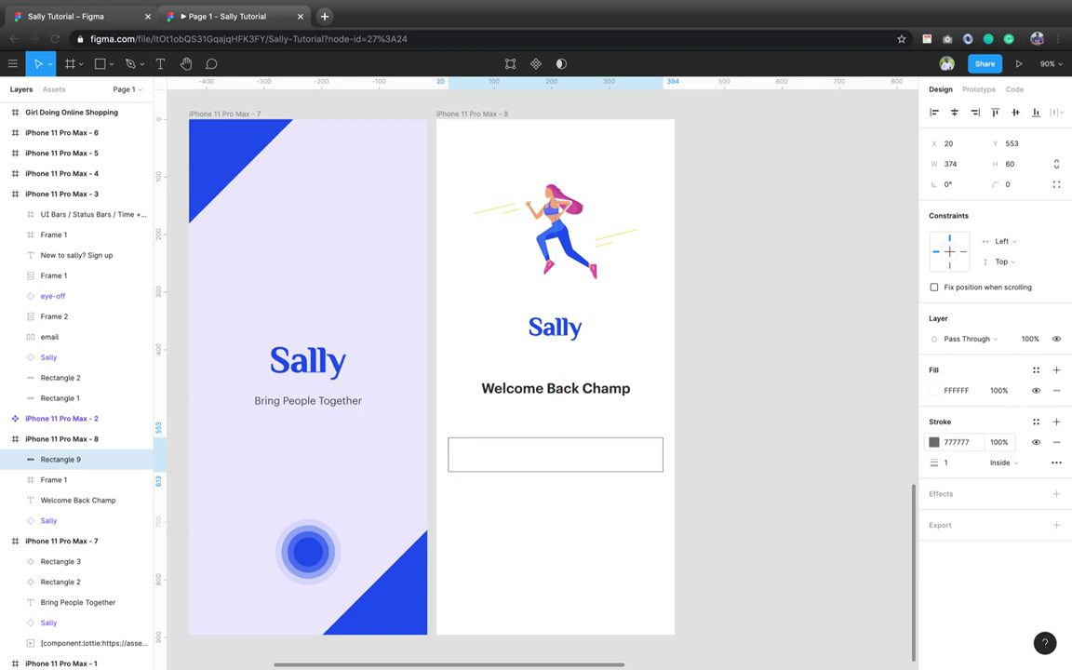
left_click(935, 443)
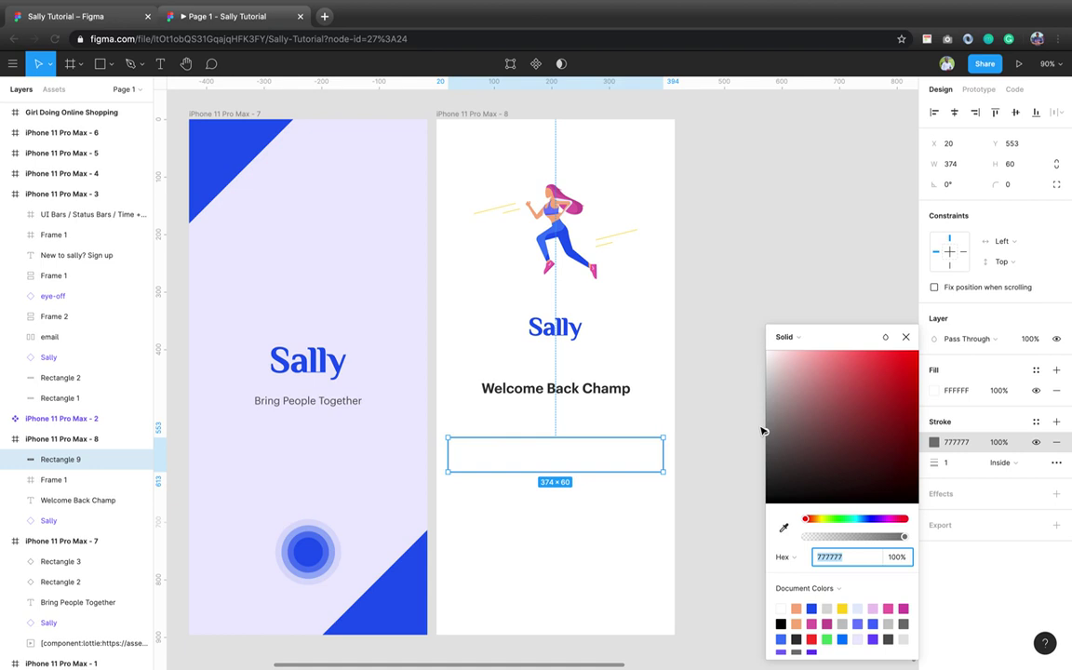
left_click_drag(766, 431, 744, 414)
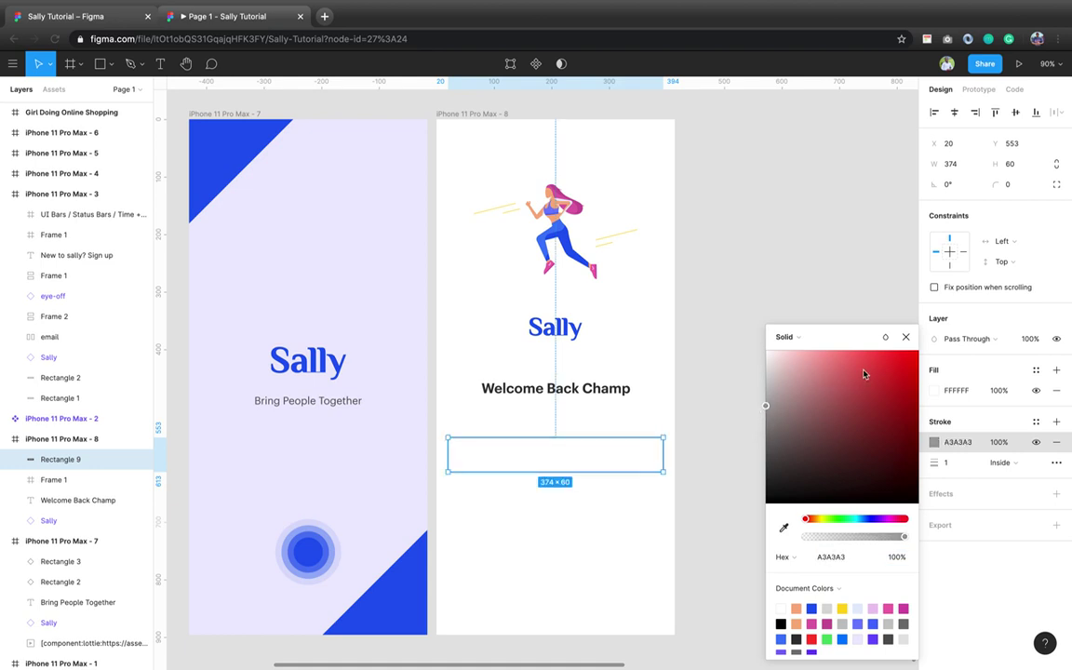
left_click(904, 337)
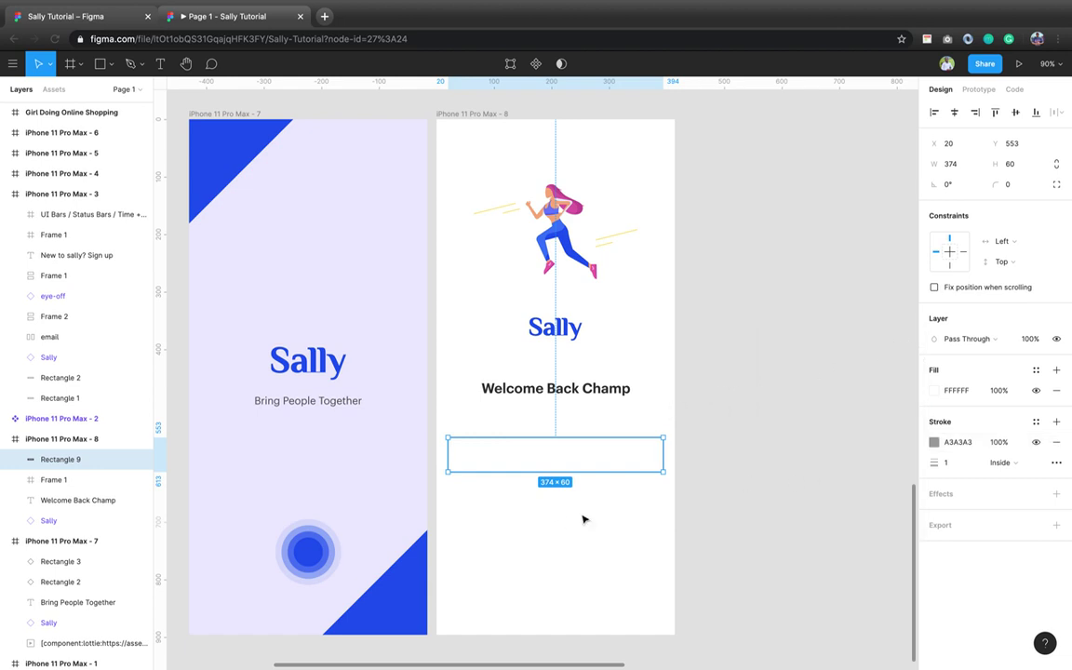
- Add an 18 px 'Email' text label inside the rectangle
left_click(544, 524)
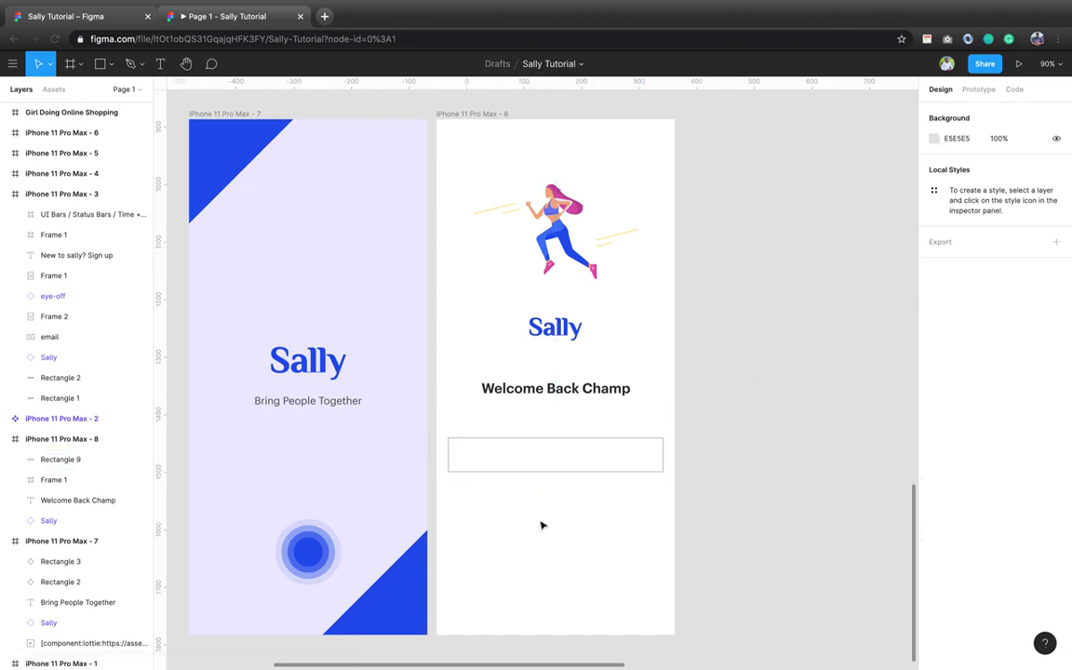
left_click(529, 470)
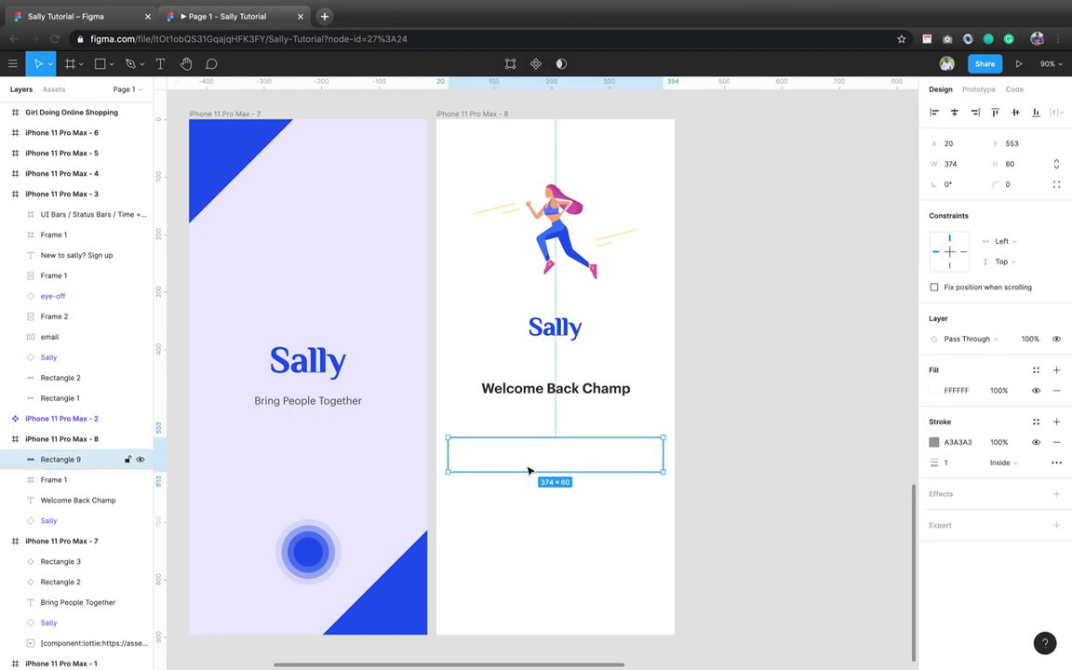
key("t")
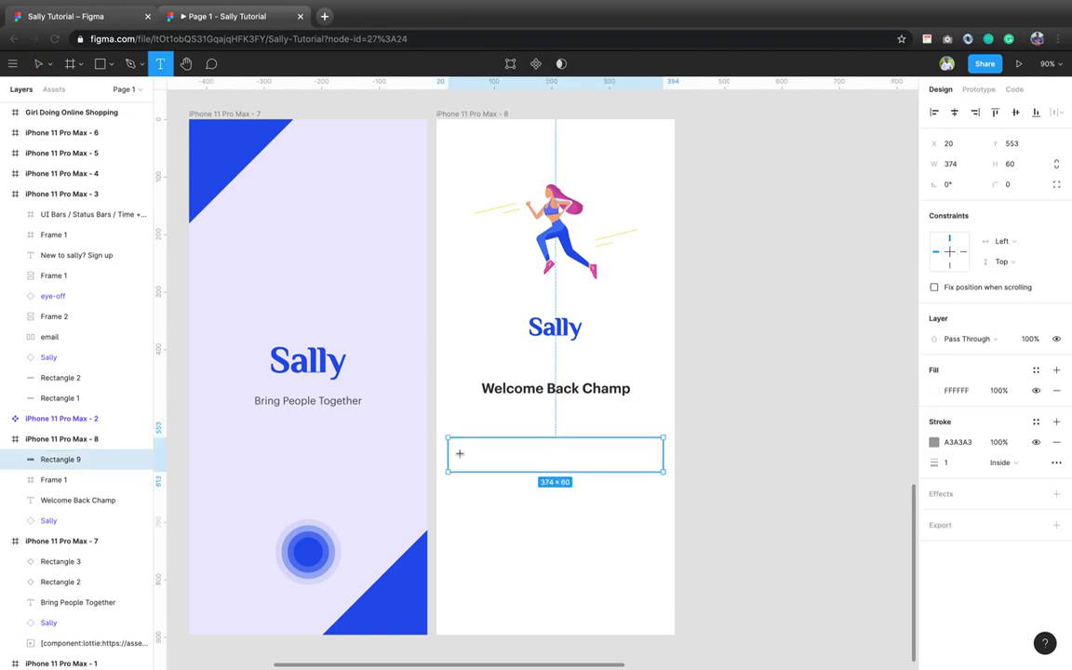
left_click(459, 452)
type("E")
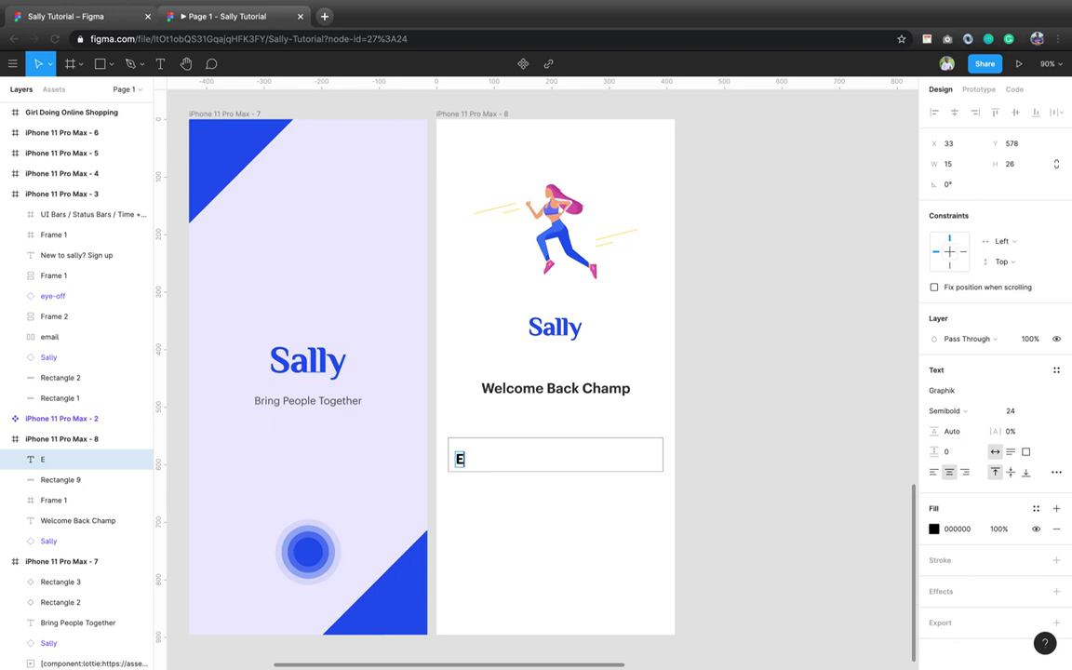
type("m")
type("ail")
key("Escape")
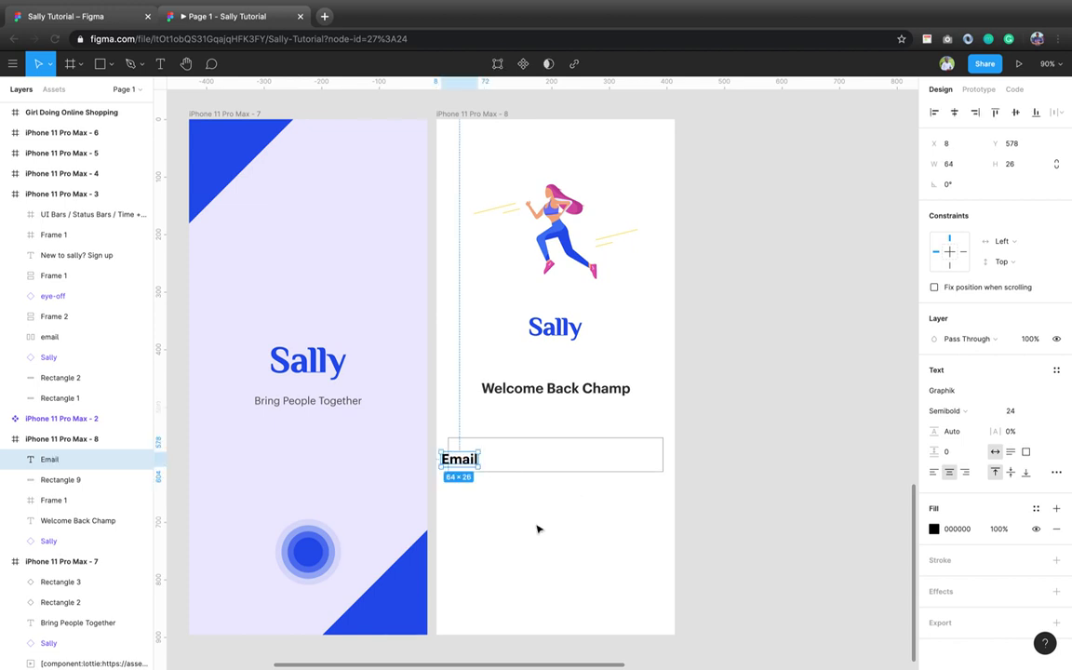
left_click(1023, 415)
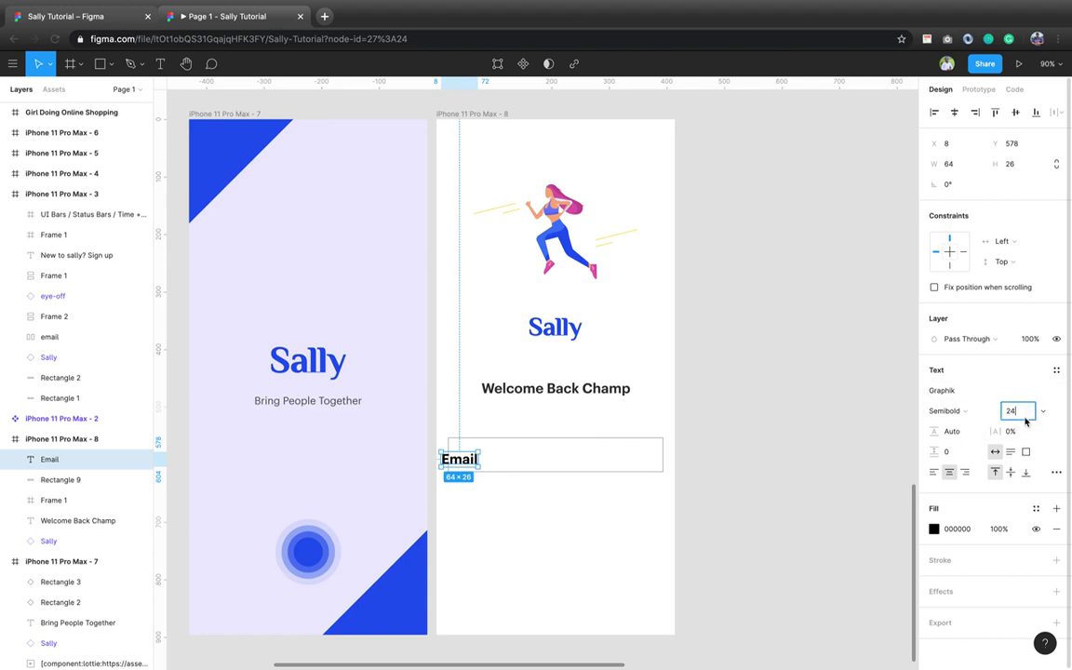
type("18")
key("Return")
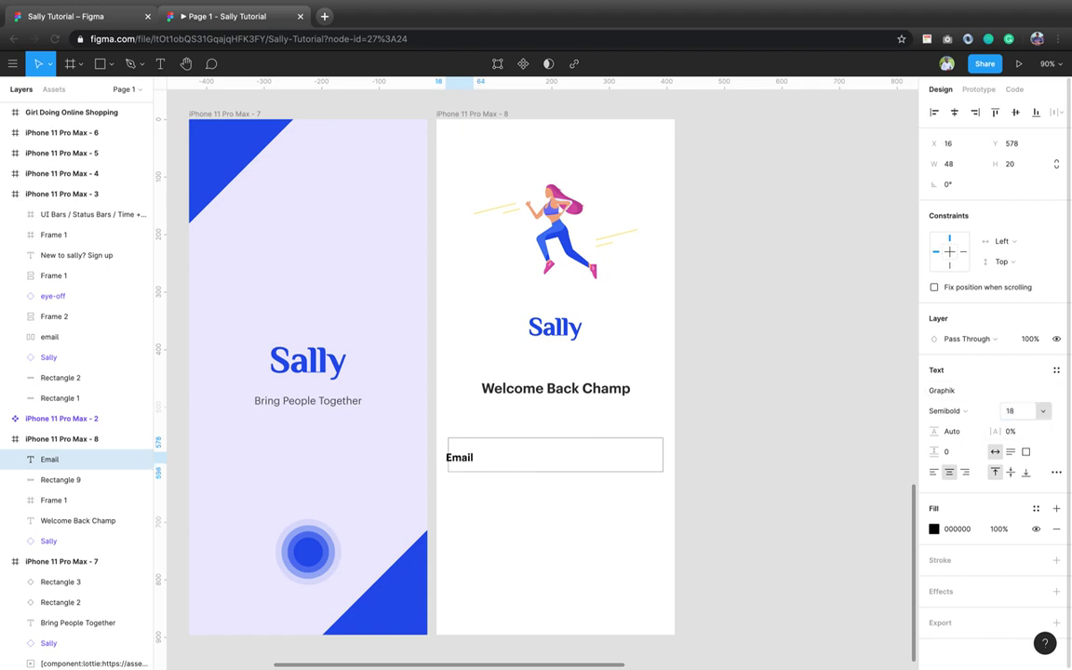
- Set the Email label to Regular weight and #777777, nudging it right
left_click(968, 410)
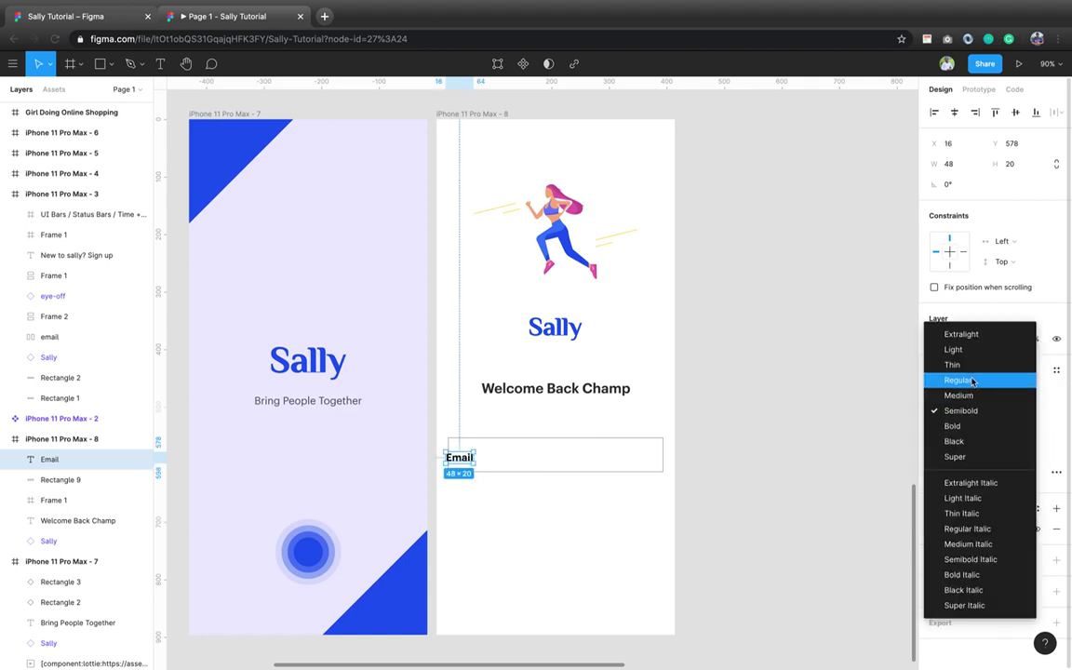
left_click(970, 379)
key("Right")
key("Right")
key("Right")
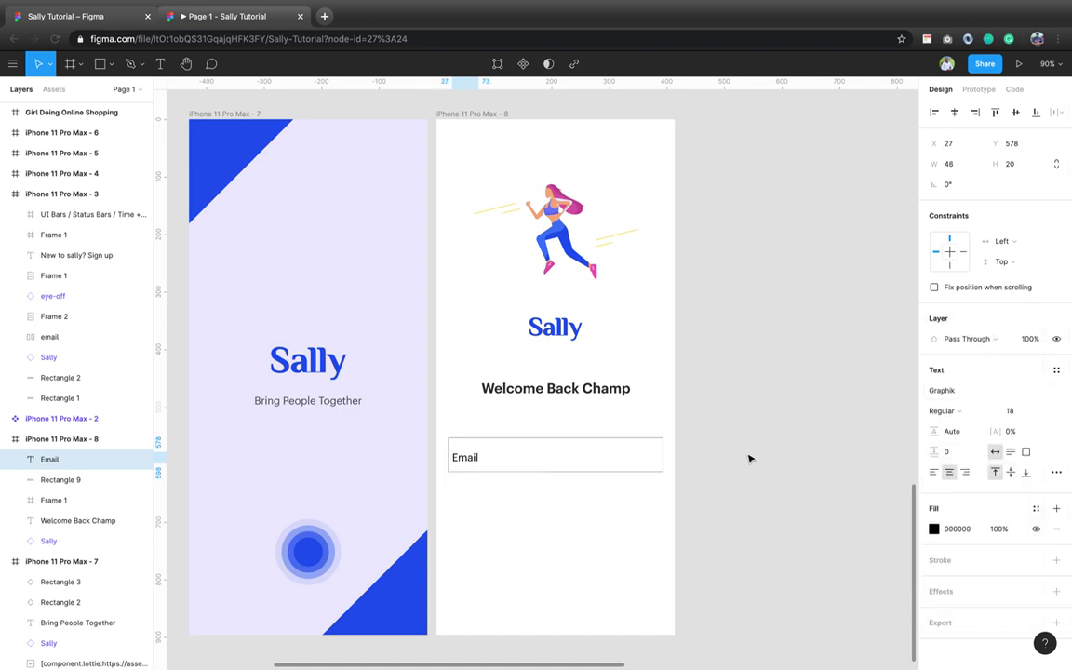
left_click(962, 530)
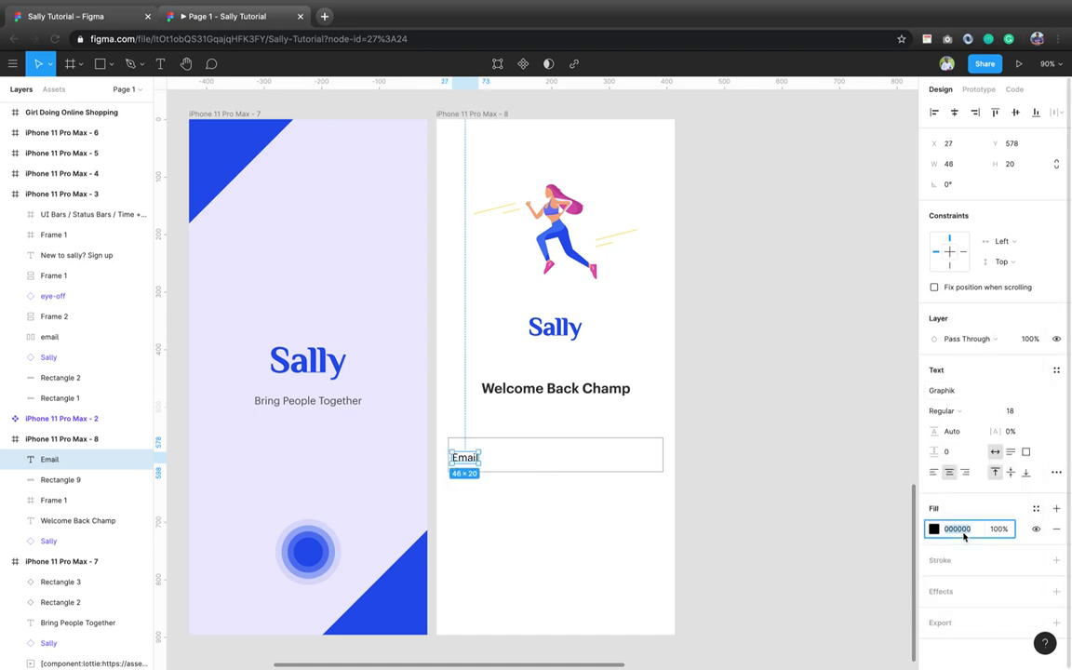
type("333")
key("Return")
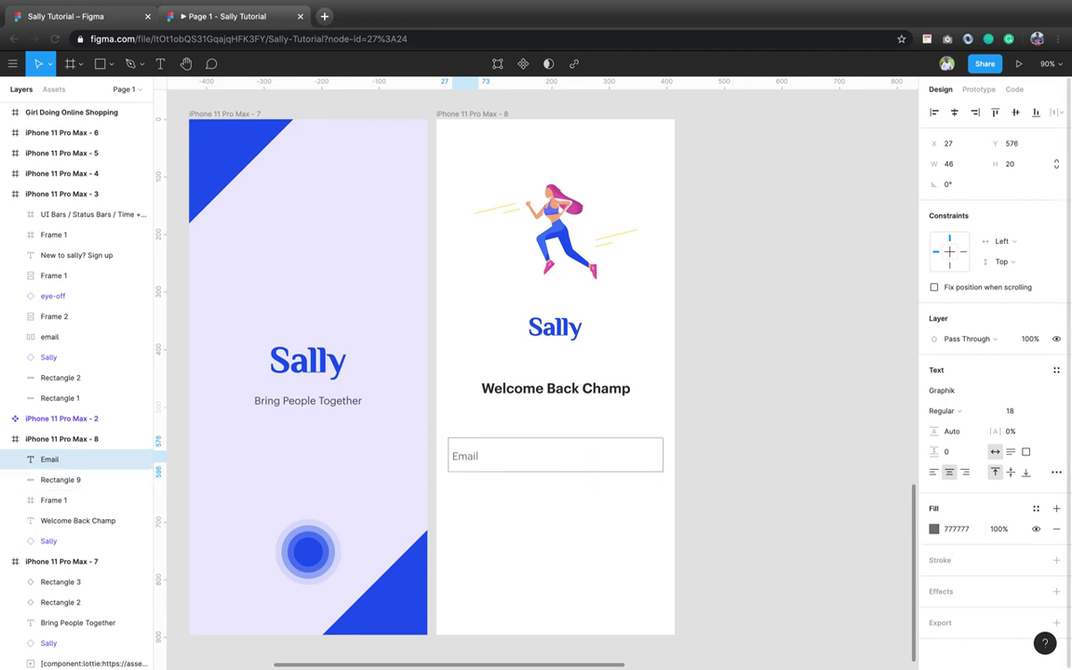
key("Right")
key("Right")
key("Right")
key("Right")
key("Right")
key("Right")
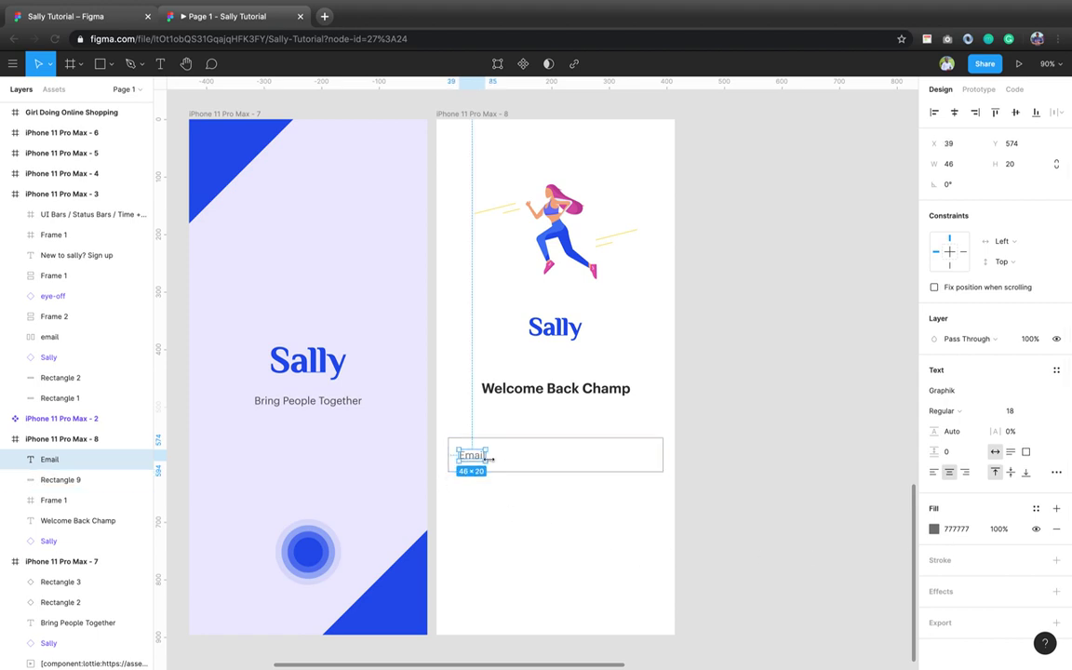
left_click(497, 497)
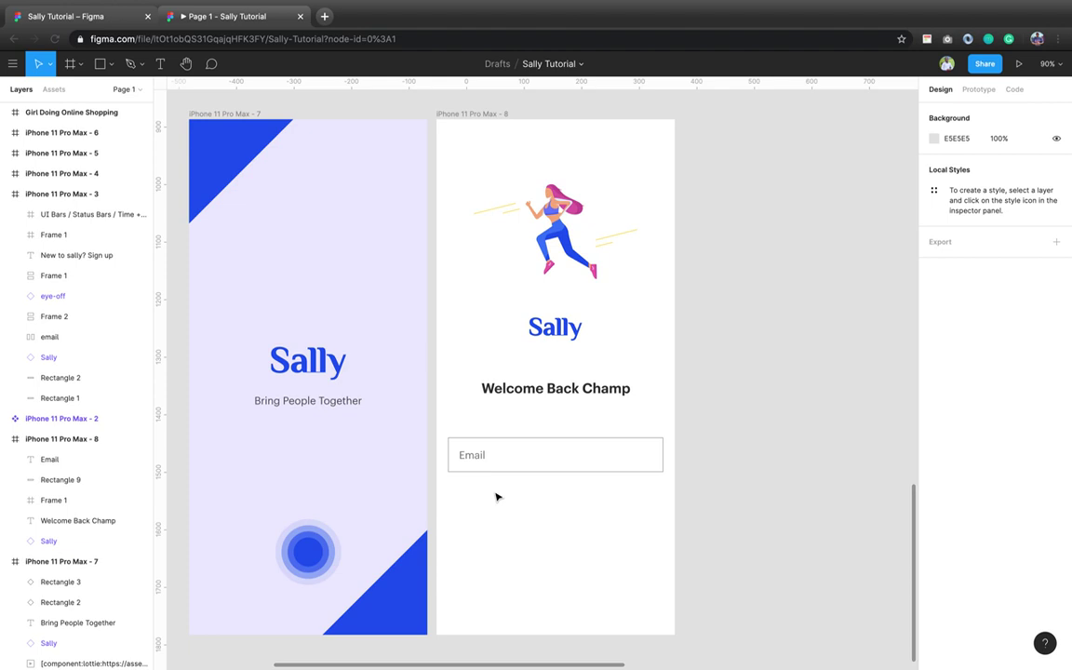
left_click(468, 461)
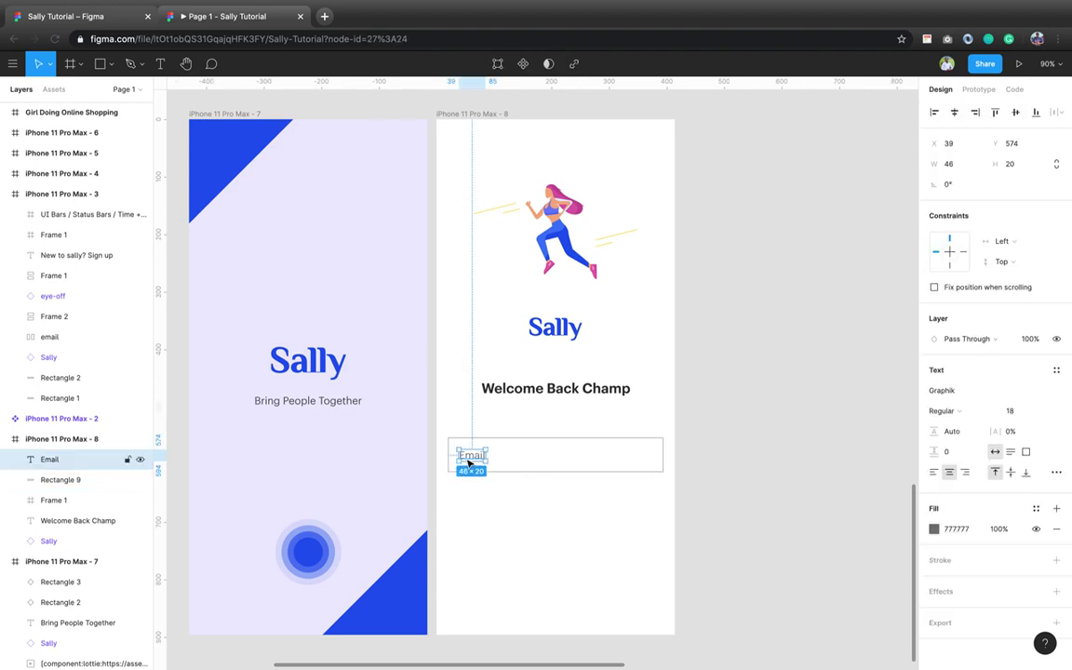
- Wrap the Email text in an auto layout frame with 5 px padding and white fill
right_click(469, 462)
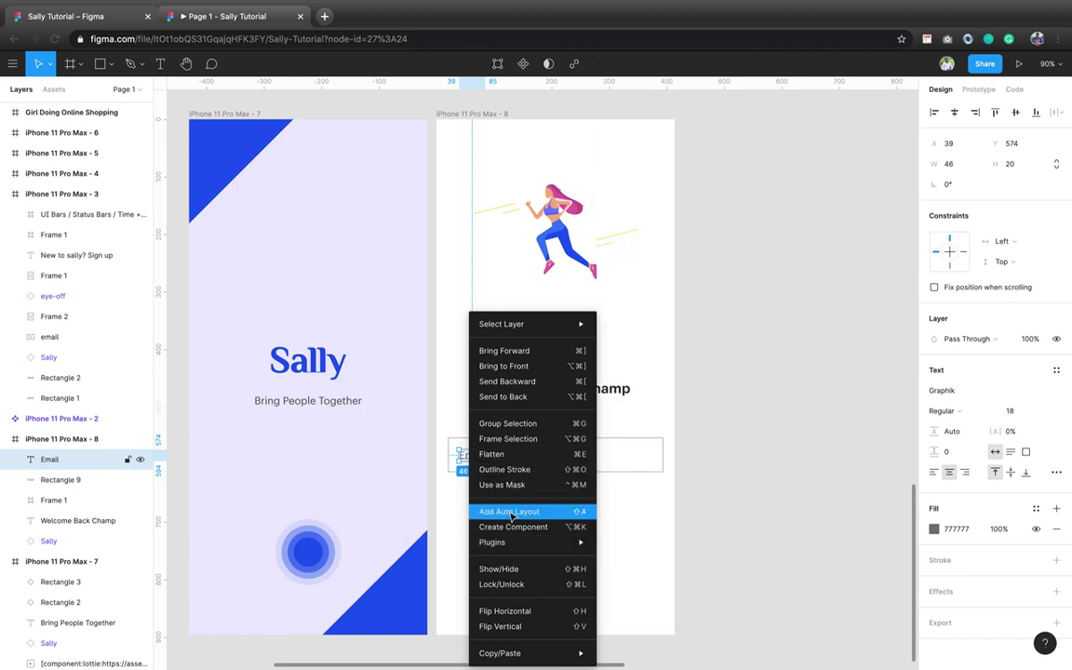
left_click(511, 513)
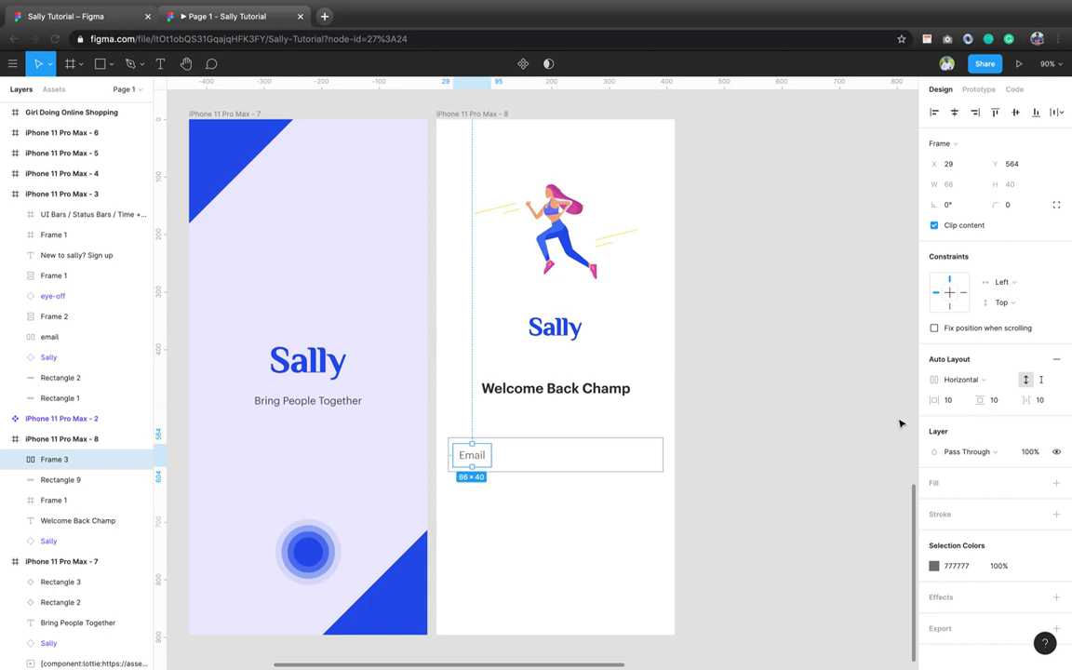
left_click(954, 402)
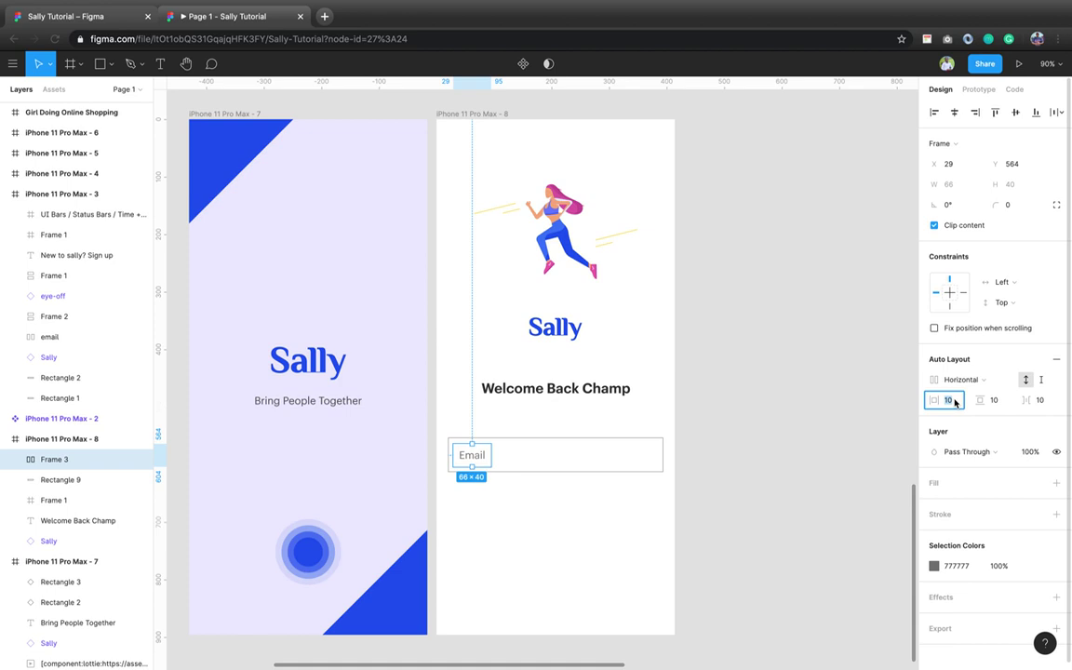
left_click(998, 404)
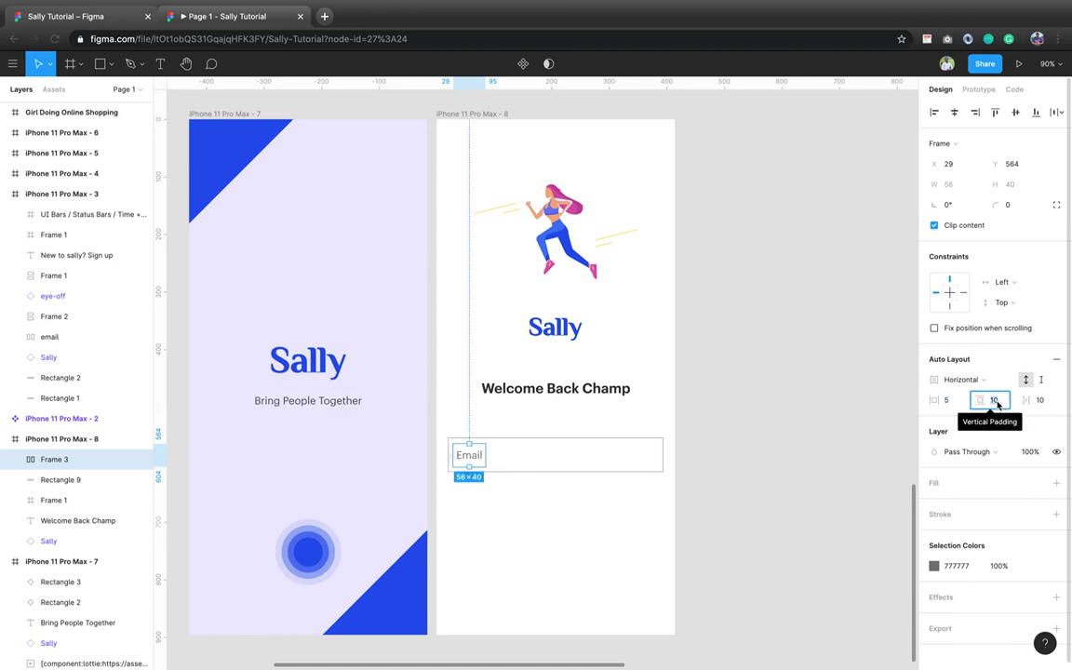
type("5")
key("Return")
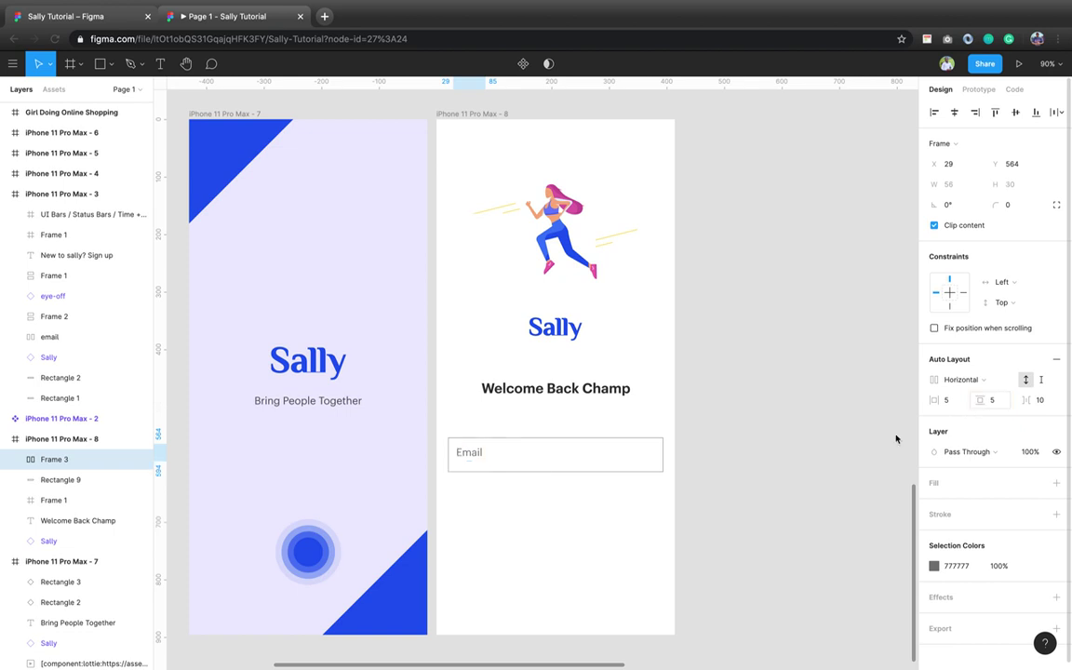
left_click(1057, 484)
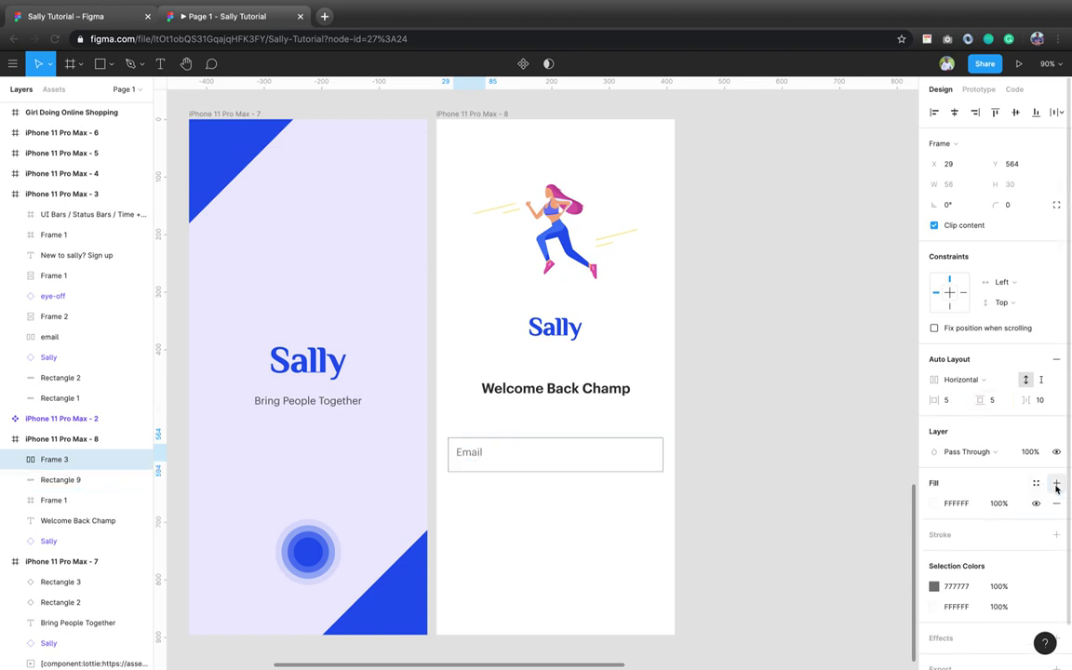
- Centre the Email frame vertically within the input box, Rectangle 9
left_click(565, 451, "shift")
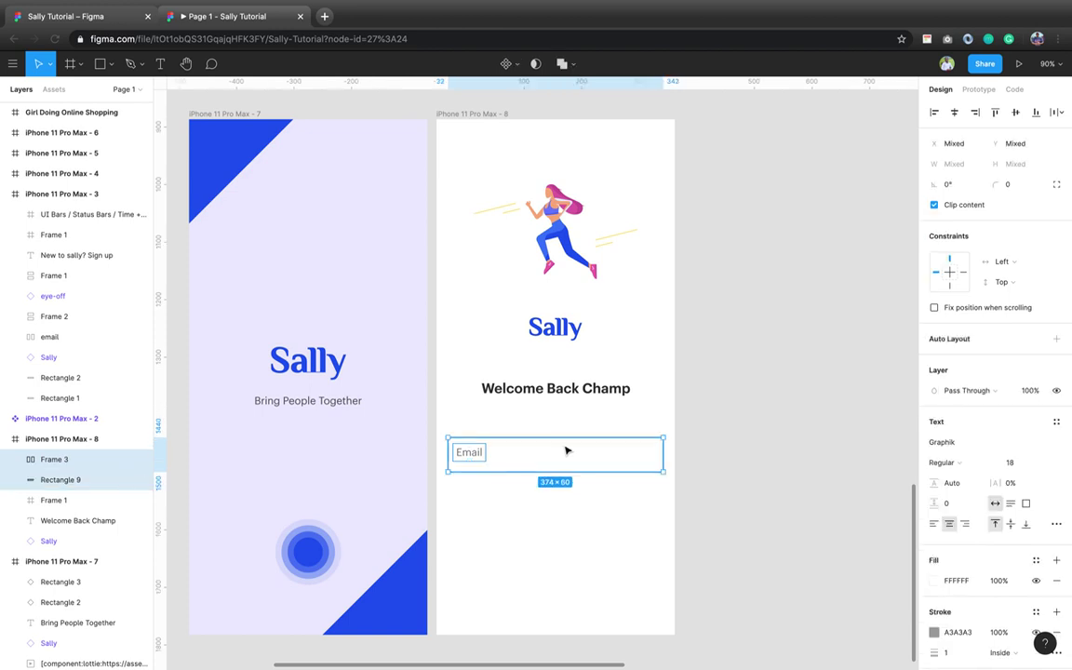
left_click(1015, 112)
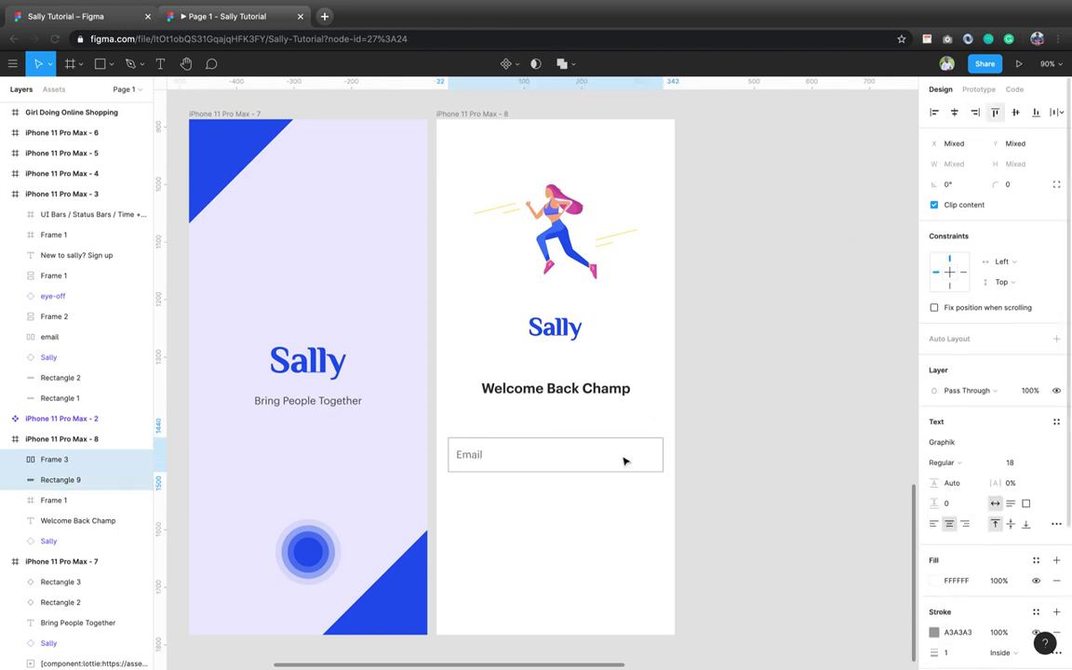
left_click(549, 504)
left_click(475, 454)
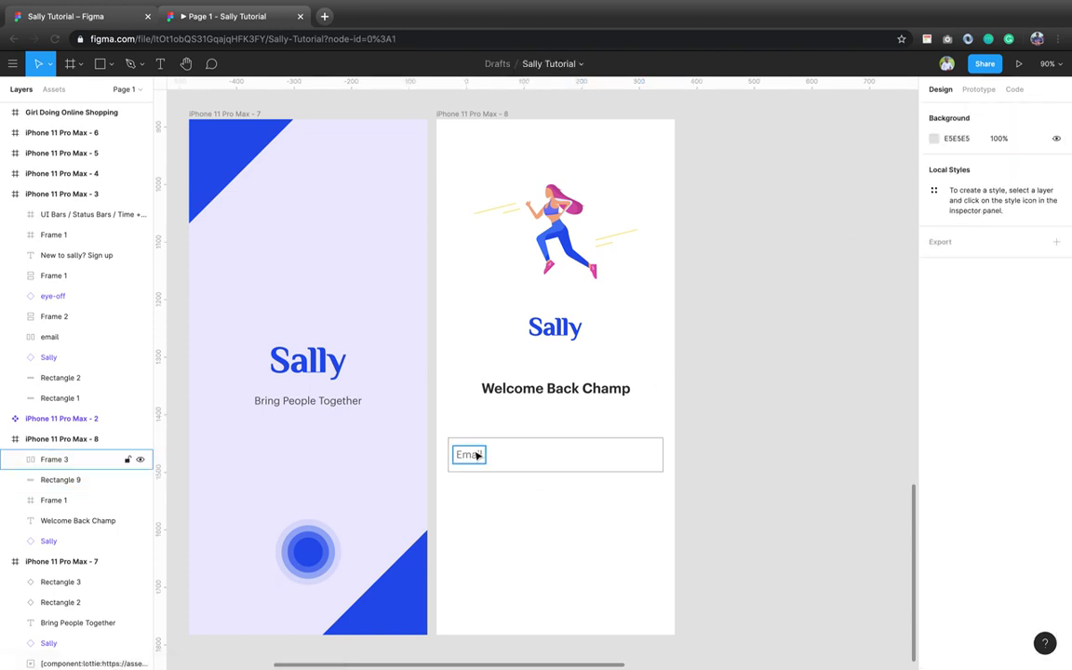
- Duplicate the Email field just below it and change the copy's placeholder to 'Password'
left_click(544, 456, "shift")
left_click_drag(546, 456, 542, 501)
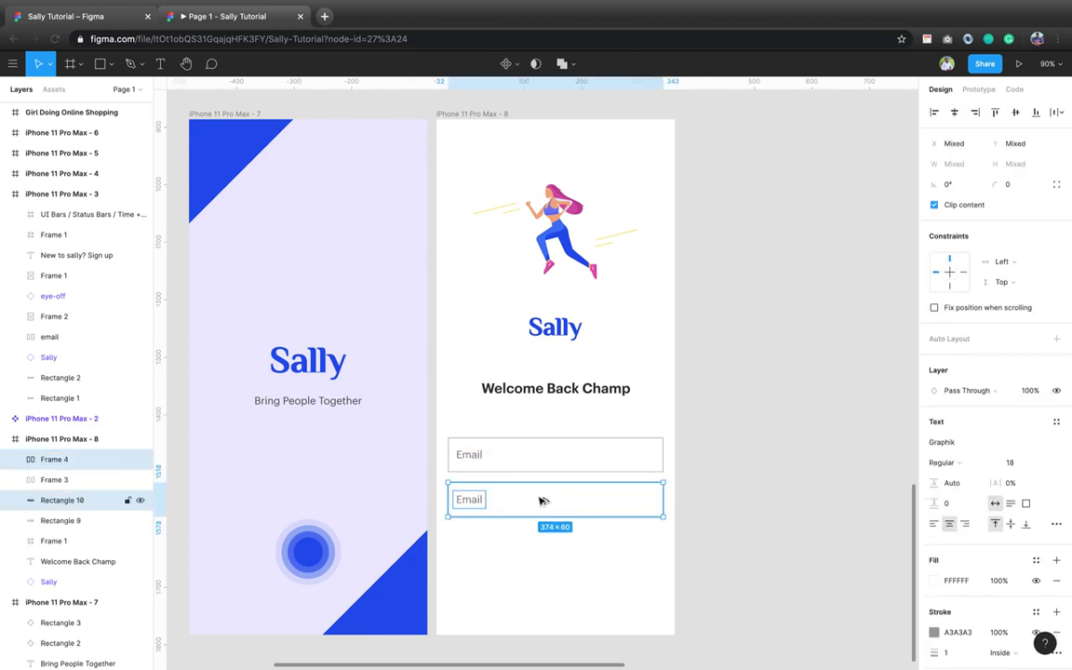
left_click(476, 508)
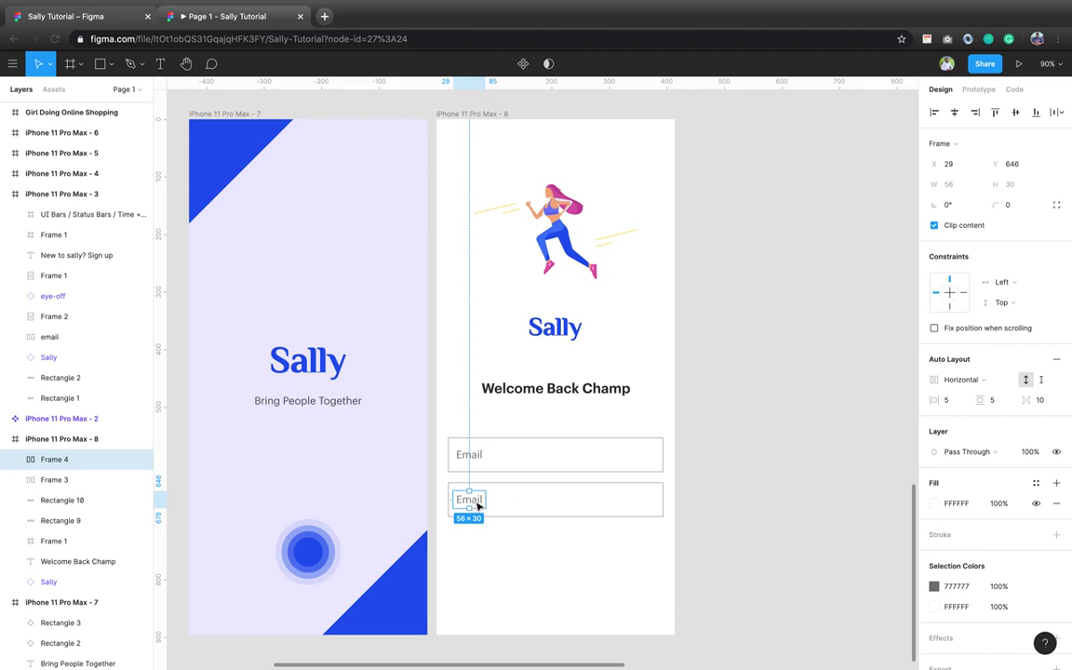
double_click(477, 507)
double_click(476, 501)
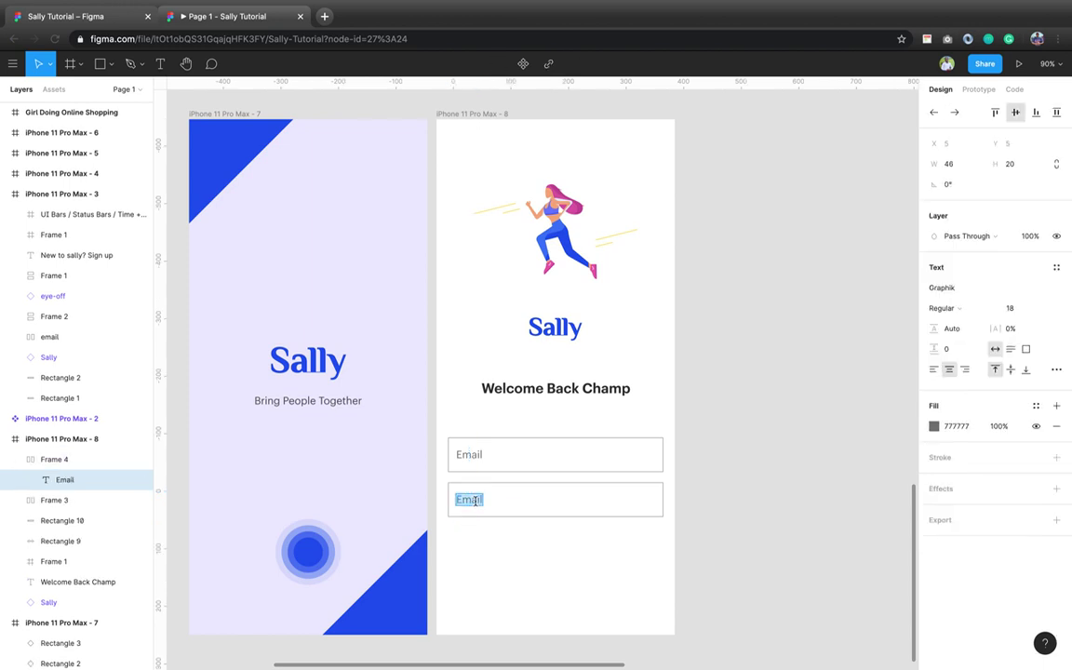
type("Password")
key("Escape")
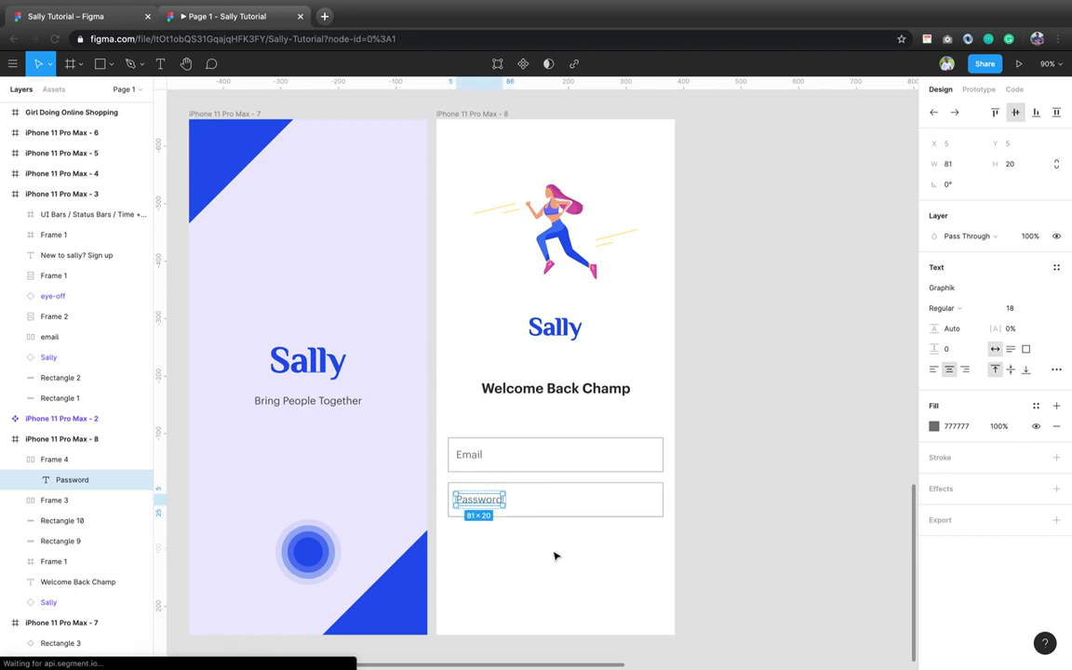
left_click(592, 520)
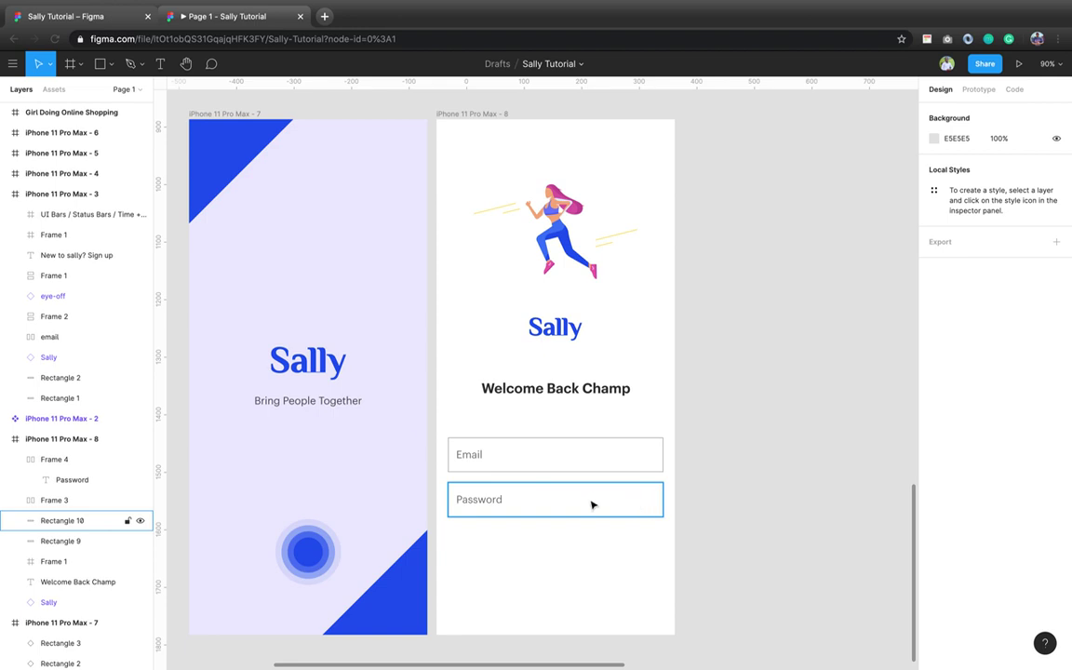
- Place a crossed-out eye icon from the assets at the Password field's right end
left_click(54, 89)
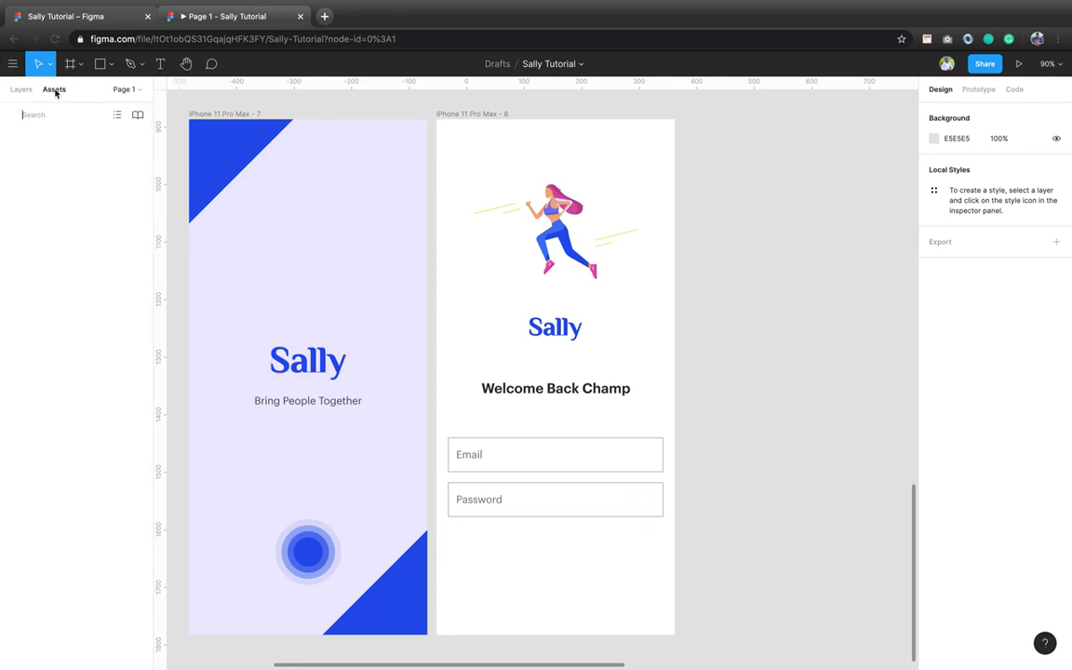
left_click(77, 115)
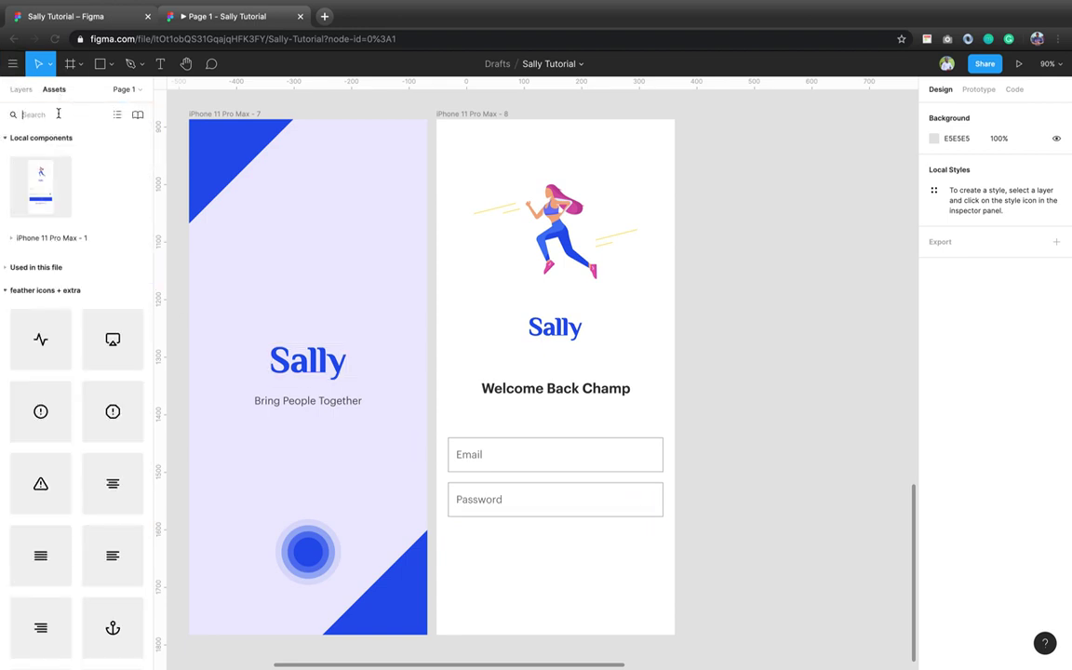
type("eye")
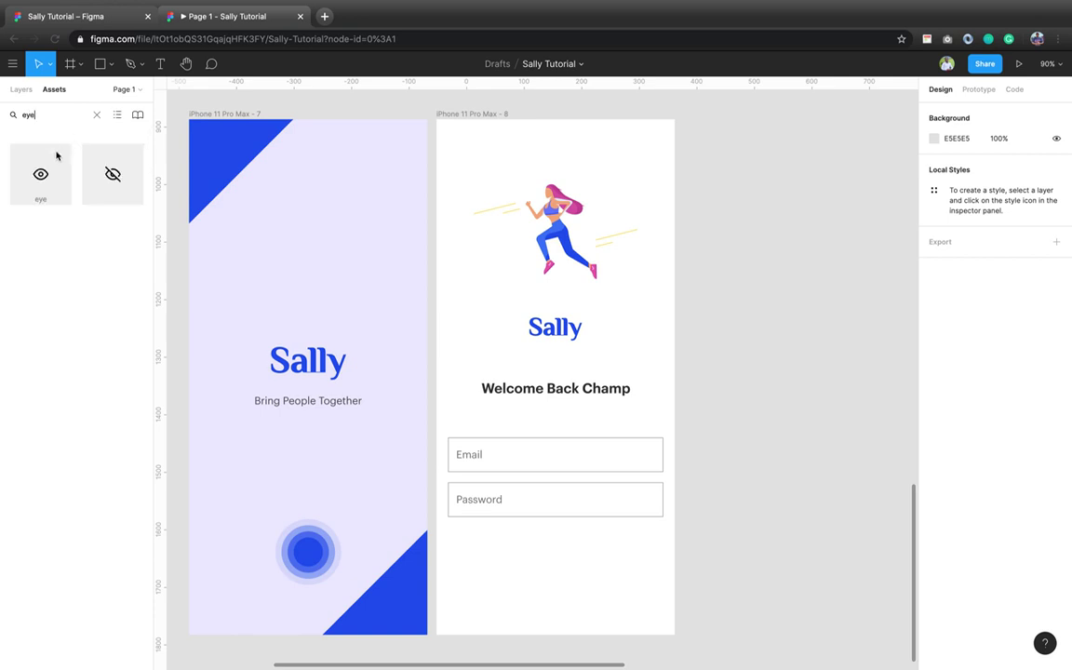
left_click_drag(444, 331, 616, 491)
key("Delete")
mouse_move(113, 174)
left_mouse_down()
mouse_move(610, 475)
mouse_move(630, 500)
left_mouse_up()
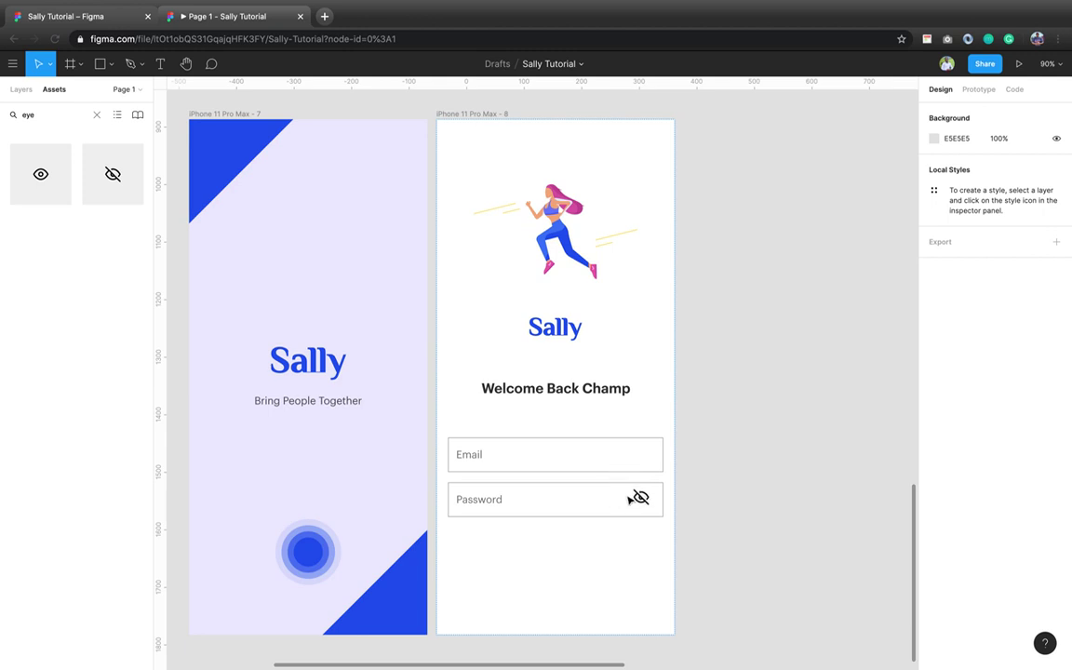
left_click_drag(630, 500, 631, 499)
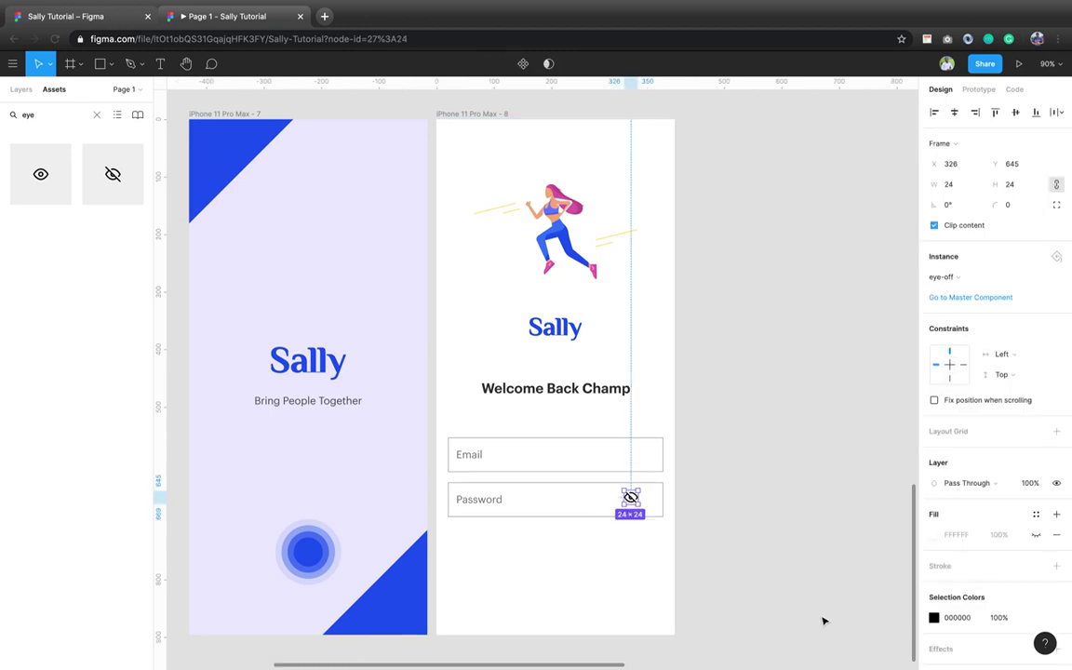
- Colour the eye icon grey 777777 and centre it vertically in the Password field
left_click(960, 615)
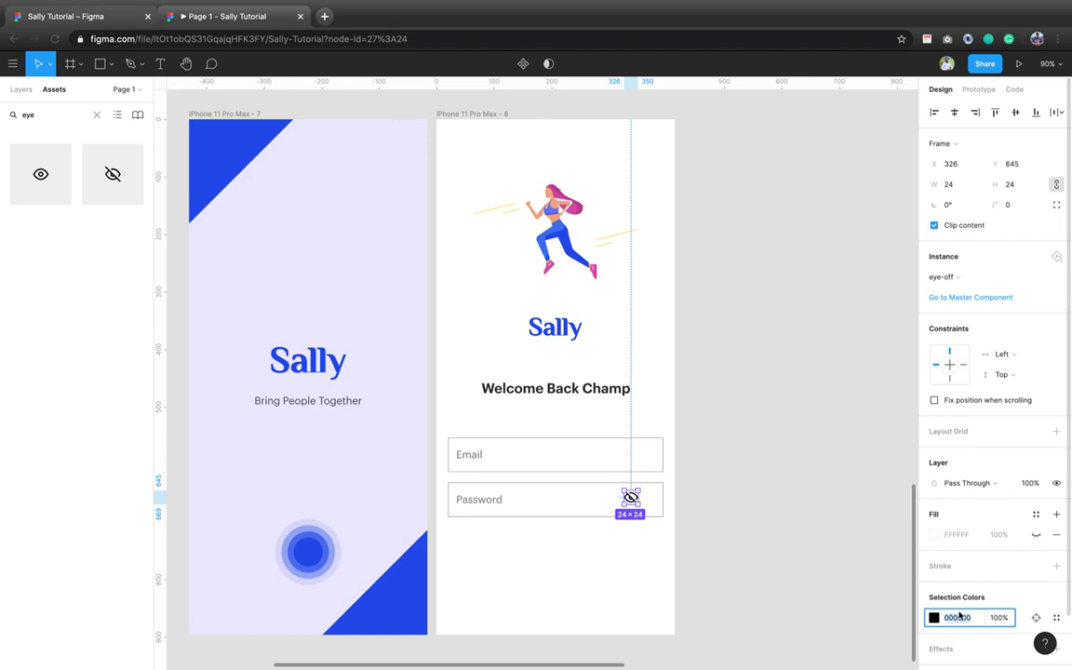
type("7777")
key("Return")
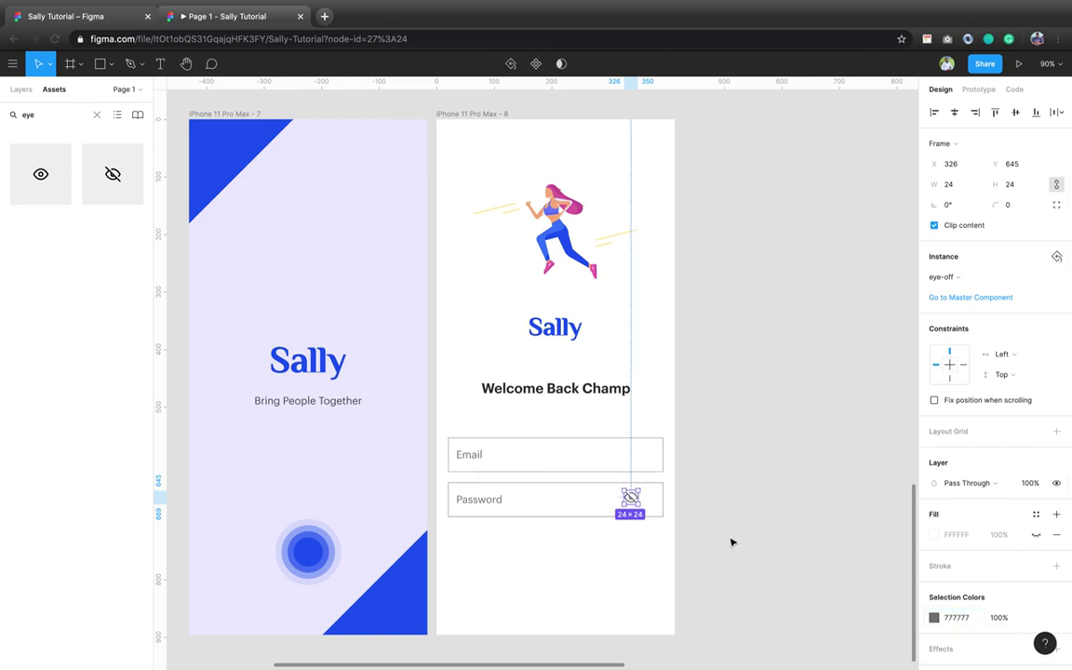
key("shift+Right")
key("shift+Right")
left_click(604, 510, "shift")
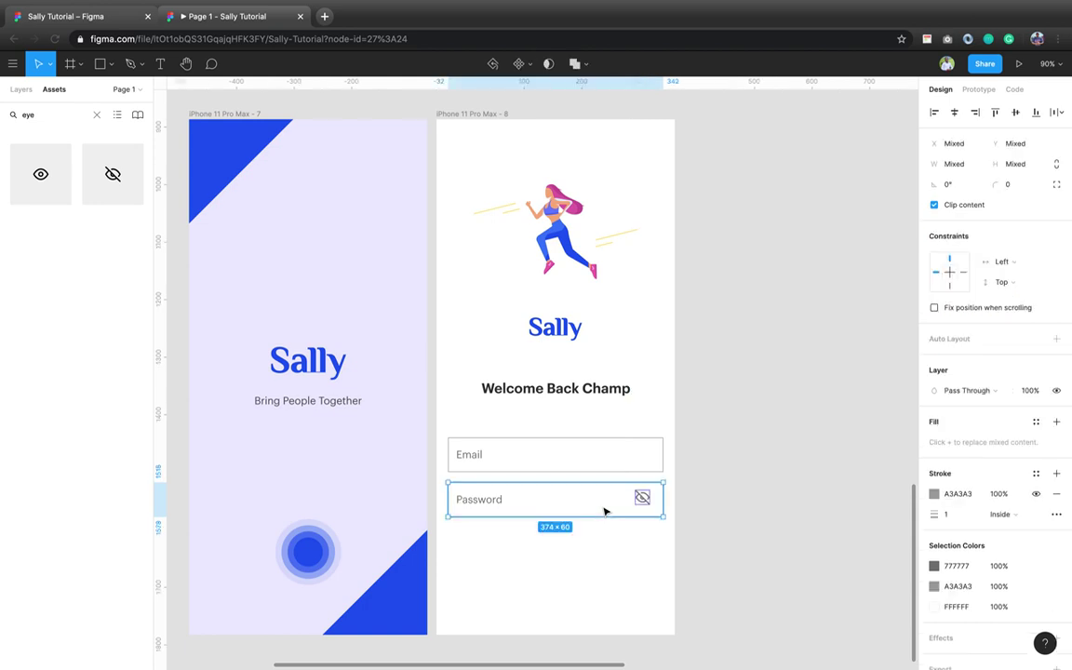
left_click(1015, 112)
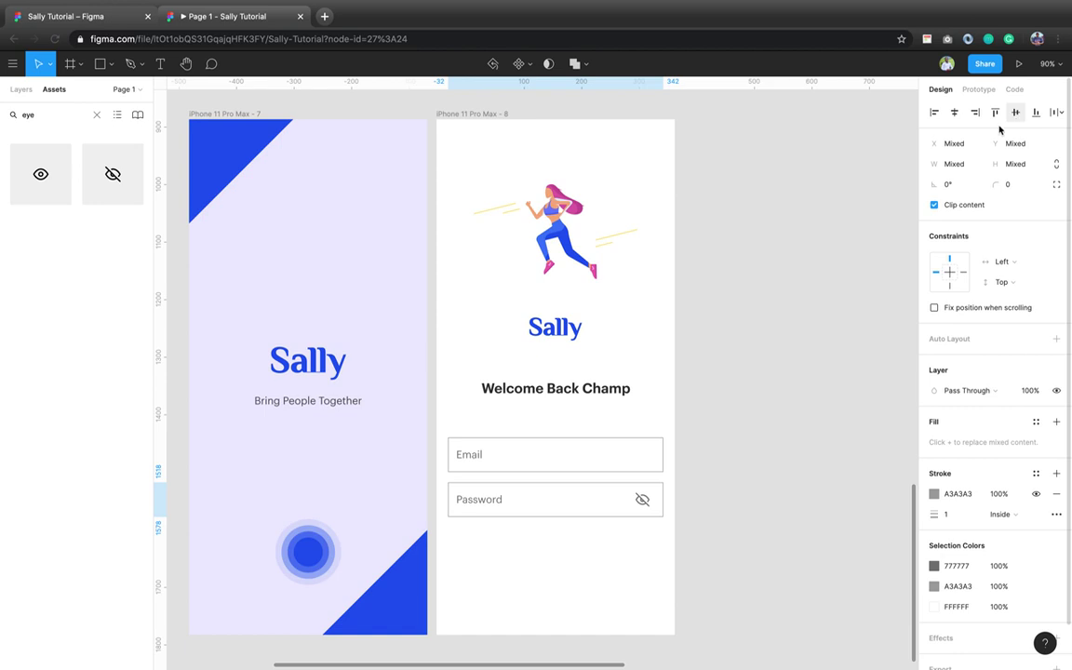
left_click(511, 593)
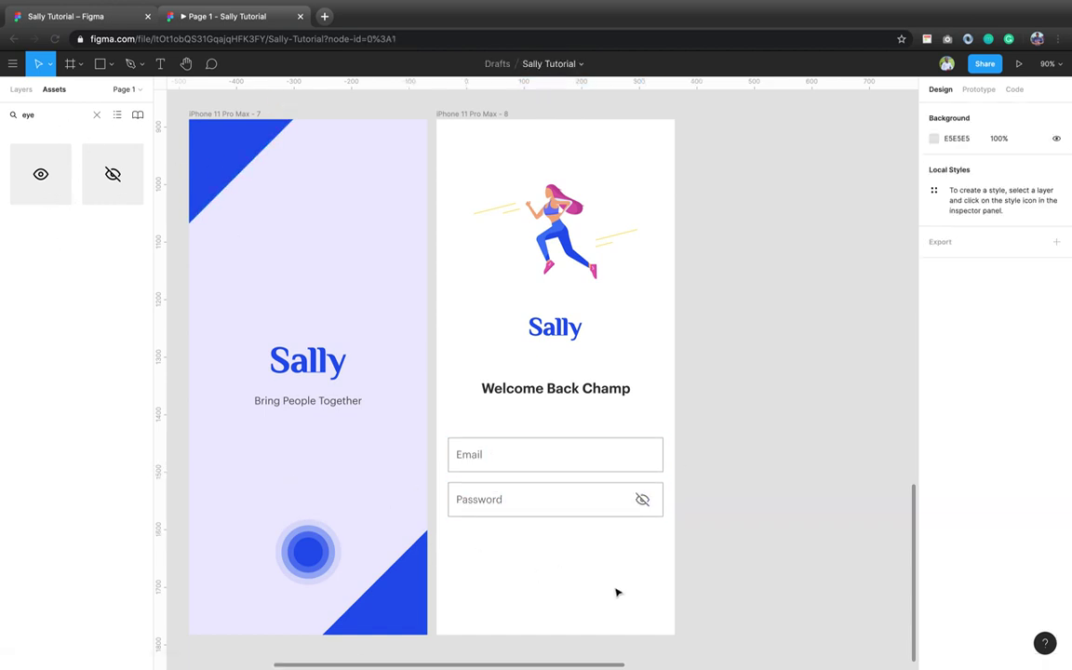
key("t")
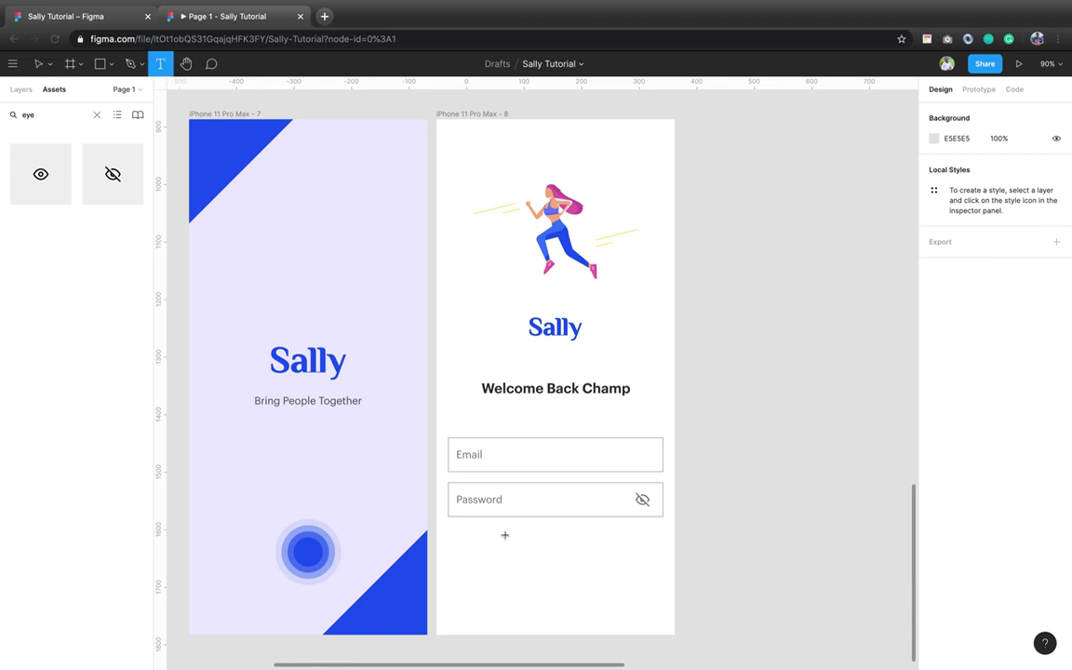
- Add a 'Login' text below the Password field and wrap it in auto layout
left_click(504, 535)
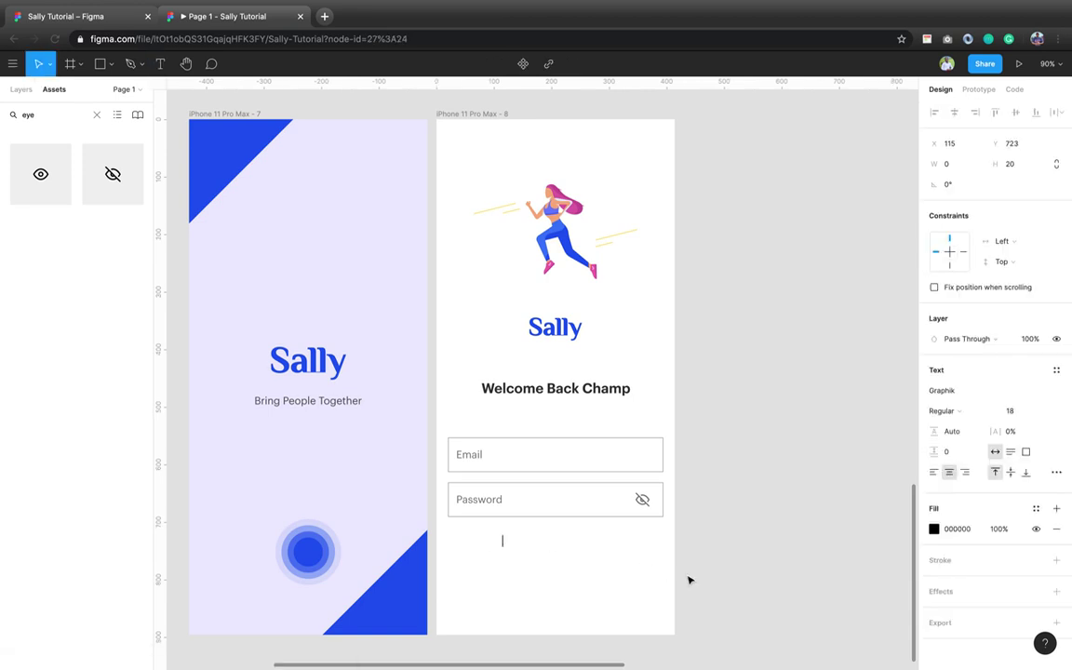
type("Log")
type("in")
key("Escape")
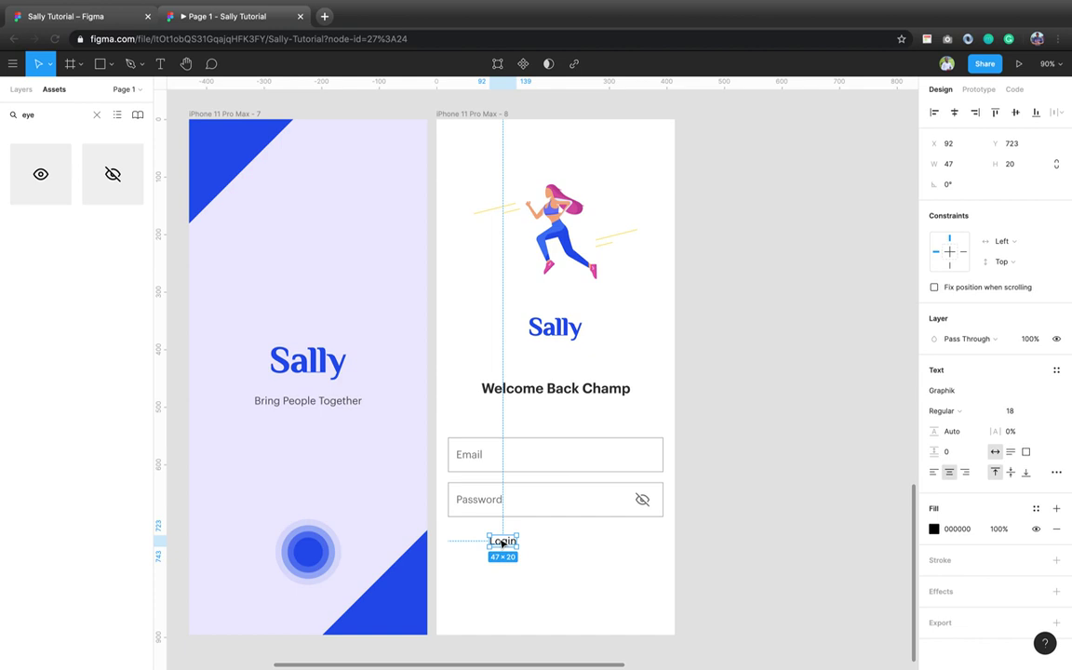
right_click(503, 542)
mouse_move(535, 542)
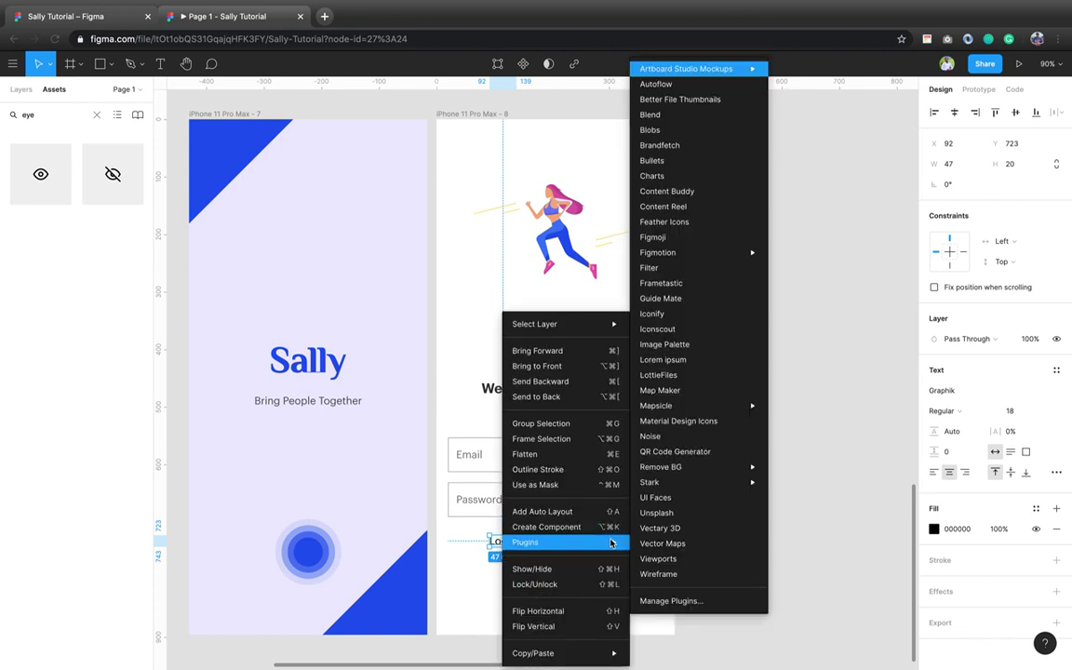
left_click(561, 513)
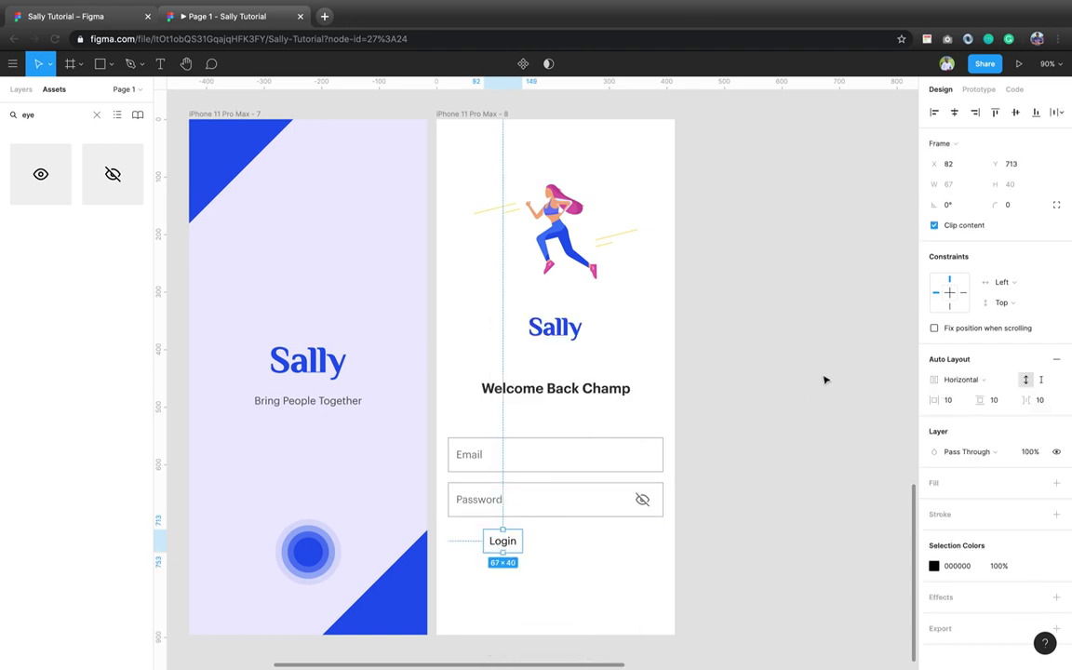
- Fill the Login frame blue 1E57F1 and make its text white FFFFFF
left_click(1056, 483)
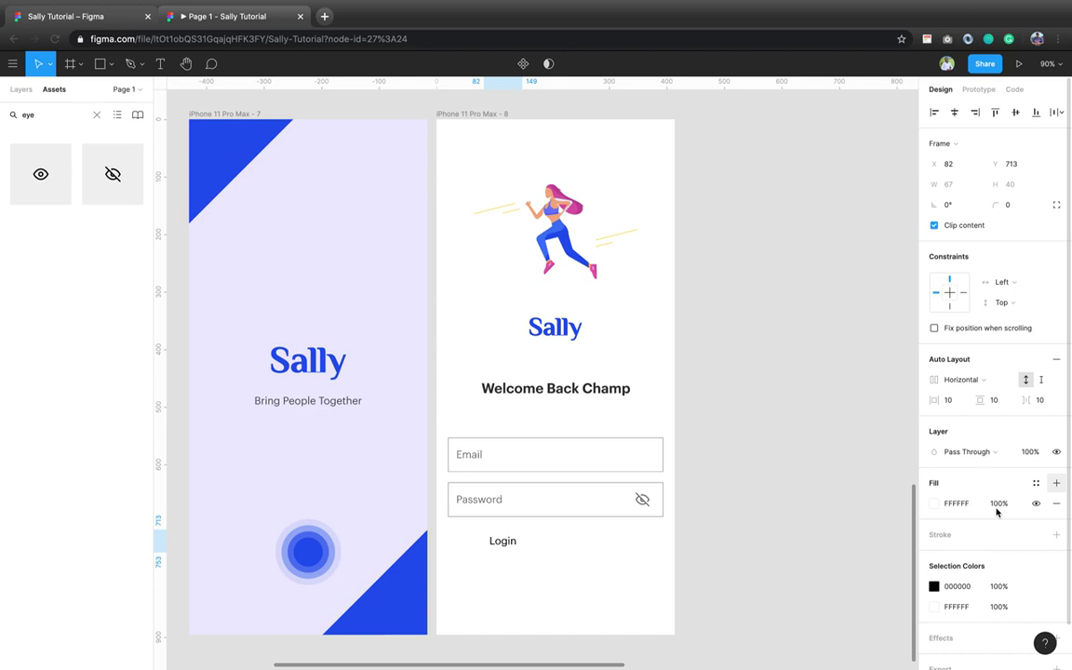
left_click(935, 504)
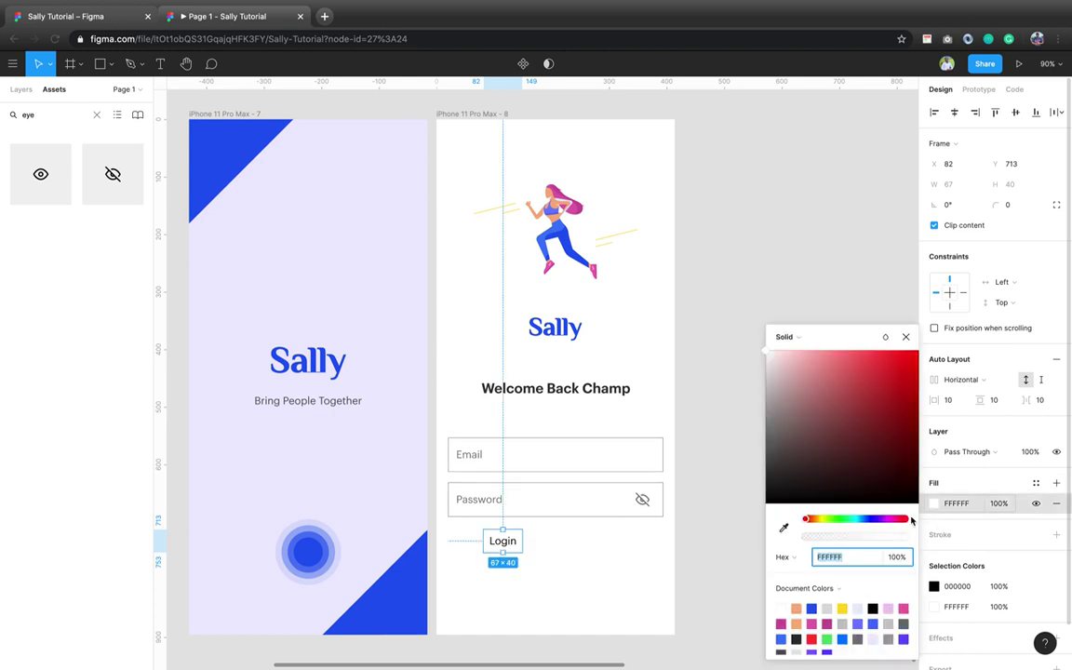
left_click(811, 608)
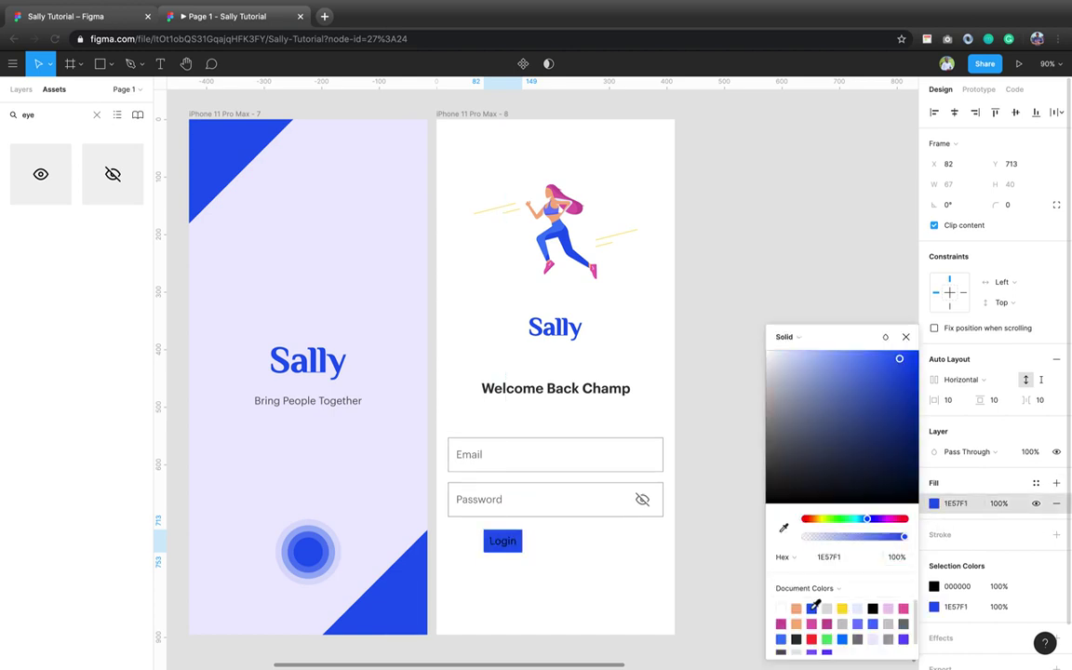
left_click(907, 335)
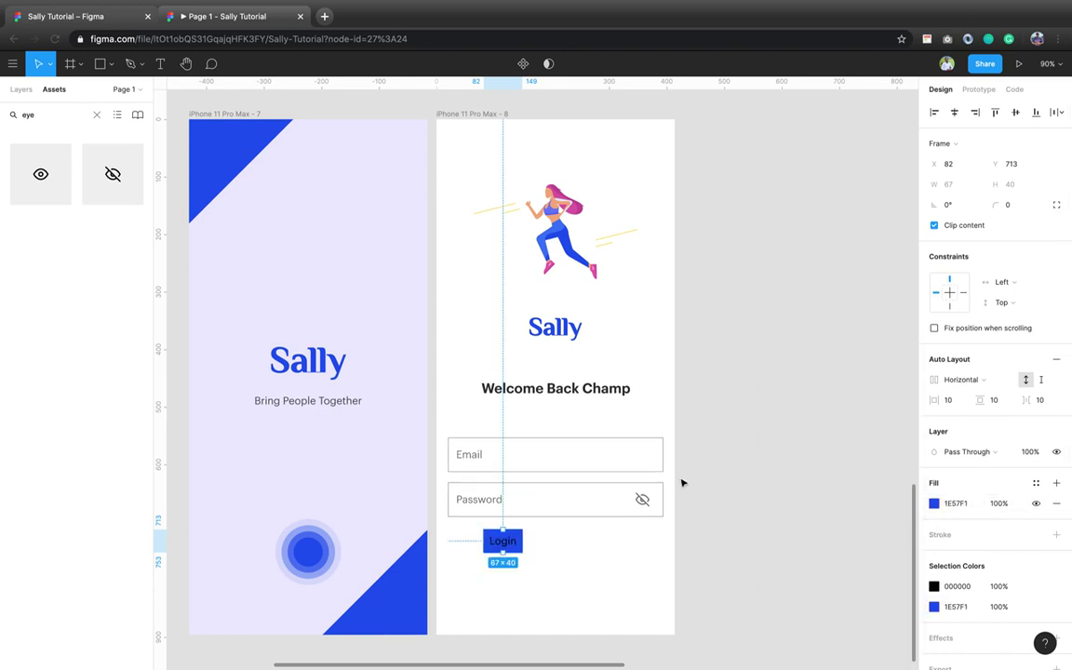
double_click(511, 548)
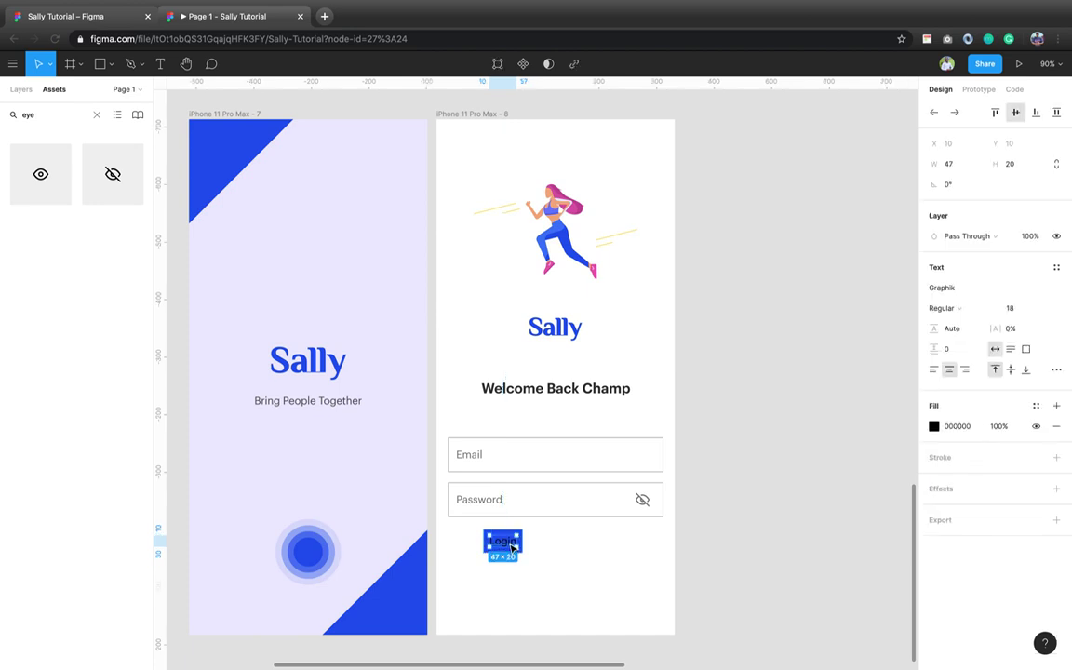
left_click(959, 426)
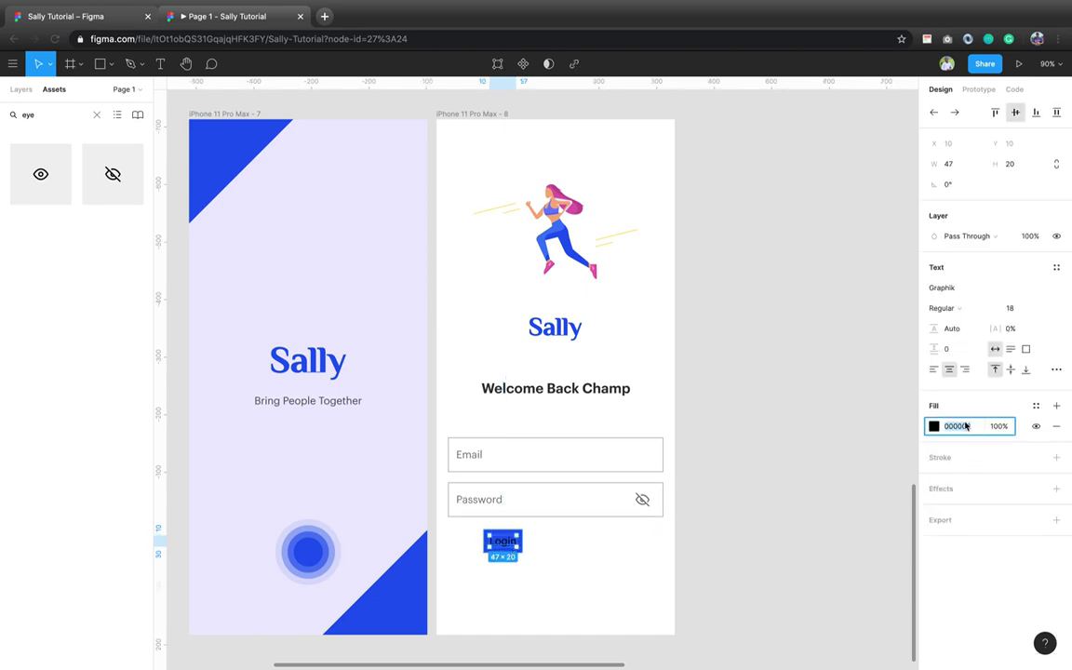
type("f")
key("Return")
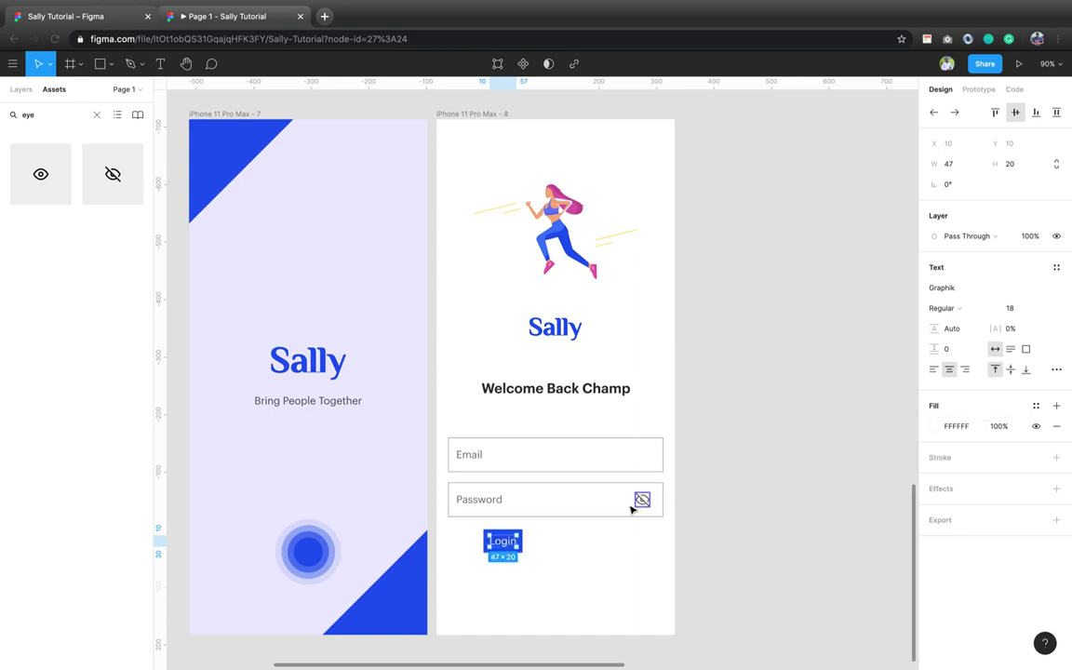
- Widen the Login button to the fields' 374 px width and centre it horizontally
left_click(547, 546)
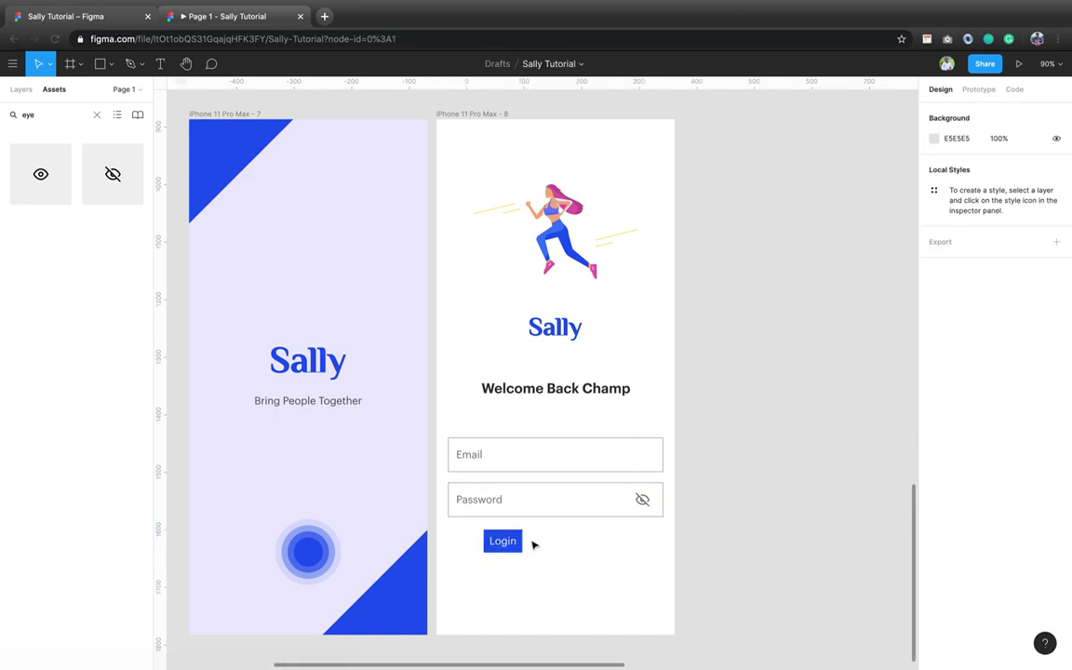
left_click(502, 541)
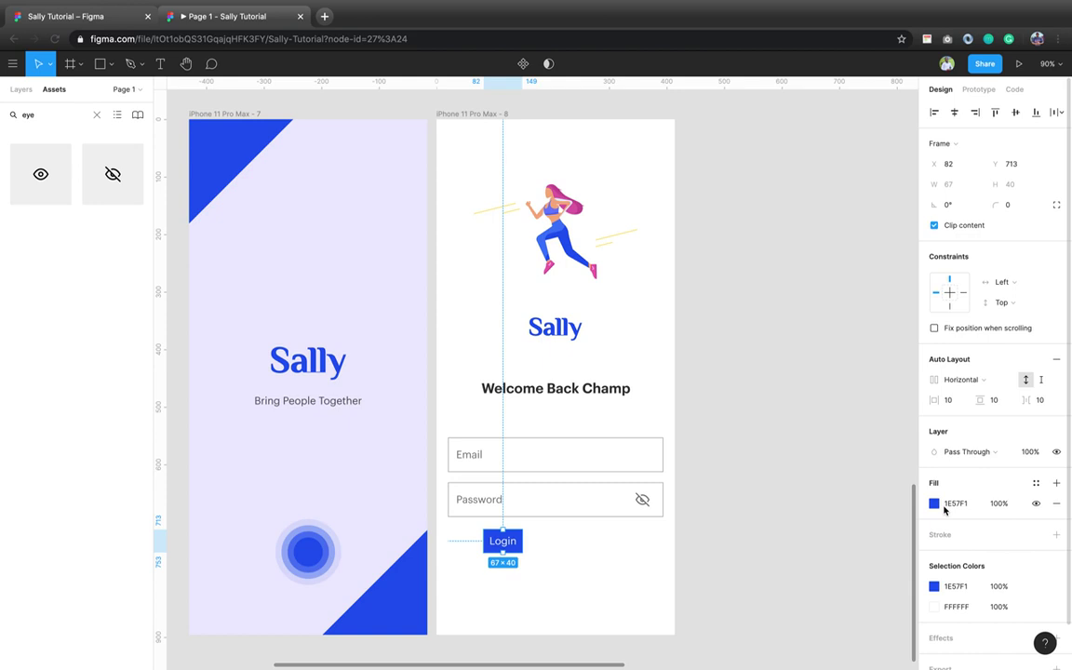
left_click(508, 440)
left_click(959, 169)
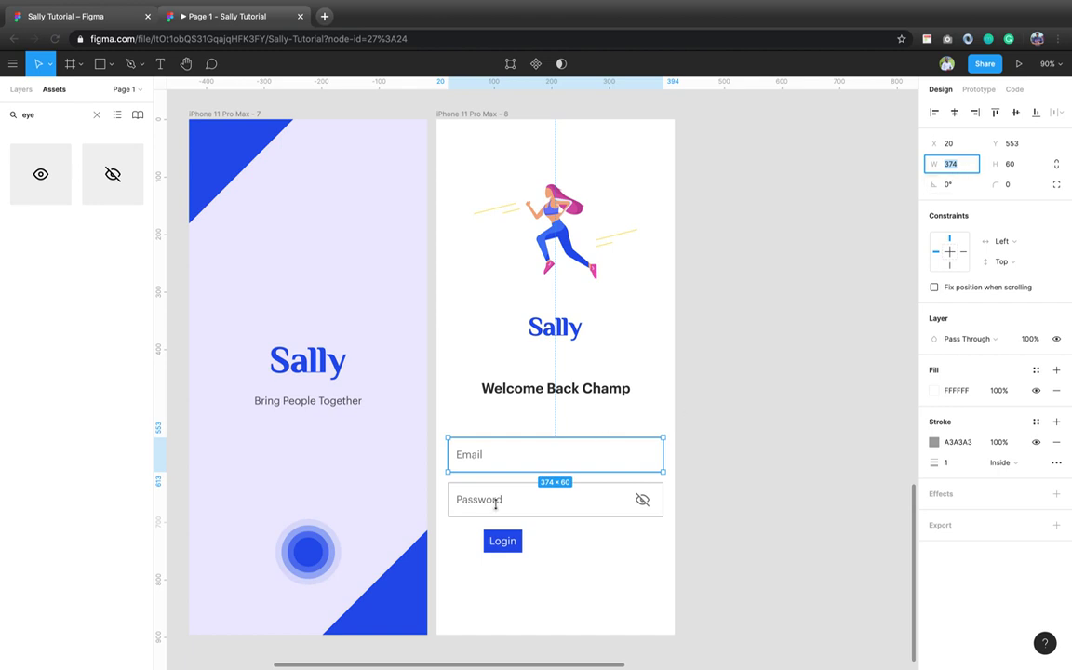
left_click(502, 542)
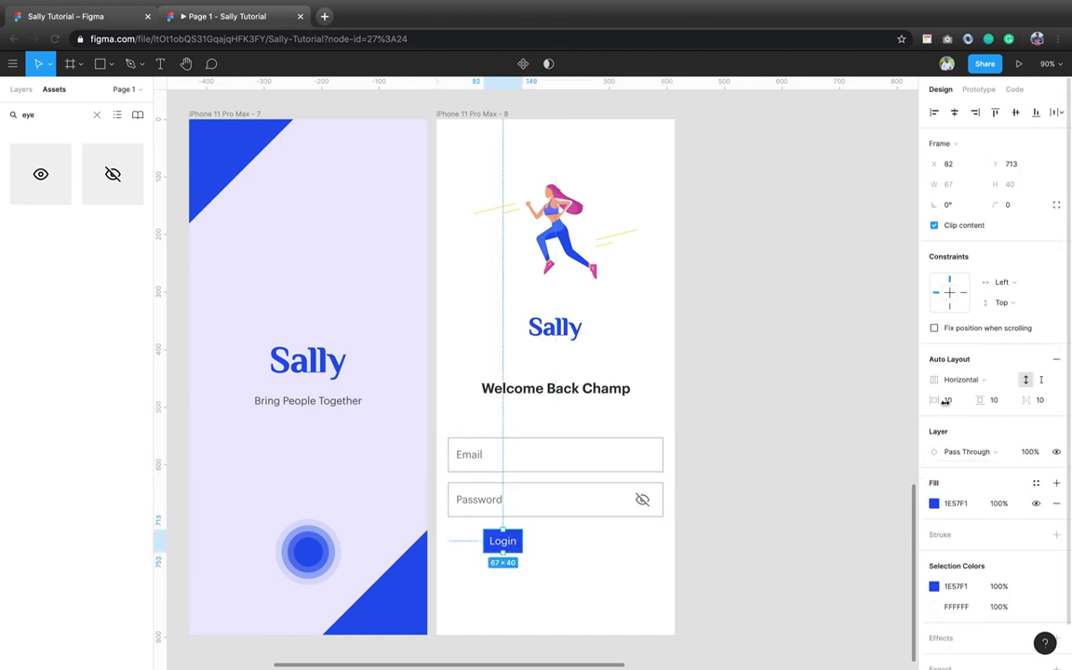
mouse_move(935, 400)
left_mouse_down()
mouse_move(5, 412)
mouse_move(58, 416)
left_mouse_up()
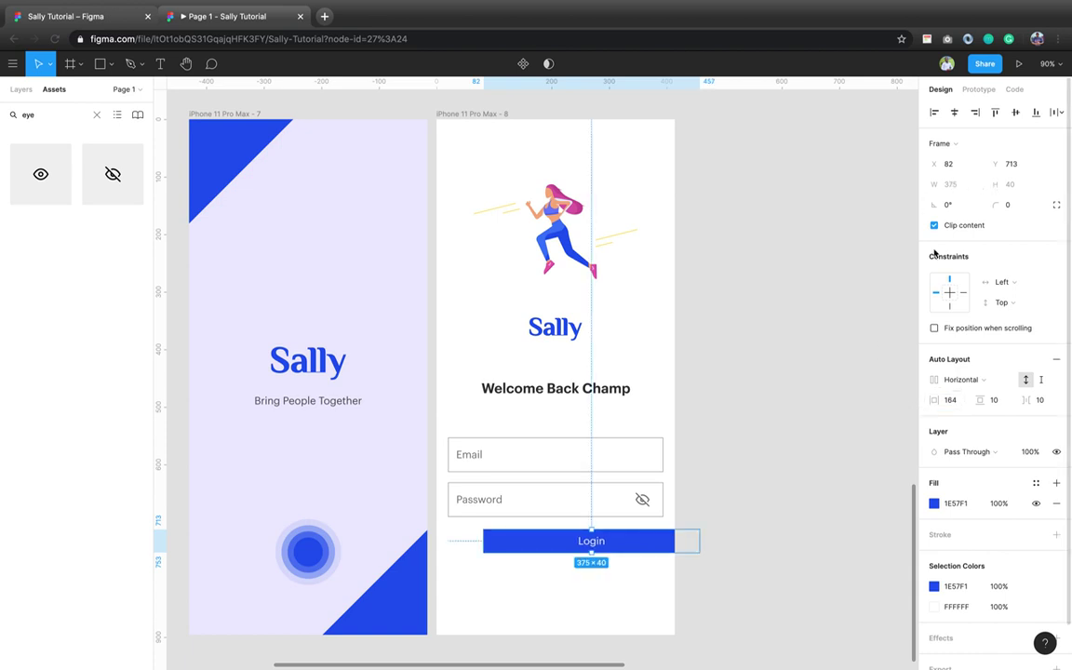
left_click(959, 404)
key("Right")
key("Return")
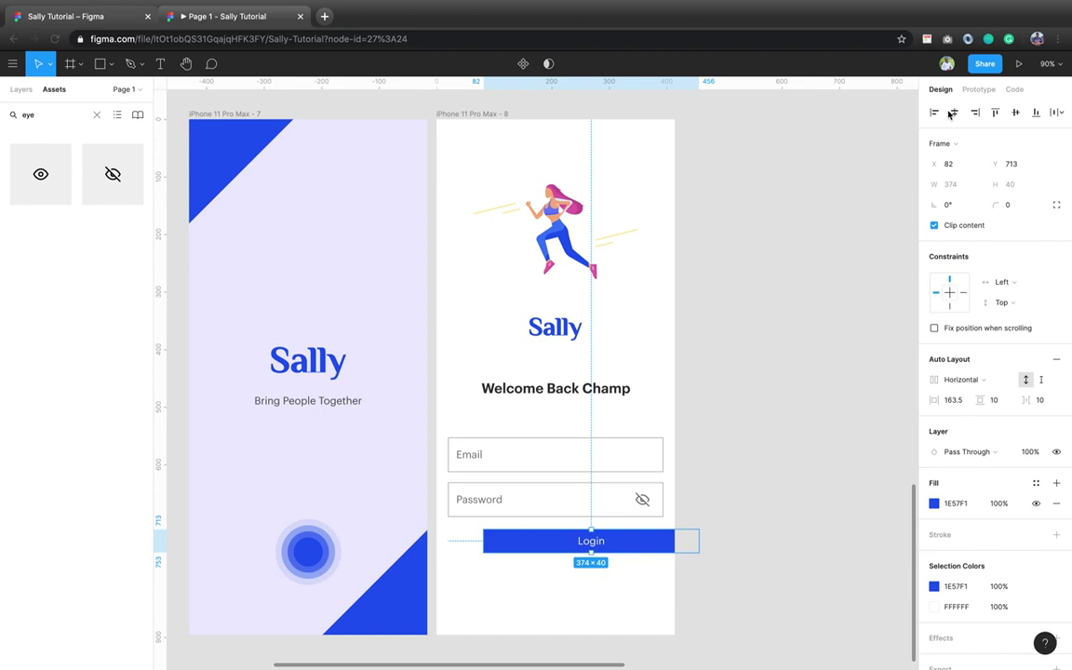
left_click(954, 112)
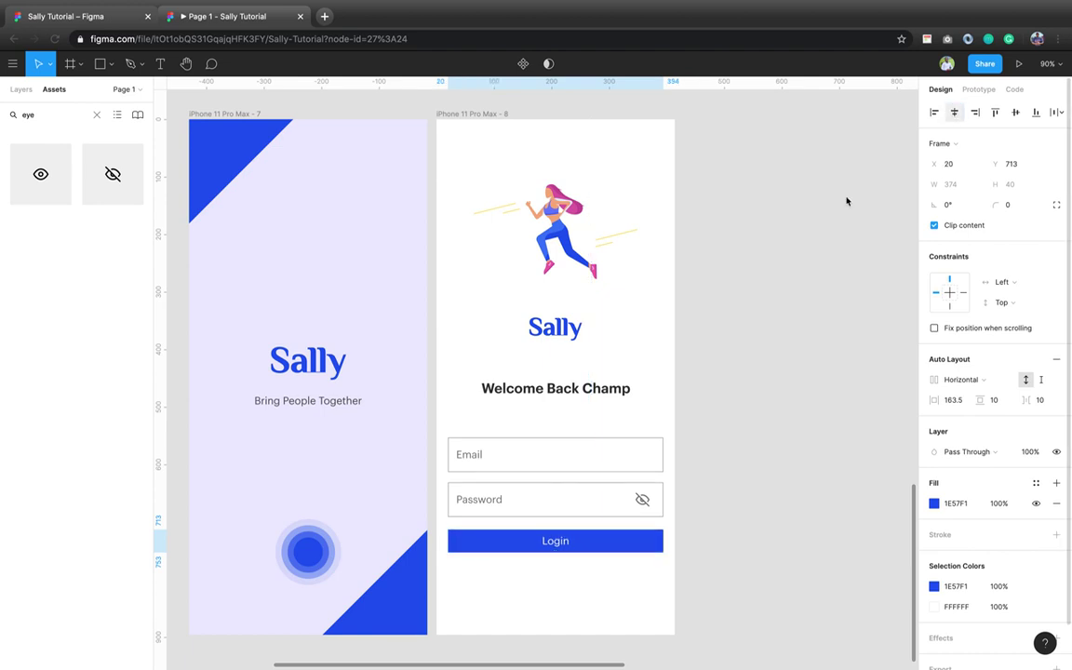
- Increase the Login button's vertical padding to 20, making it 60 px tall
left_click(536, 495)
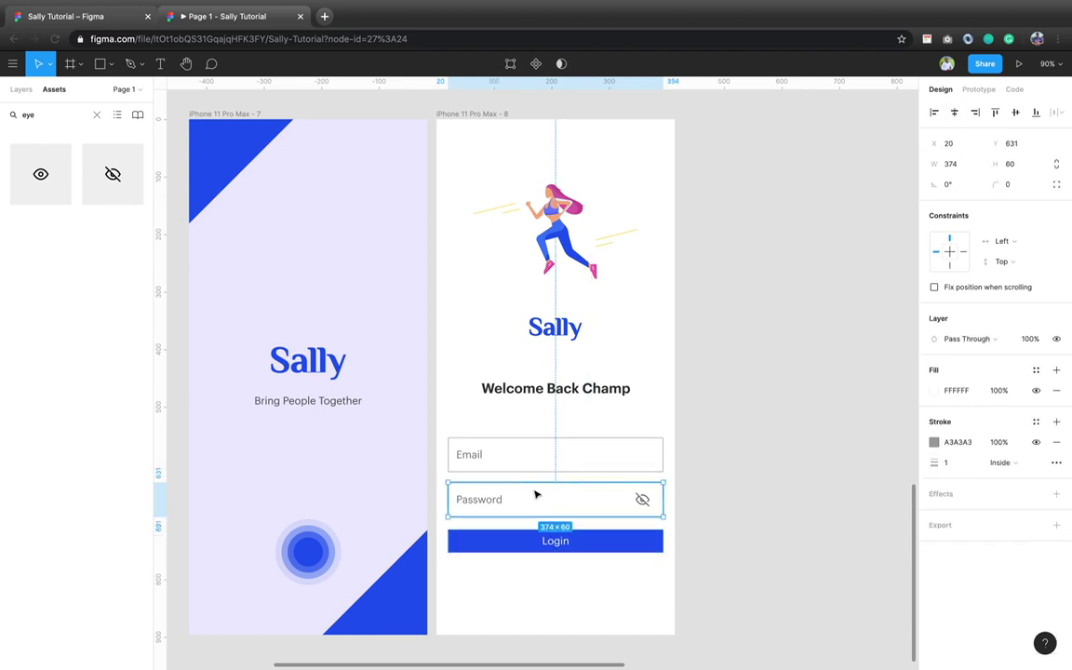
left_click(582, 549)
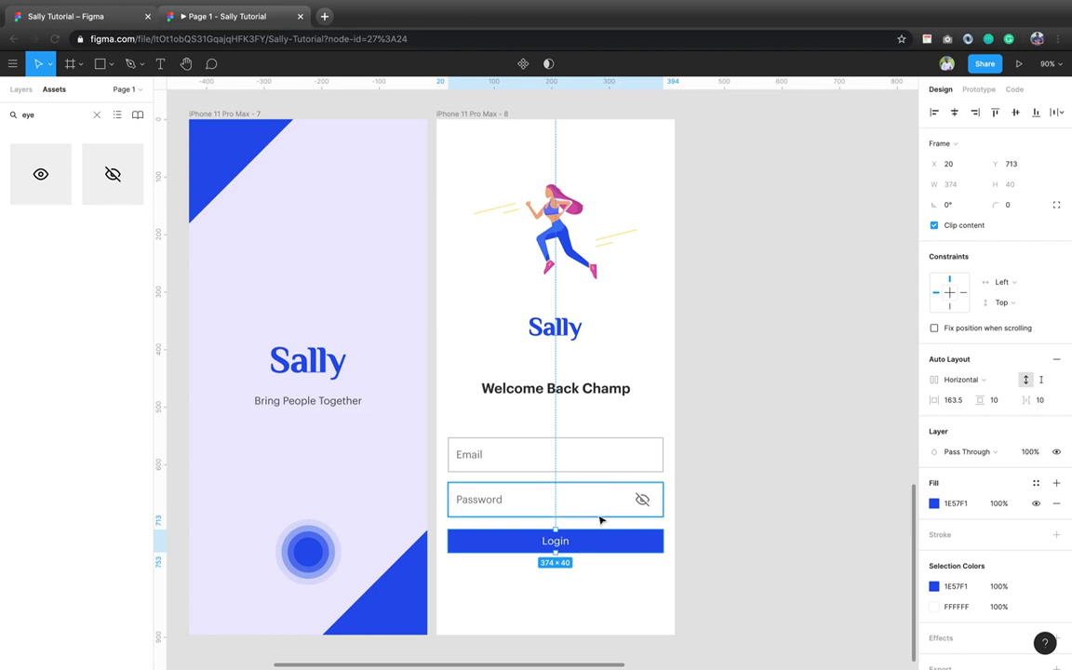
left_click(598, 511)
left_click(592, 549)
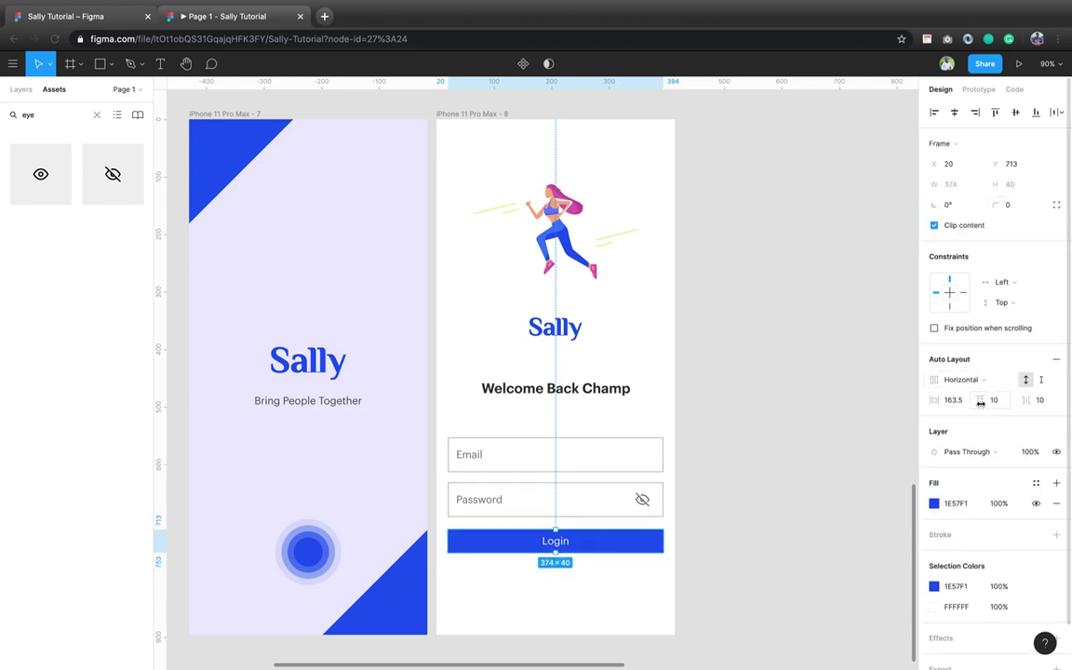
left_click_drag(980, 402, 995, 401)
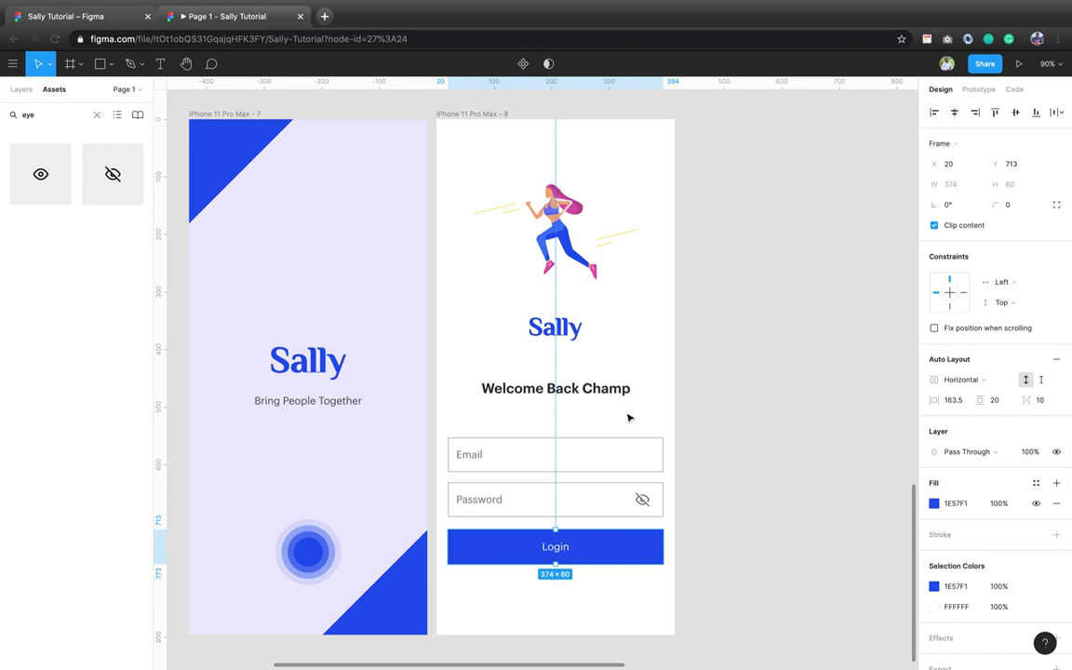
left_click(636, 615)
- Type 'New to sally? Signup' below Login and colour the word Signup blue 1E57F1
key("t")
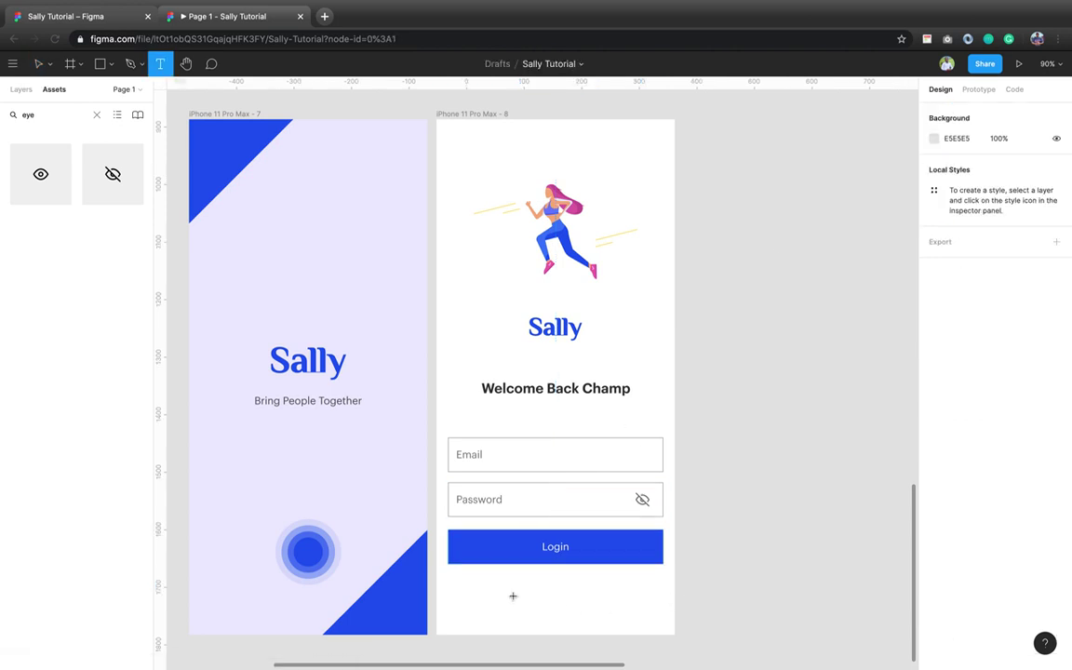
left_click(518, 581)
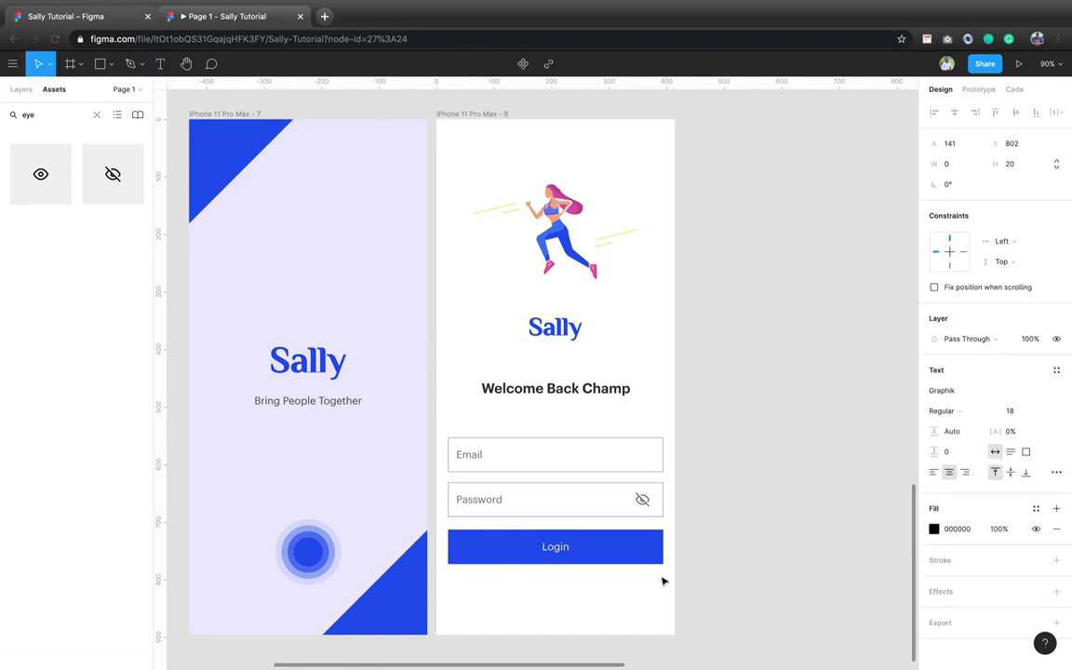
type("New")
type(" to sa")
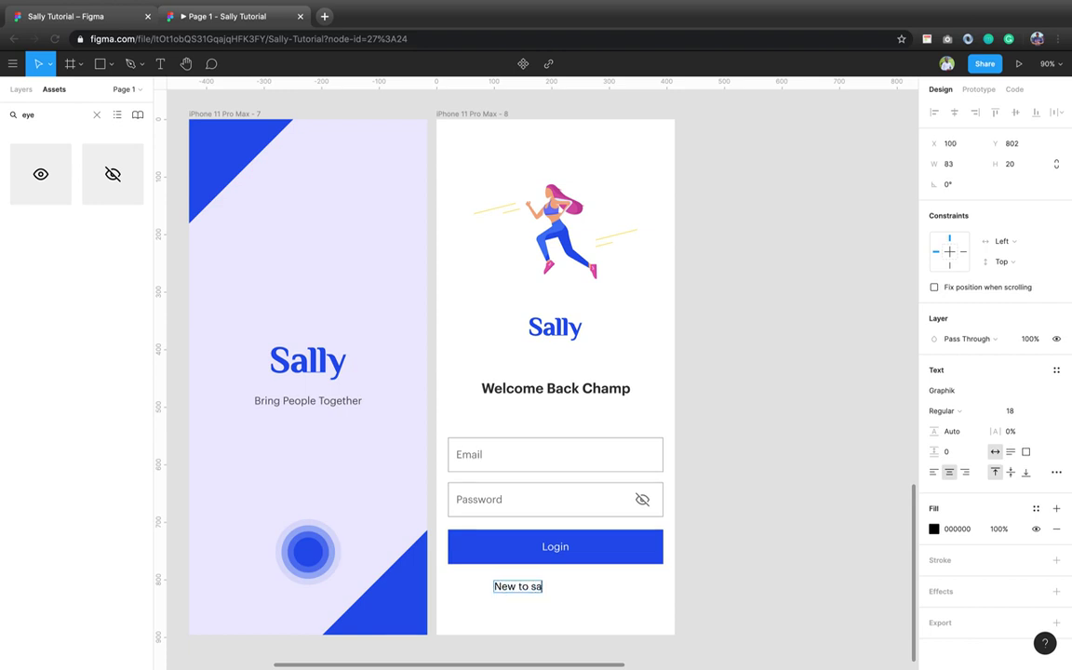
type("lly?")
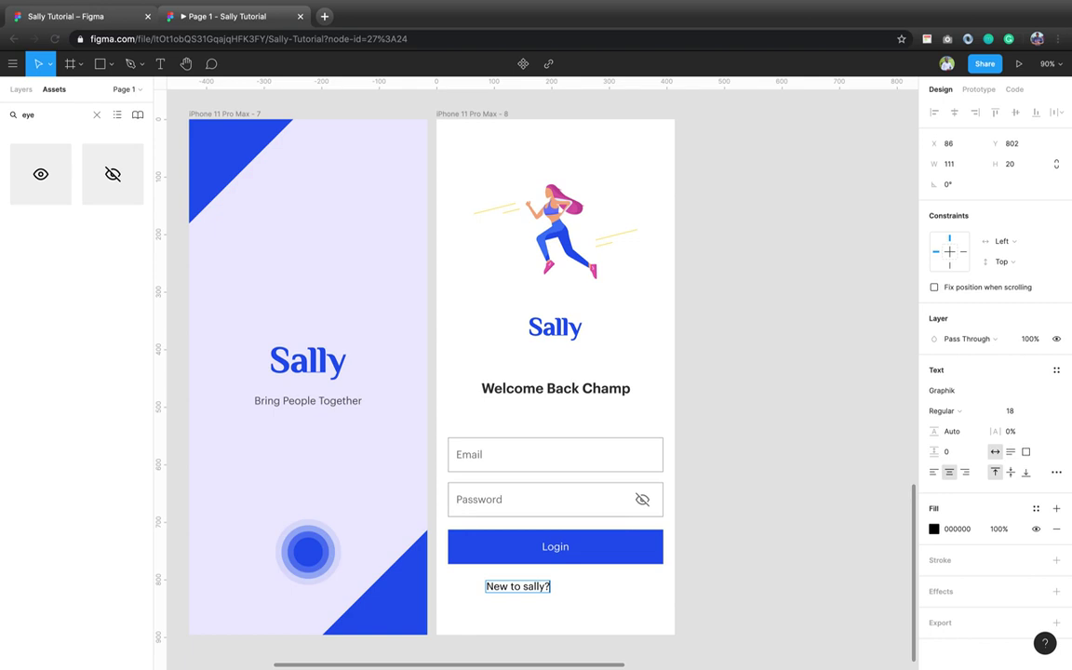
type(" Sig")
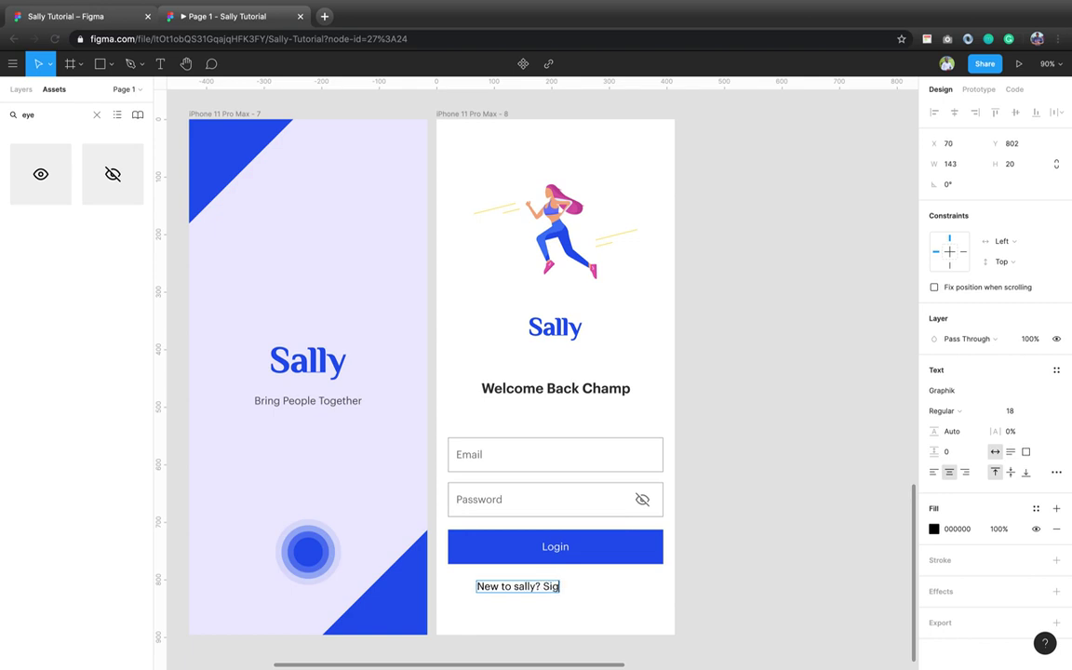
type("nup")
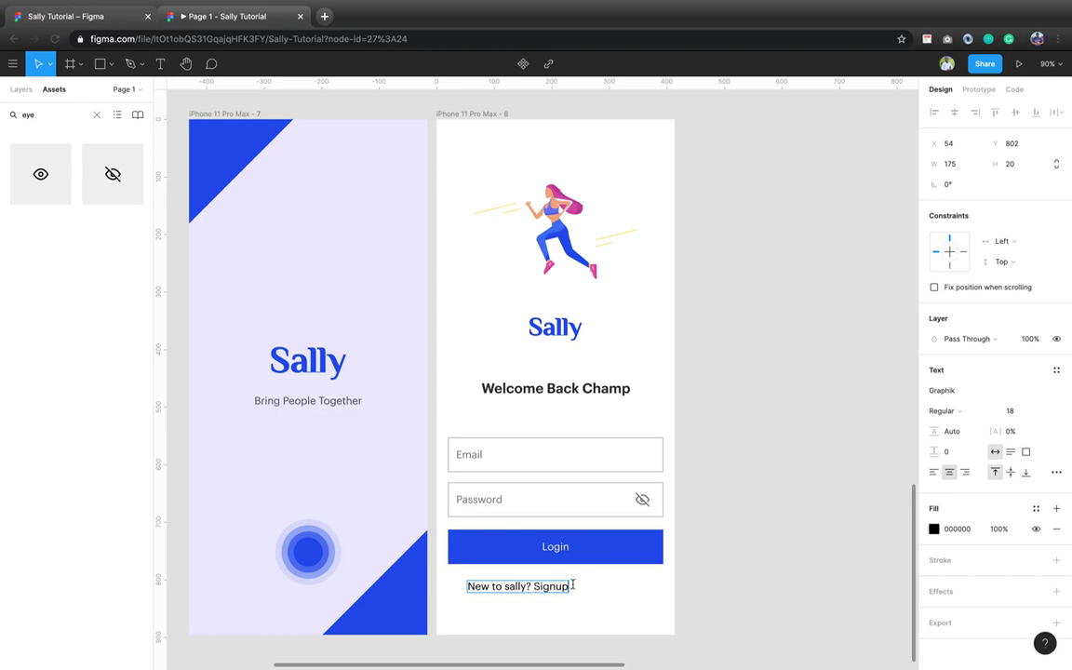
left_click_drag(534, 587, 580, 586)
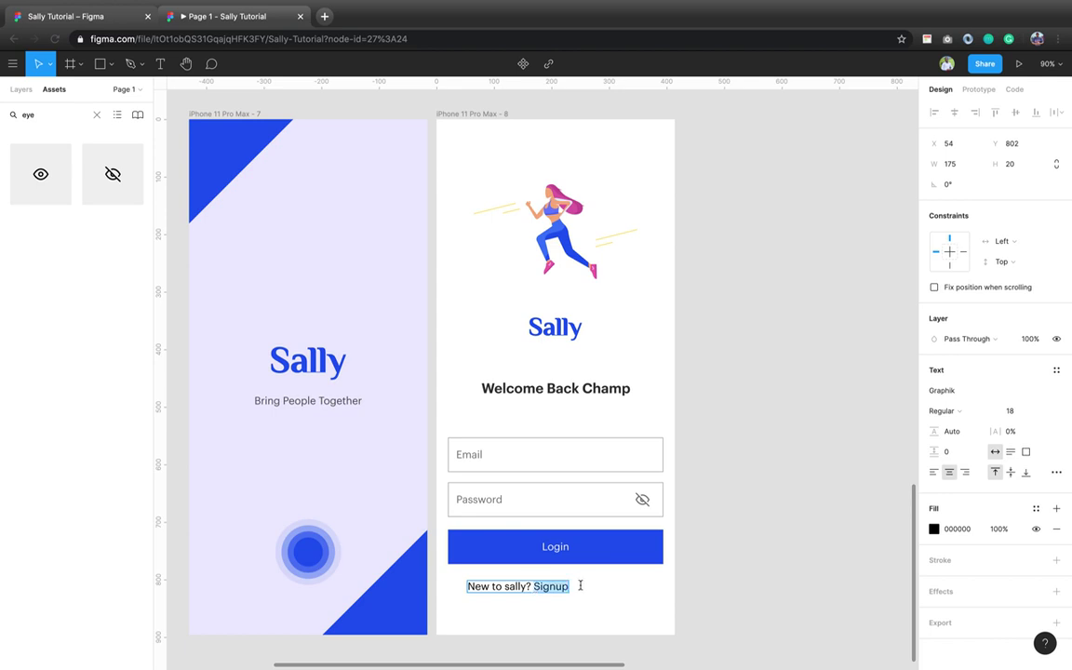
left_click(934, 529)
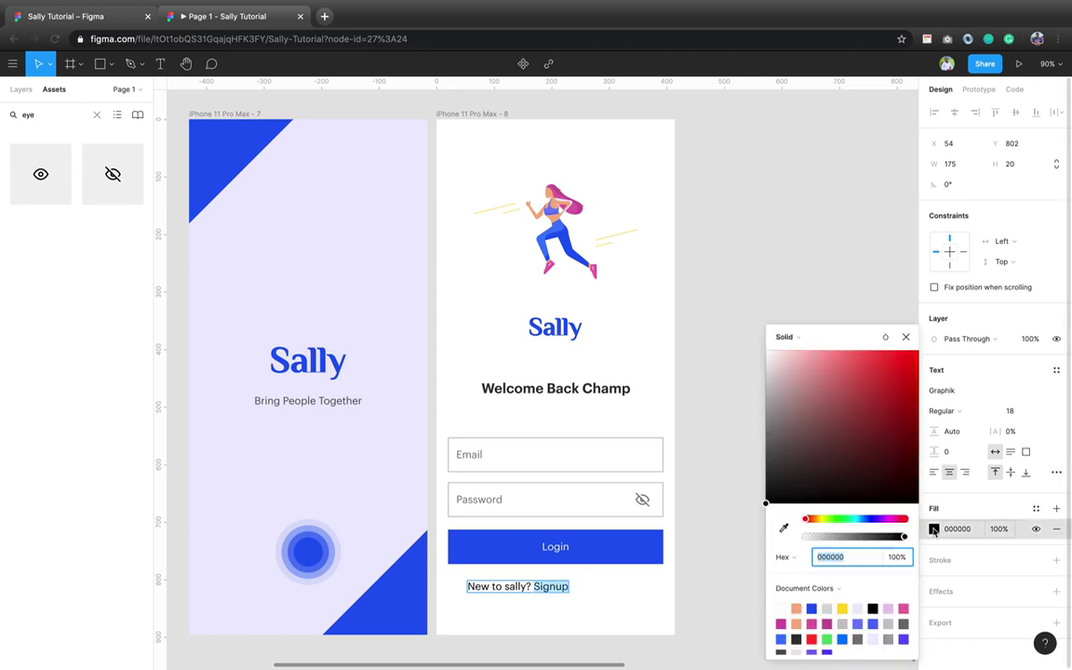
left_click(812, 609)
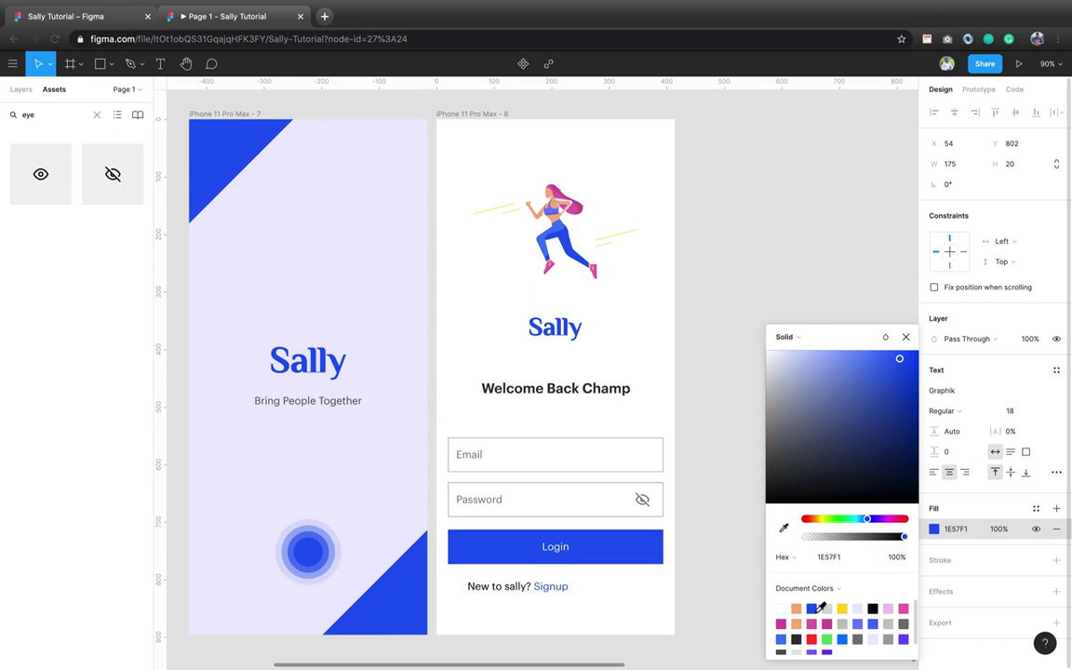
left_click(906, 337)
- Centre the sign-up line horizontally and nudge it up slightly
key("Escape")
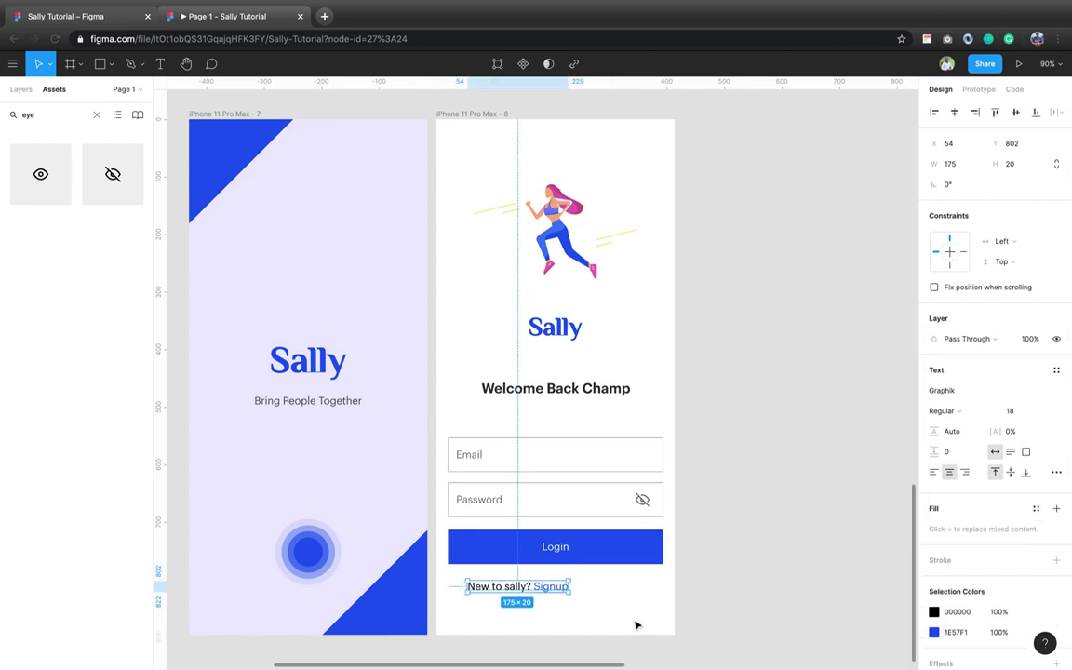
left_click(955, 113)
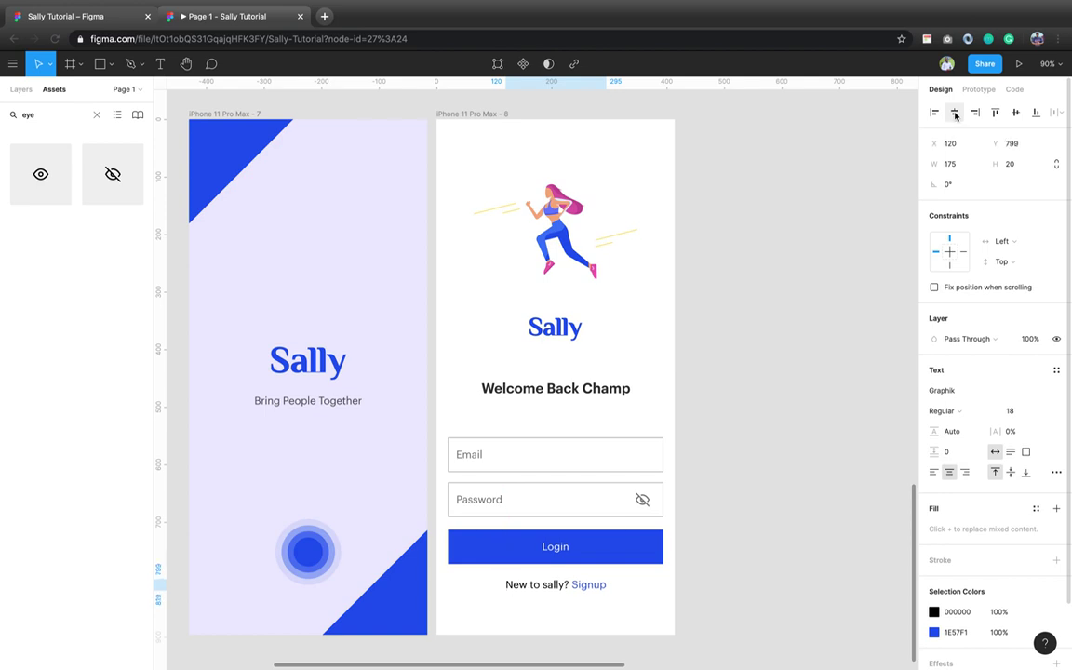
key("Up")
key("Up")
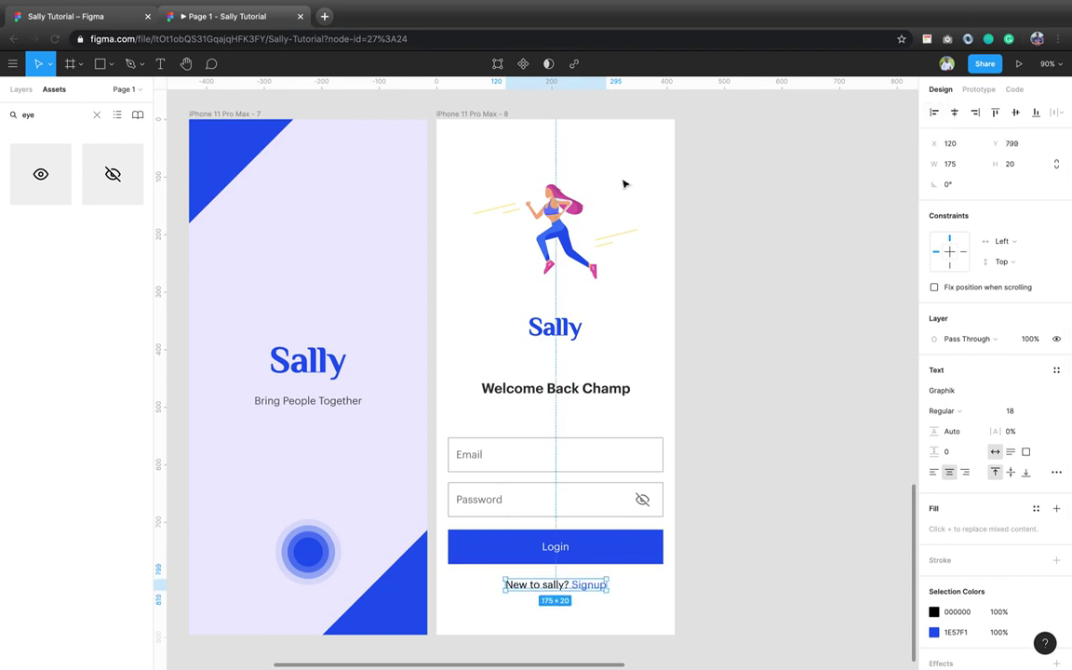
left_click(713, 311)
scroll(714, 313, "down", 3)
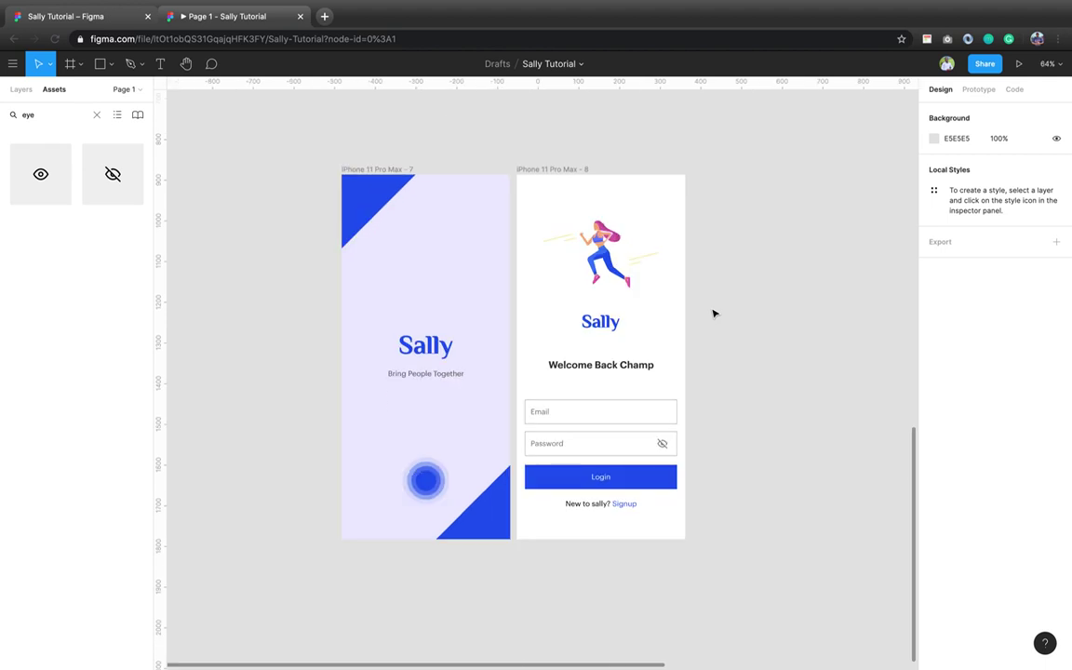
scroll(714, 314, "right", 1)
scroll(614, 252, "up", 3)
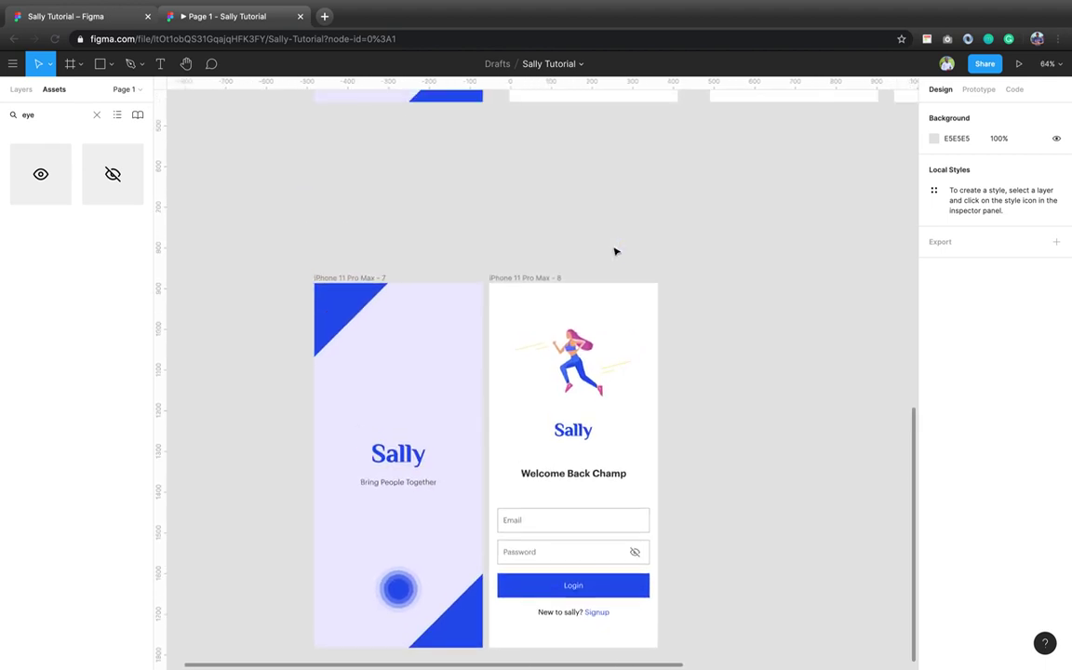
scroll(614, 251, "up", 3)
scroll(614, 250, "up", 3)
scroll(614, 250, "up", 4)
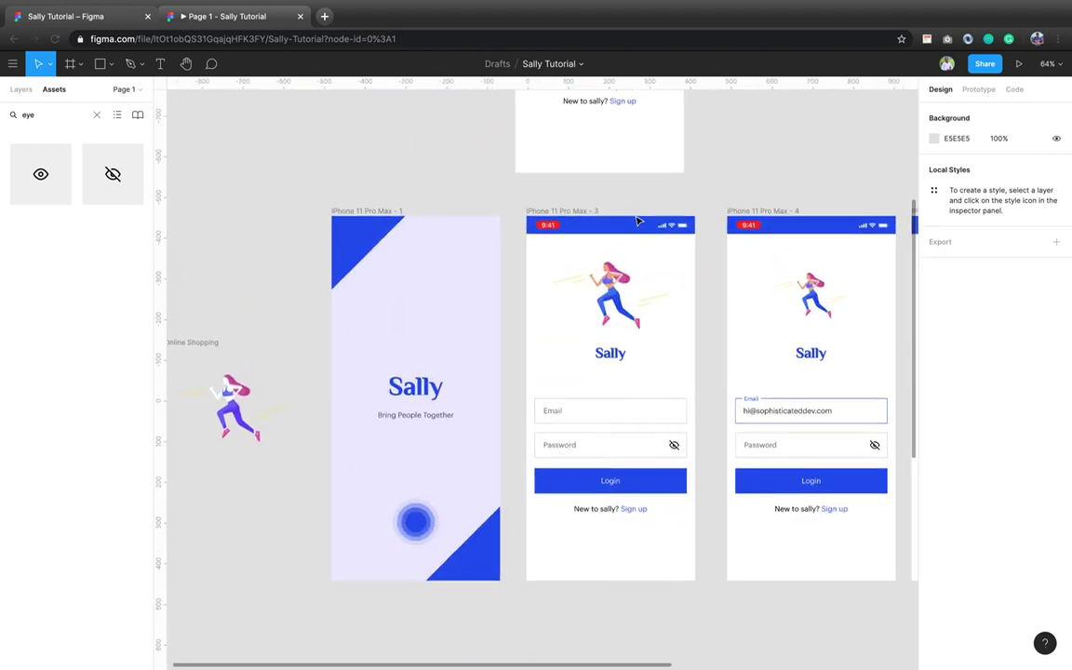
- Copy the blue 9:41 status bar from login frame 3 into iPhone 11 Pro Max - 8
left_click(633, 220)
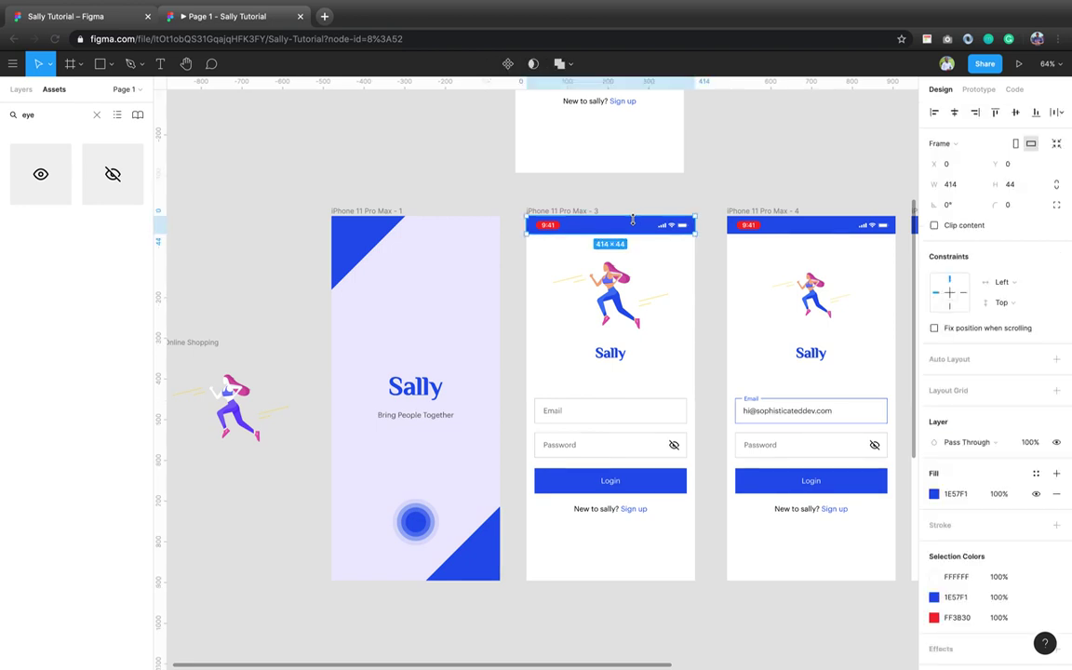
scroll(632, 221, "down", 2)
scroll(633, 222, "down", 6)
scroll(635, 224, "down", 3)
scroll(636, 224, "down", 1)
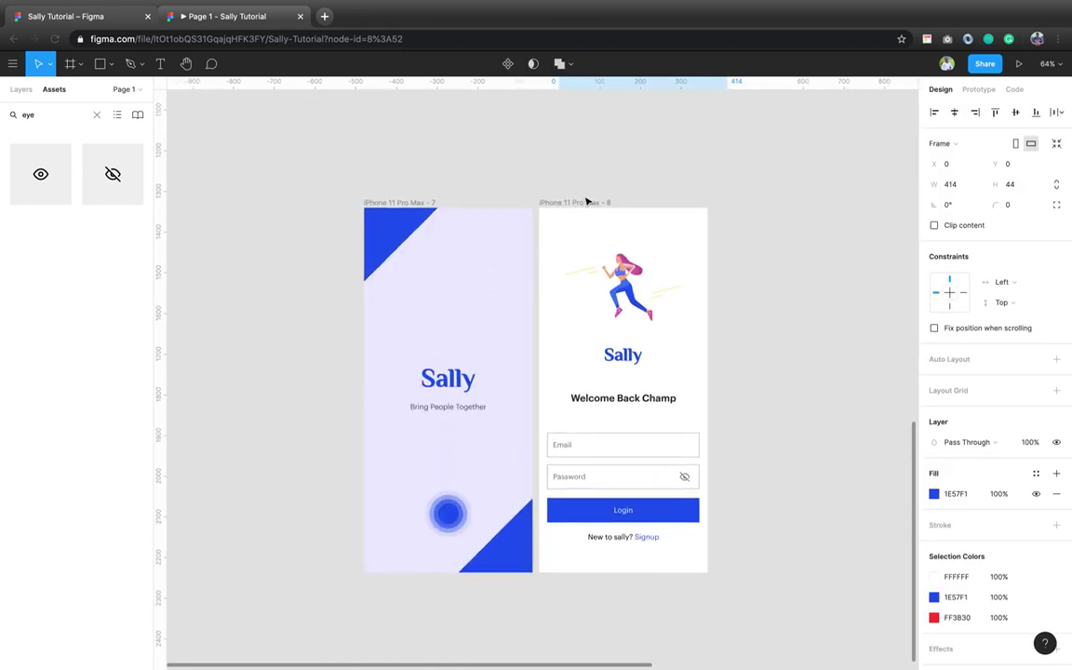
key("Escape")
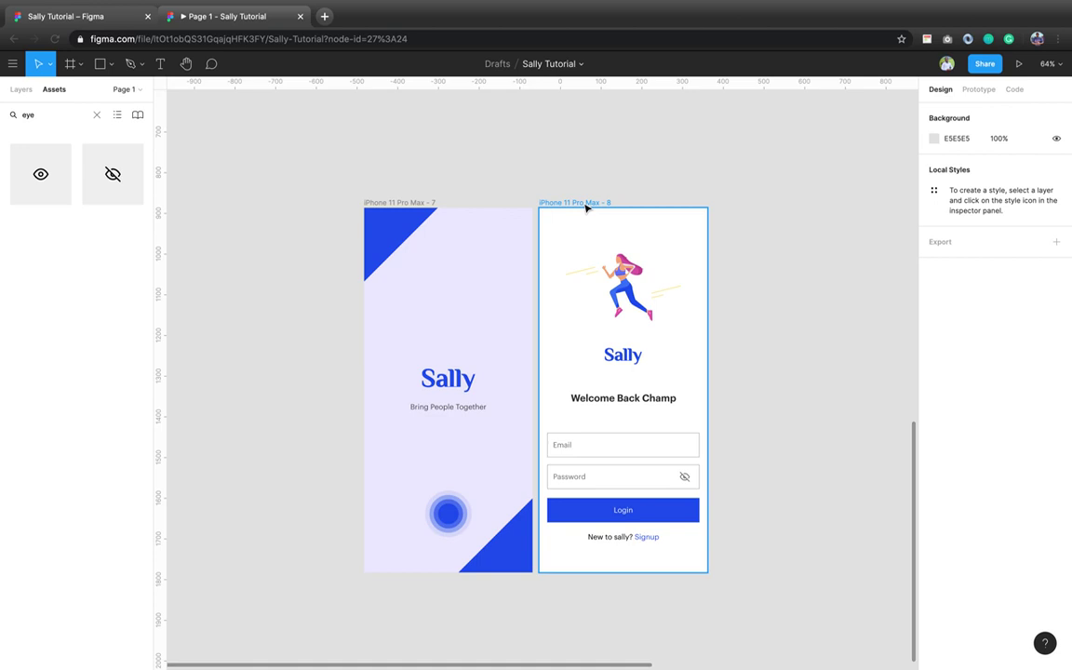
left_click(586, 205)
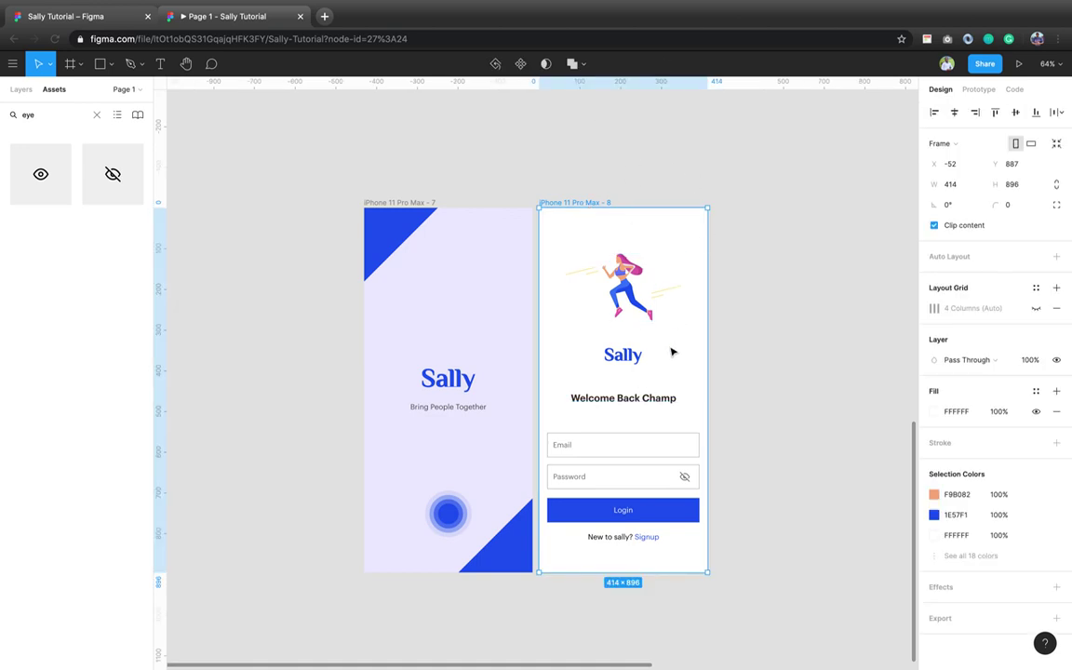
key("ctrl+v")
left_click(763, 282)
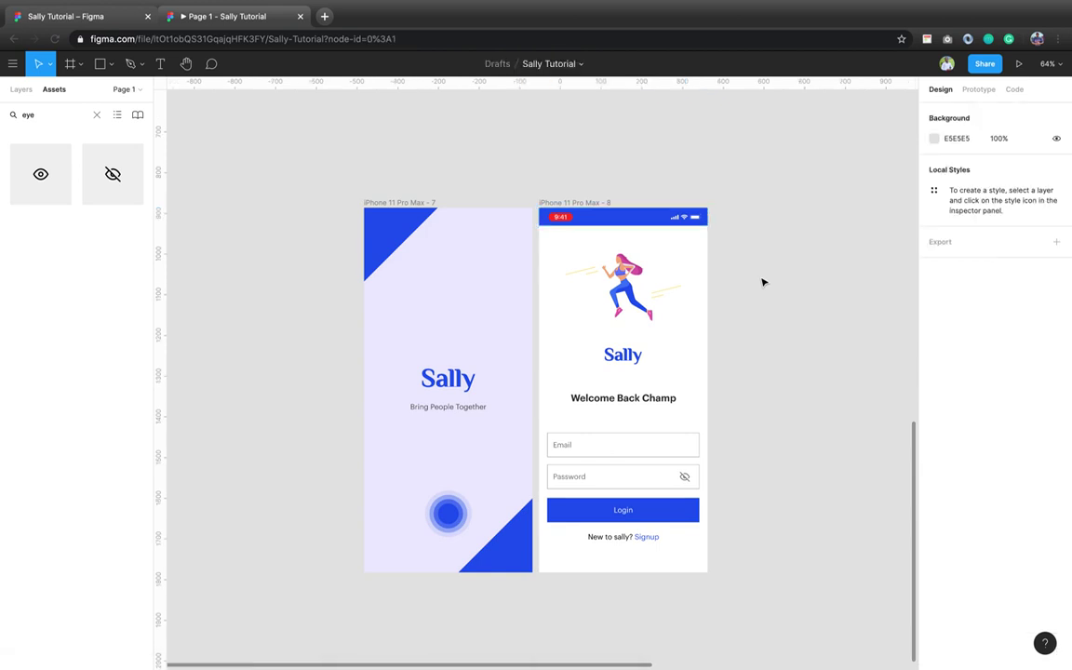
scroll(763, 282, "right", 4)
scroll(763, 282, "right", 1)
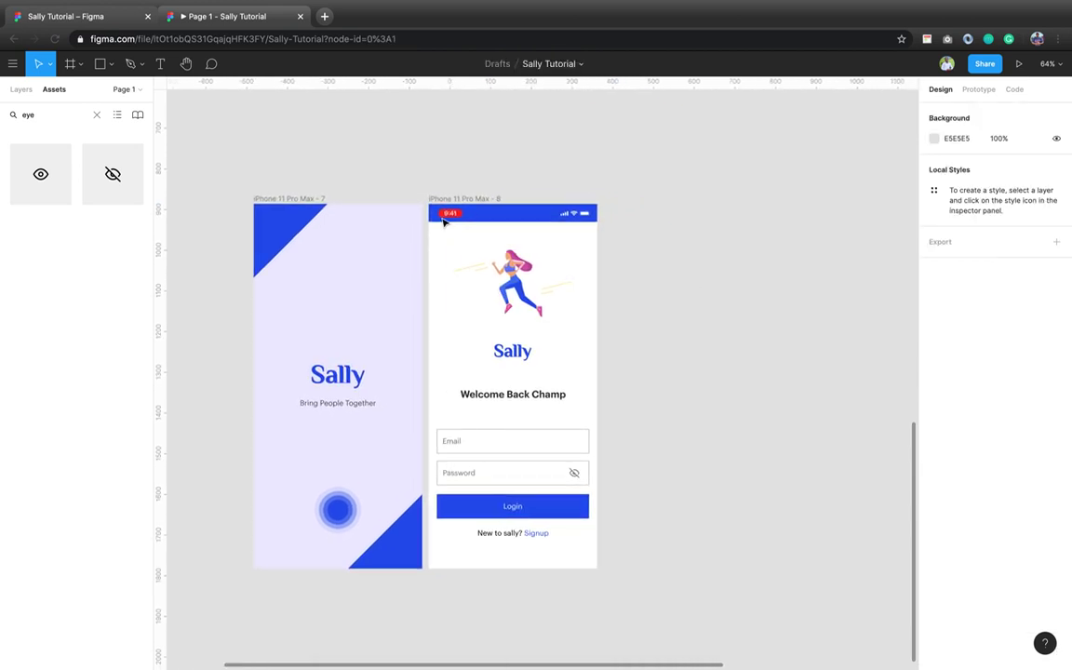
- Alt-drag frame 8 to create iPhone 11 Pro Max - 9, 20 px to its right
left_click(490, 201)
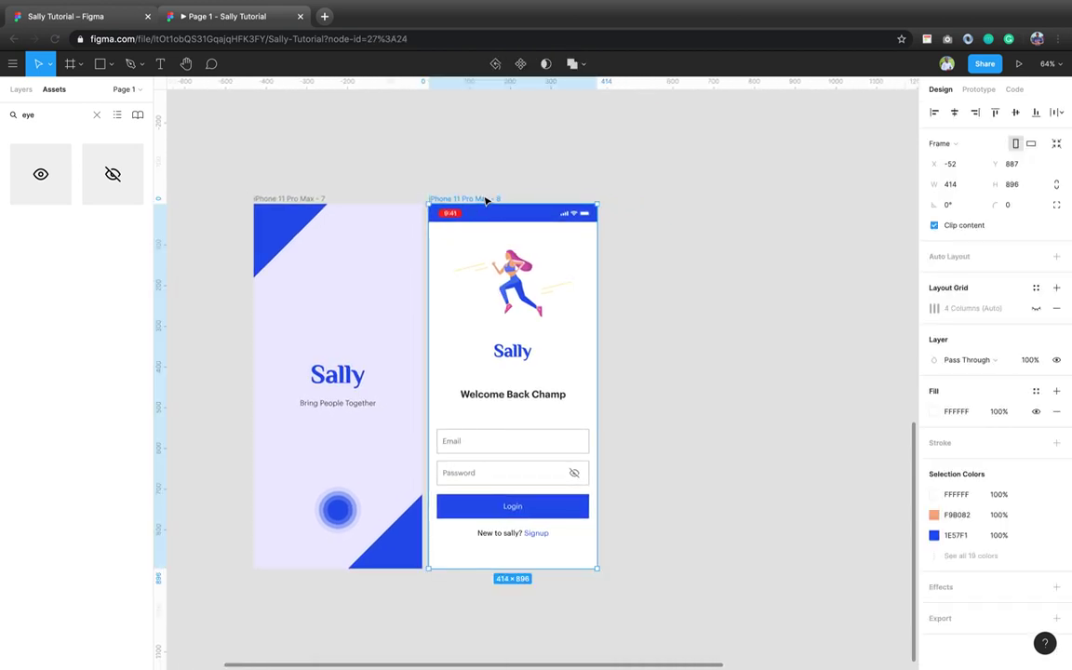
left_click_drag(493, 304, 674, 316)
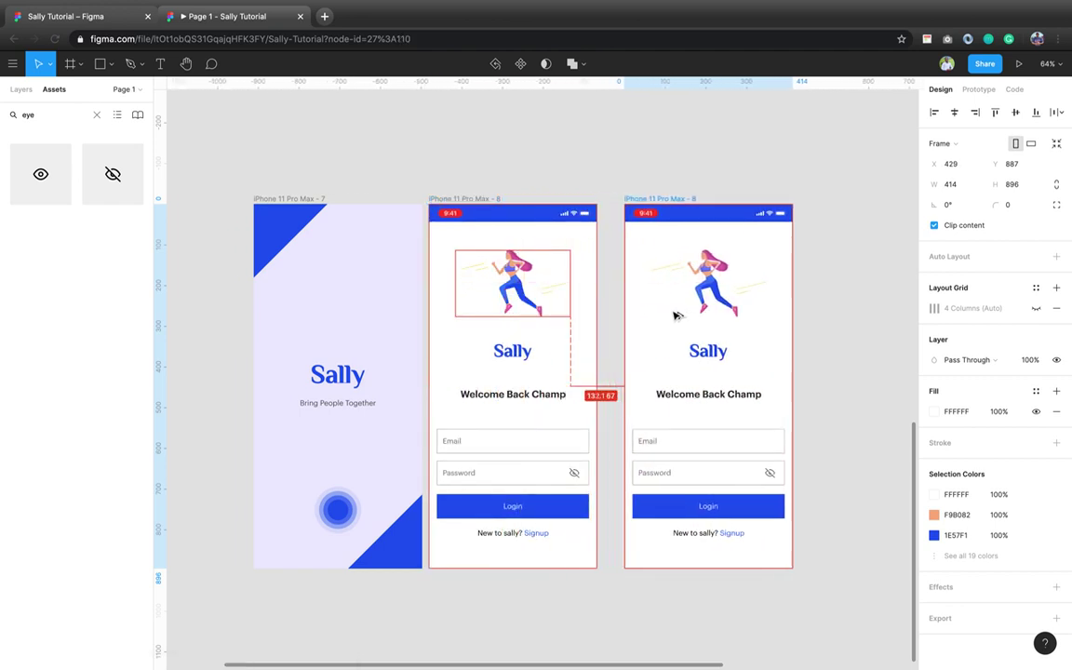
left_click_drag(675, 316, 730, 443)
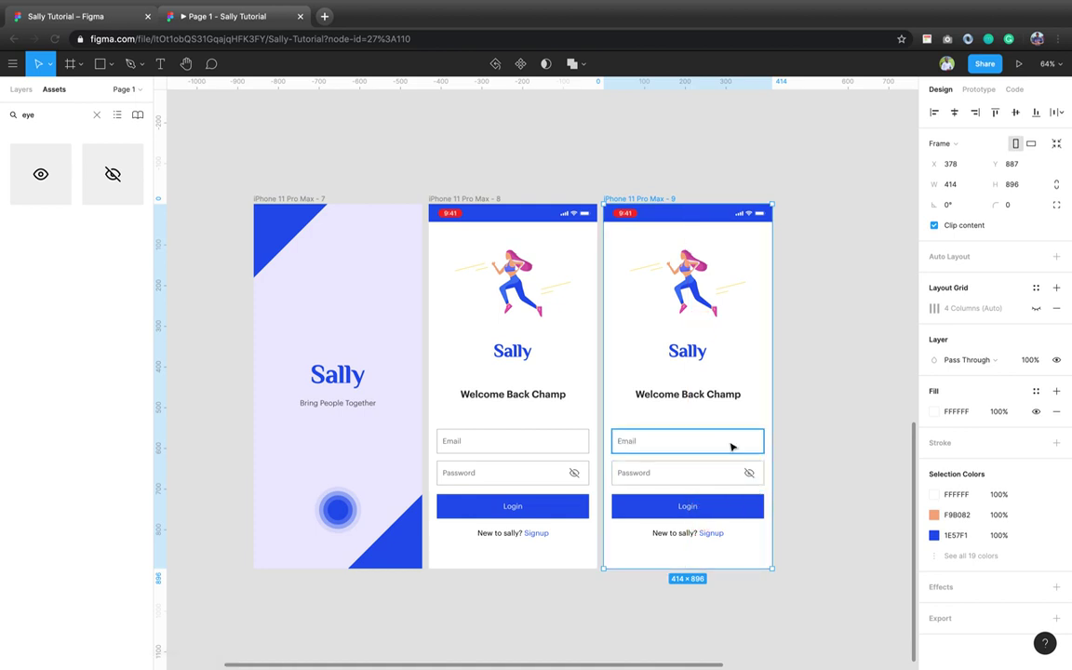
scroll(731, 445, "up", 3)
scroll(731, 447, "up", 3)
scroll(570, 466, "up", 2)
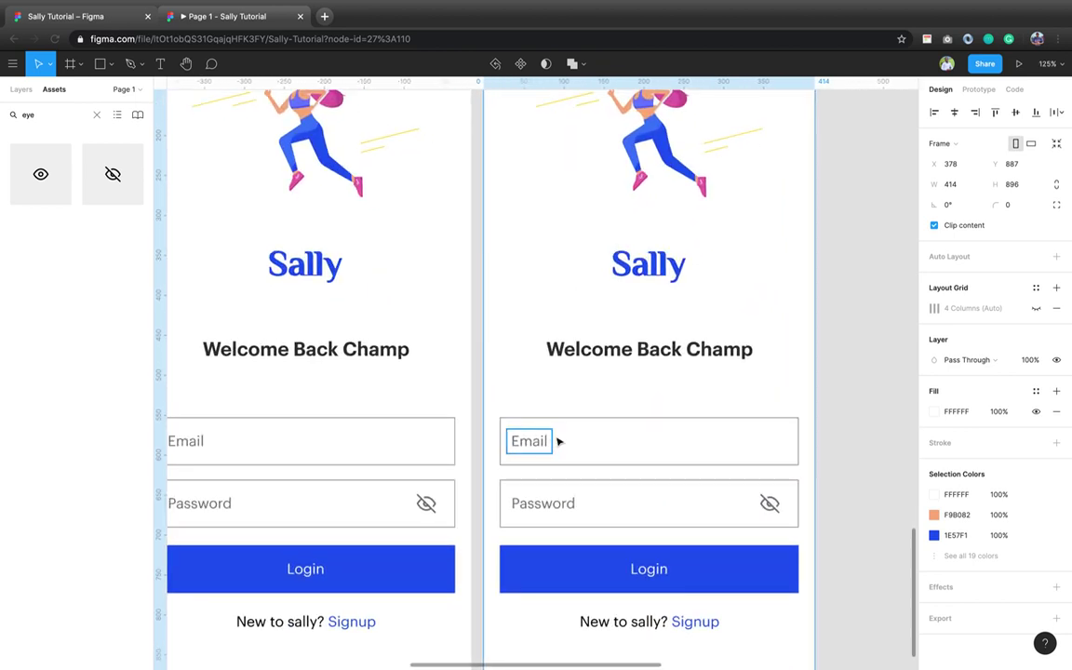
- Set the copied screen's Email label to font size 14 in blue 1E57F1
left_click(548, 446)
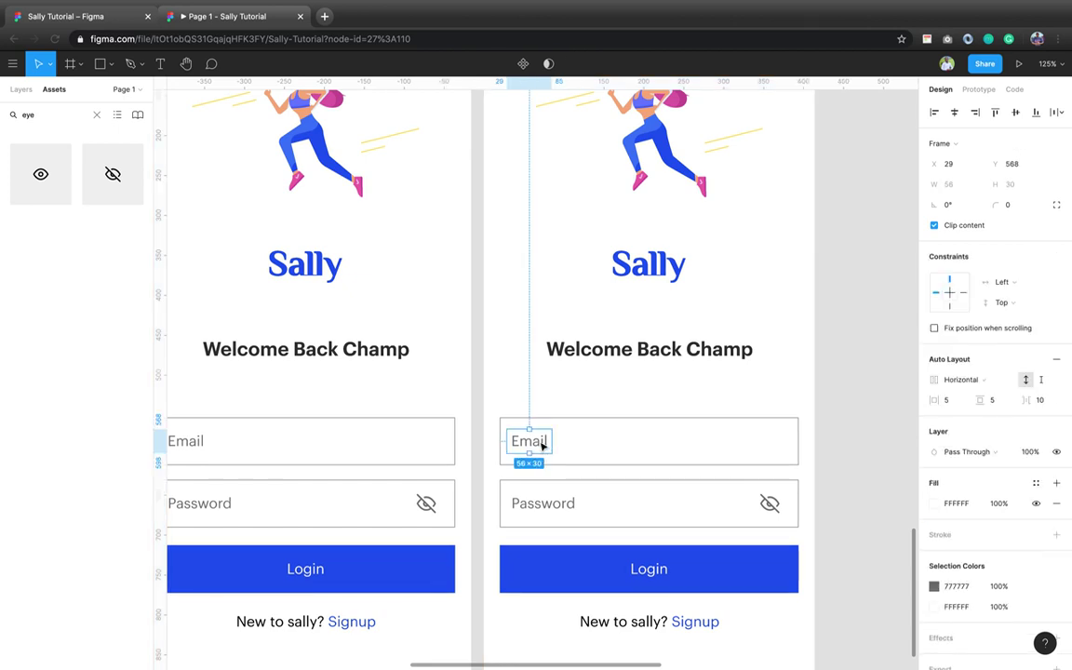
double_click(542, 447)
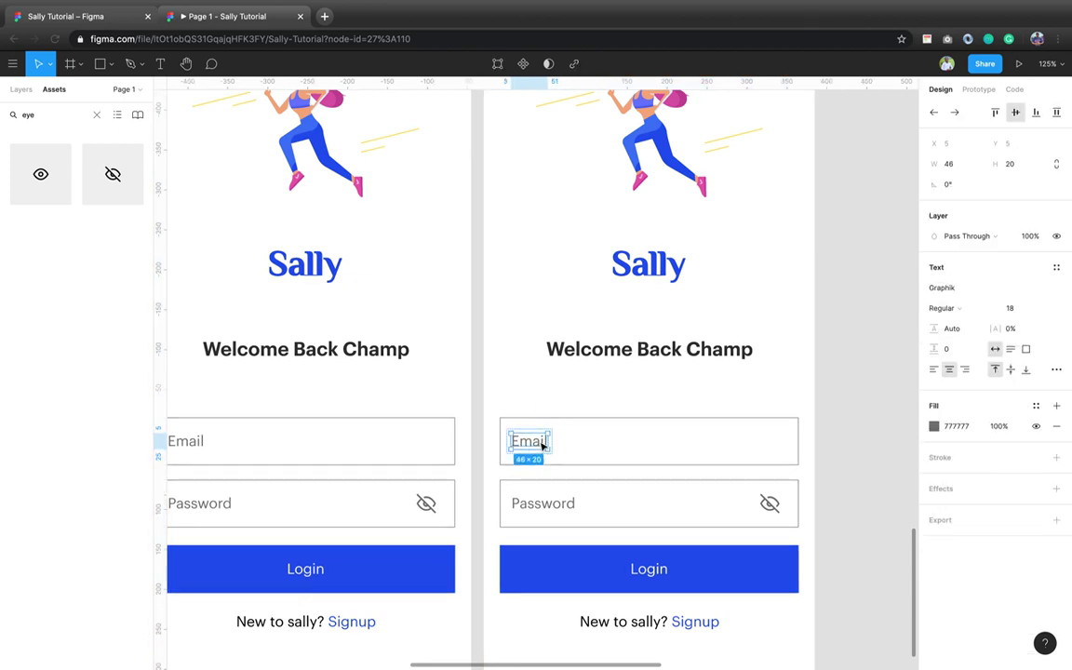
left_click(1027, 311)
type("1")
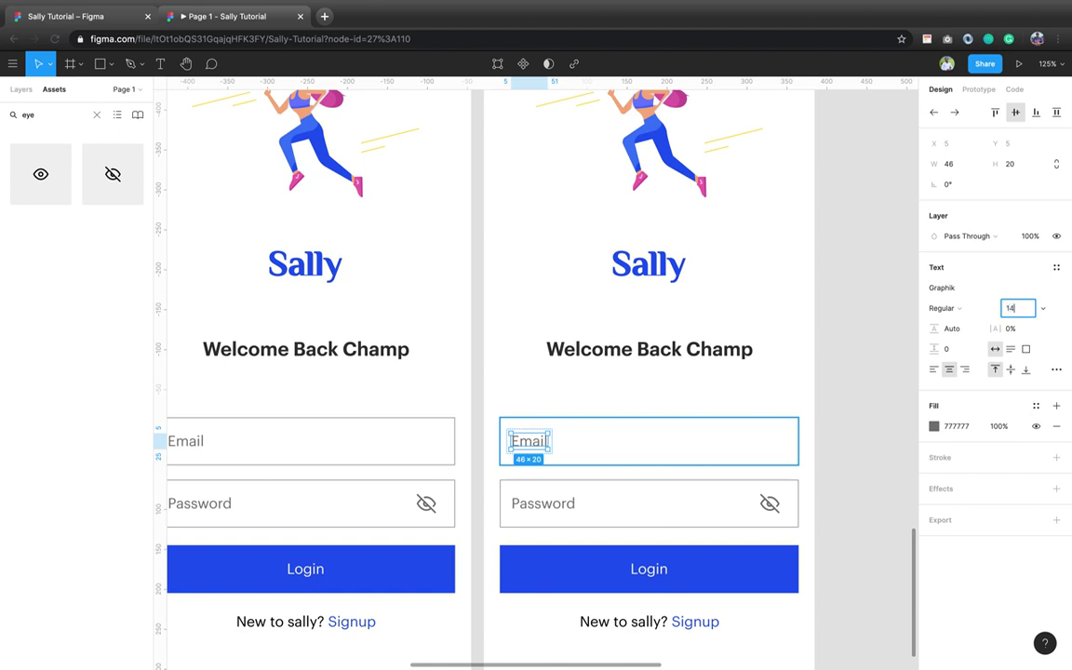
key("Return")
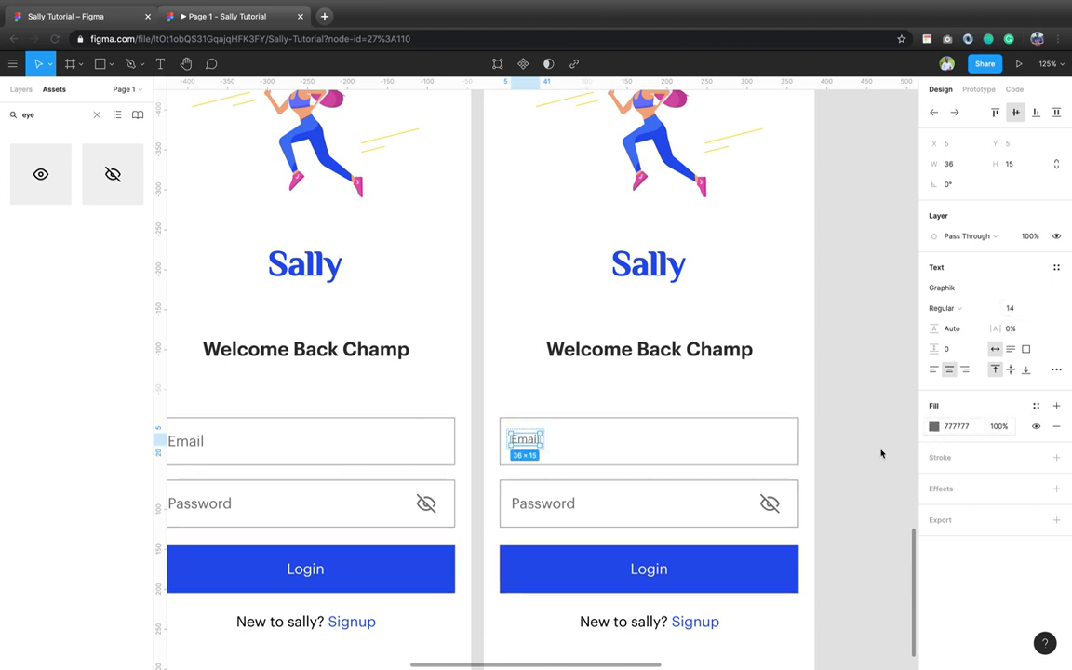
left_click(934, 425)
left_click(811, 609)
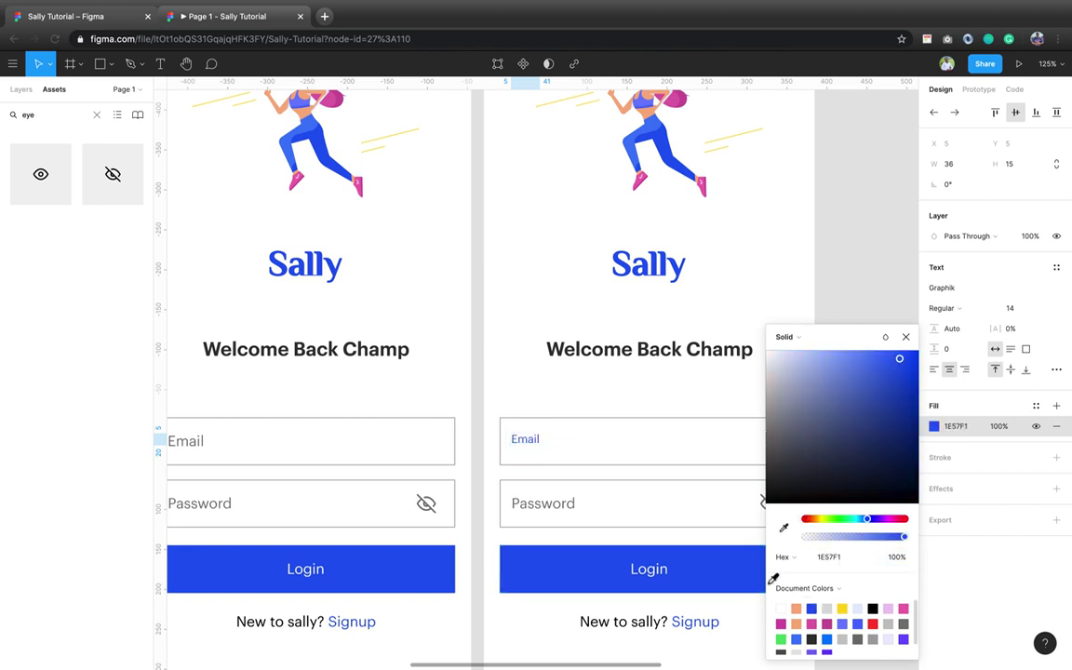
- Give the Email box a blue 1E57F1 outline and raise the label toward its top edge
left_click(629, 453)
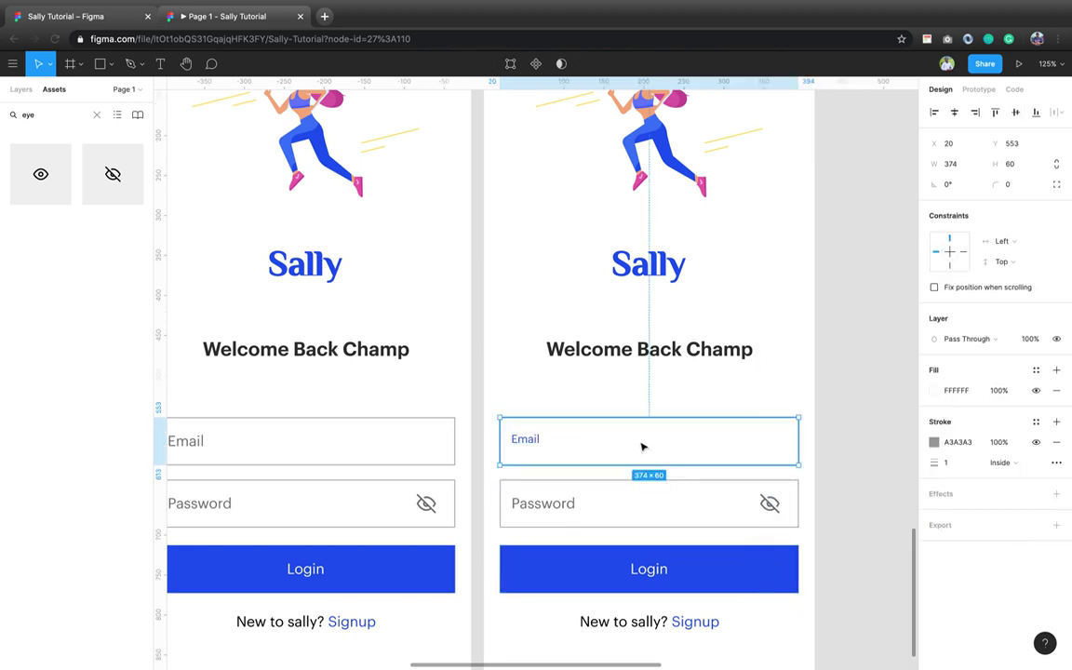
left_click(934, 443)
left_click(796, 609)
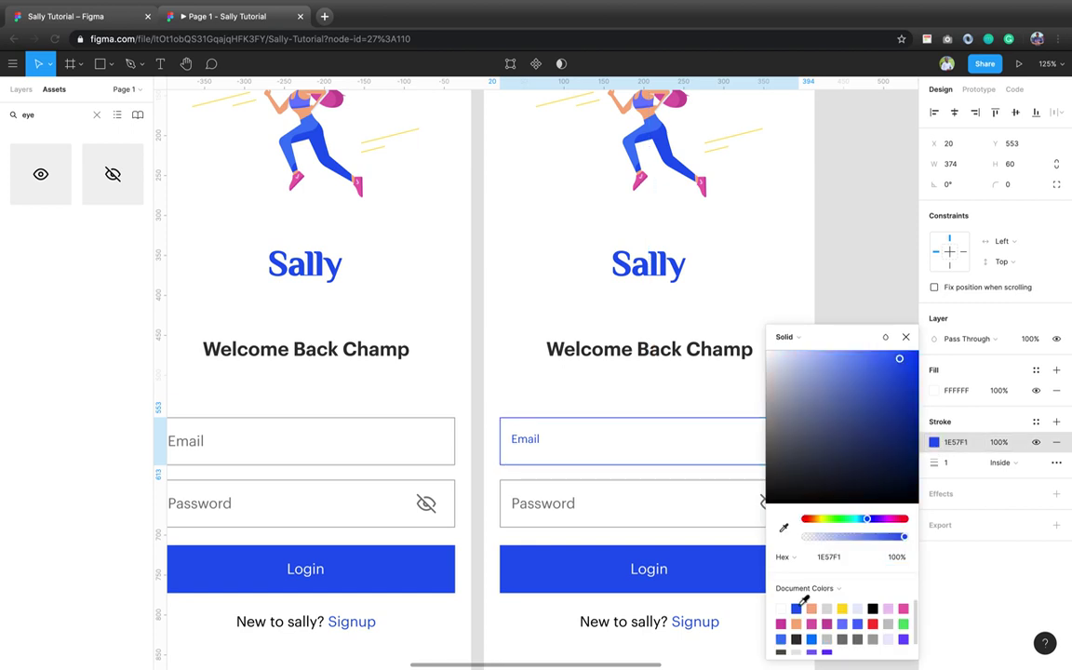
left_click(530, 448)
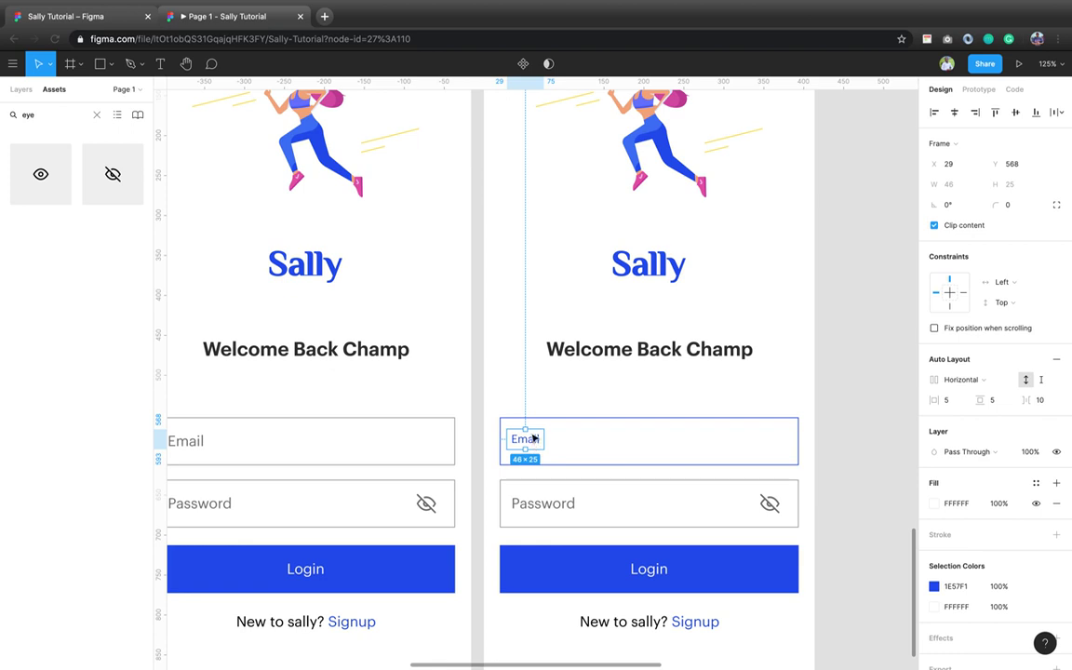
left_click_drag(533, 437, 532, 432)
key("Up")
key("Up")
key("Up")
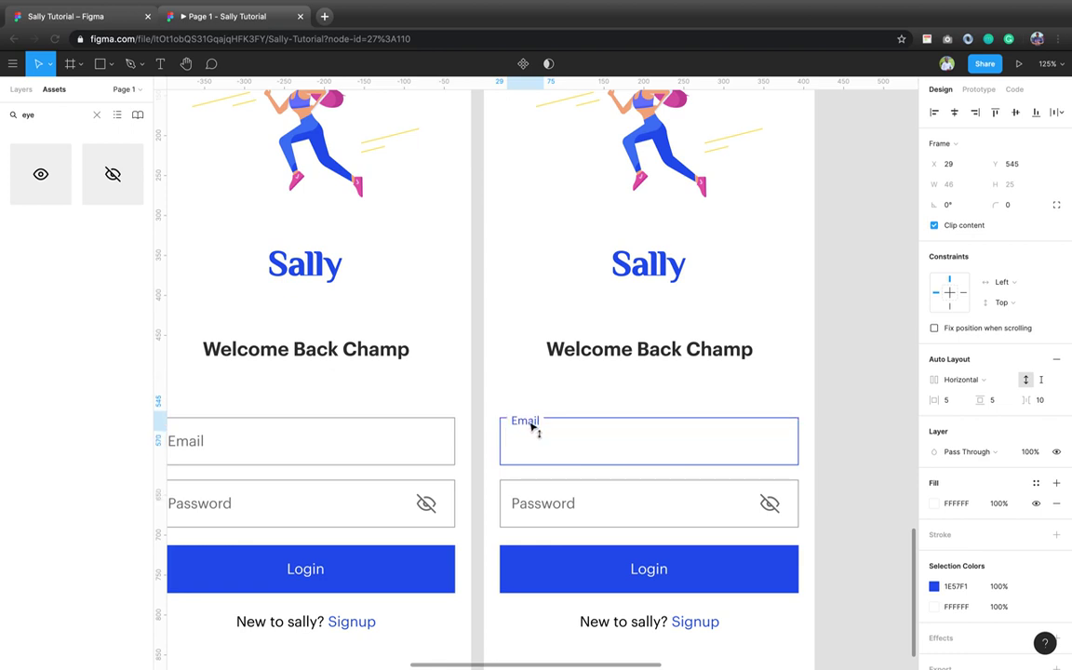
key("Up")
key("Up")
key("Up")
left_click(638, 394)
key("t")
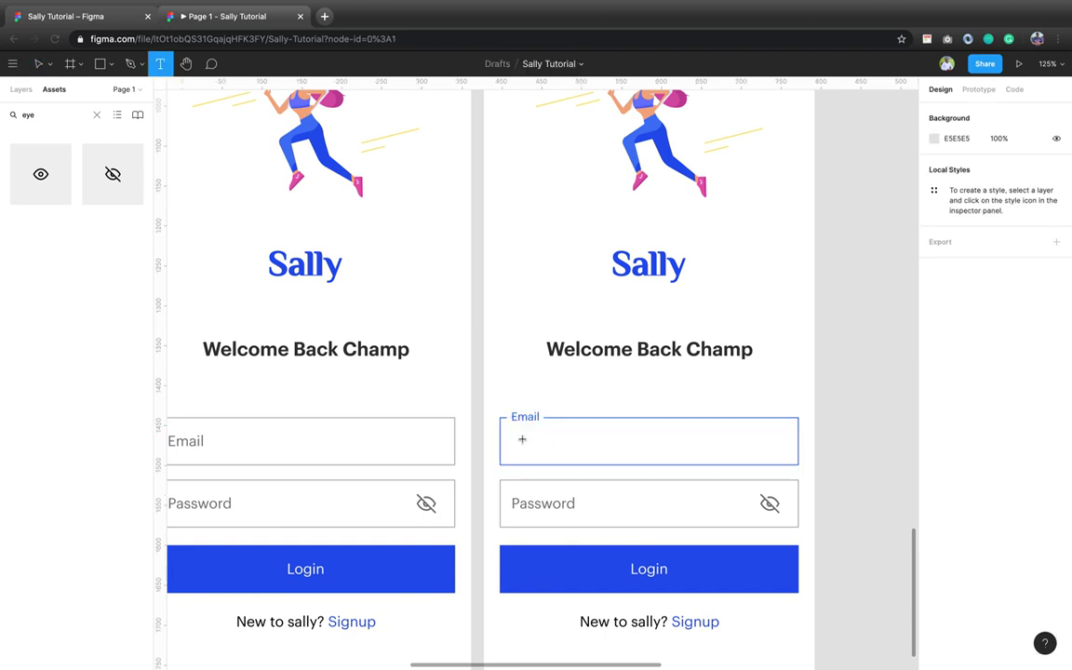
left_click(522, 439)
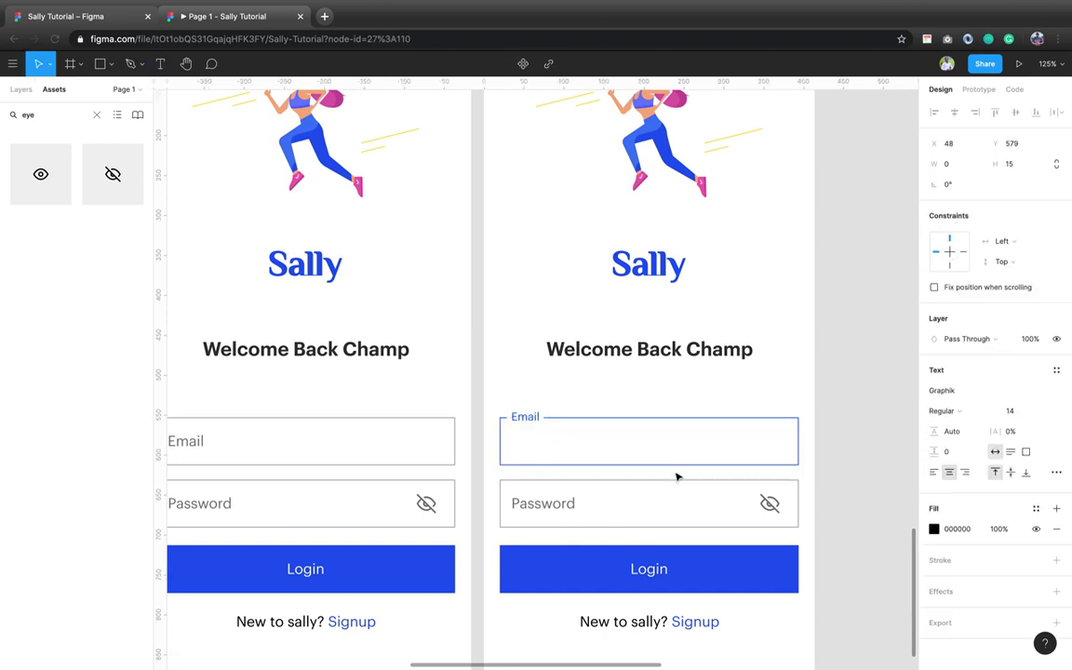
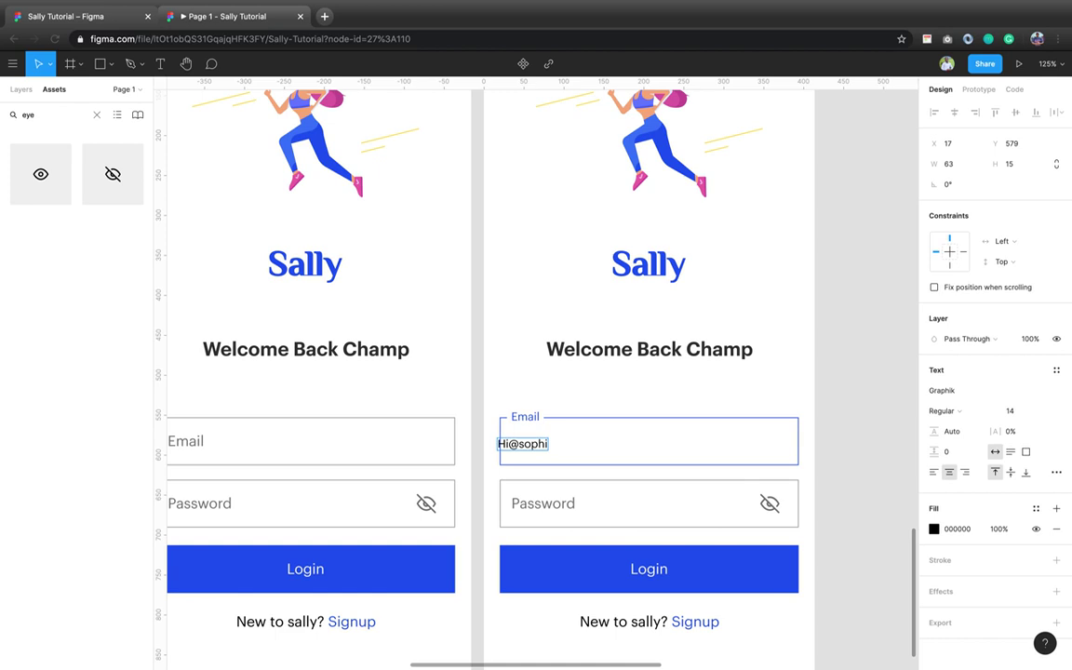
key("ctrl+a")
type("h")
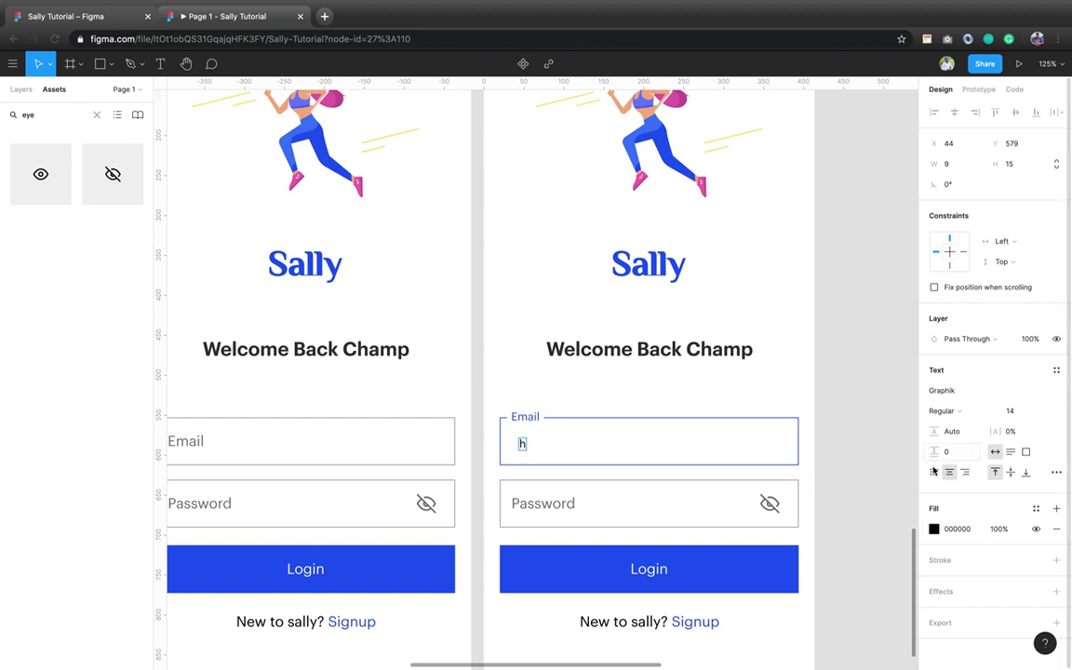
left_click(933, 473)
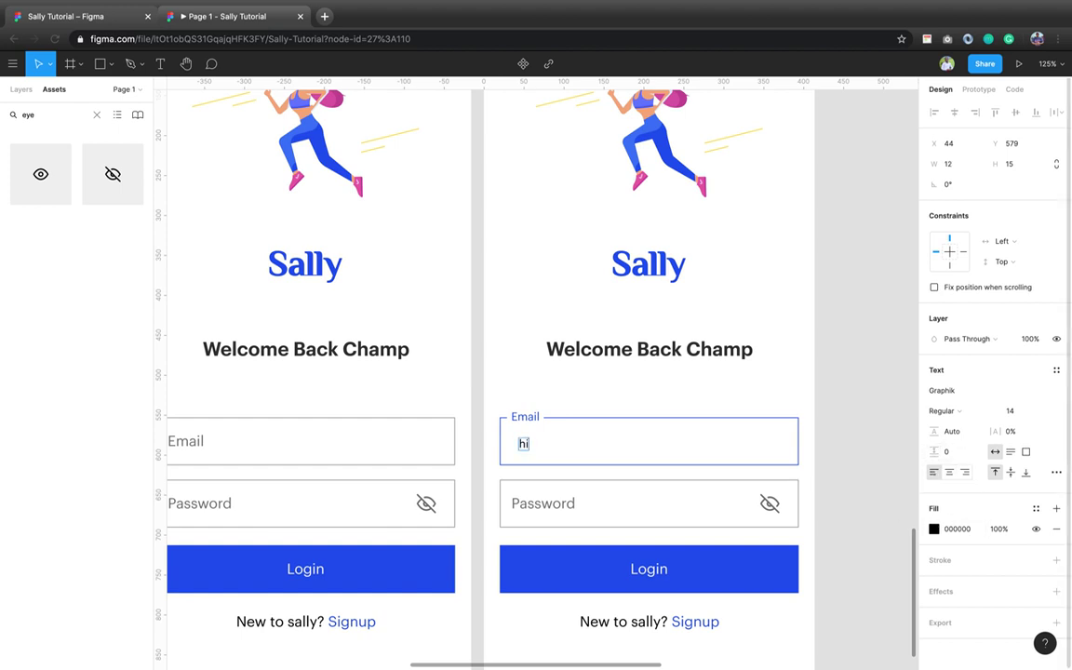
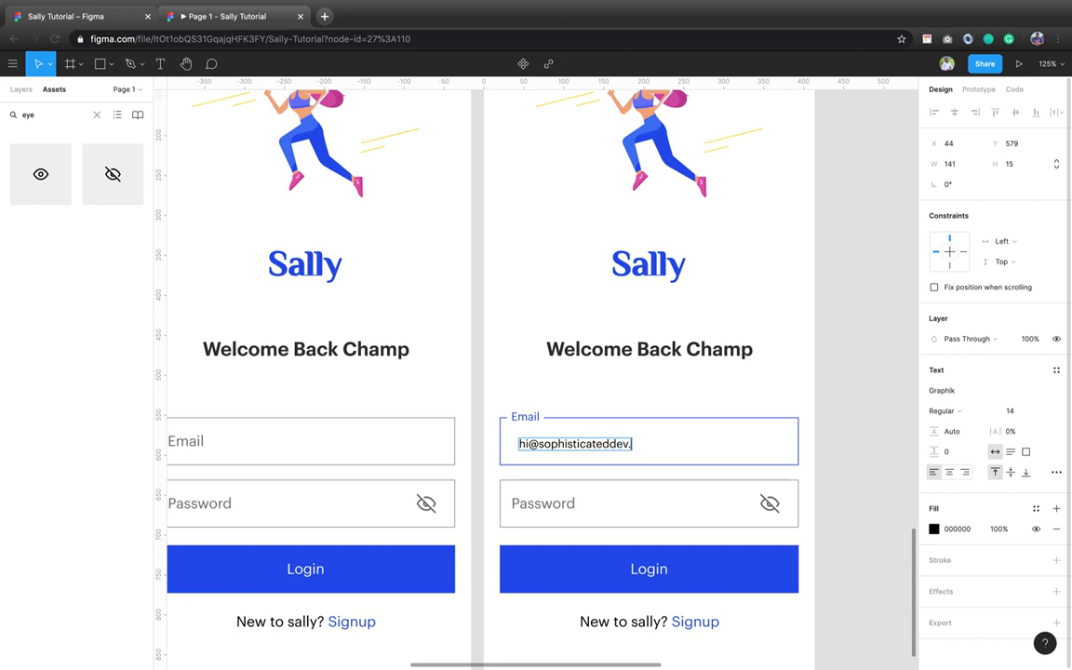
- Set the sample email text to font size 18 and nudge it up and left
key("Escape")
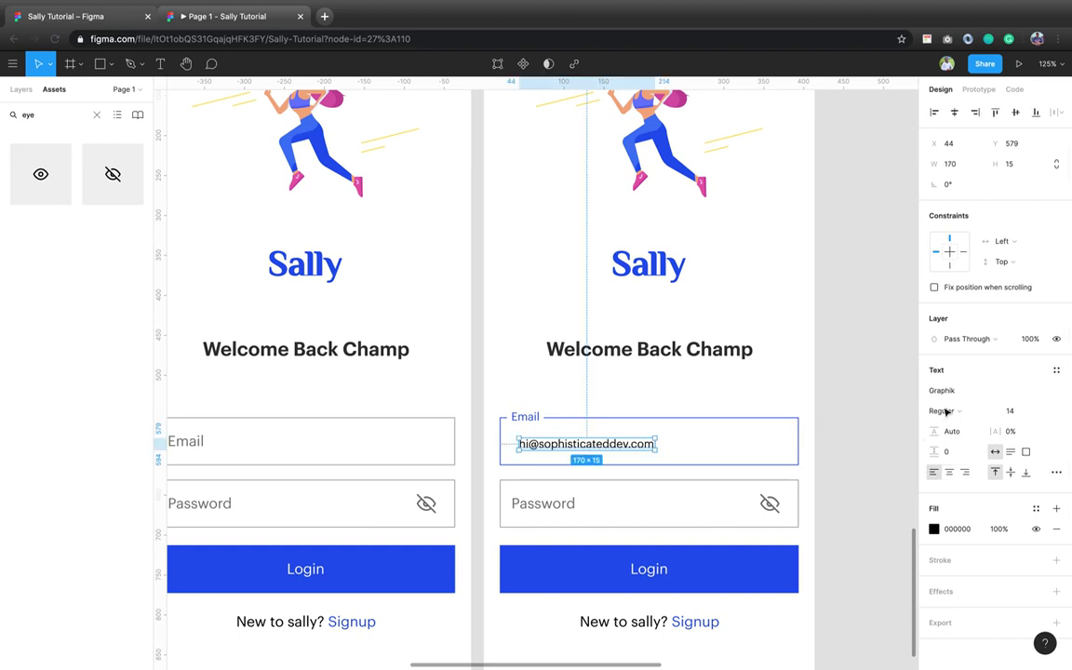
left_click(1014, 410)
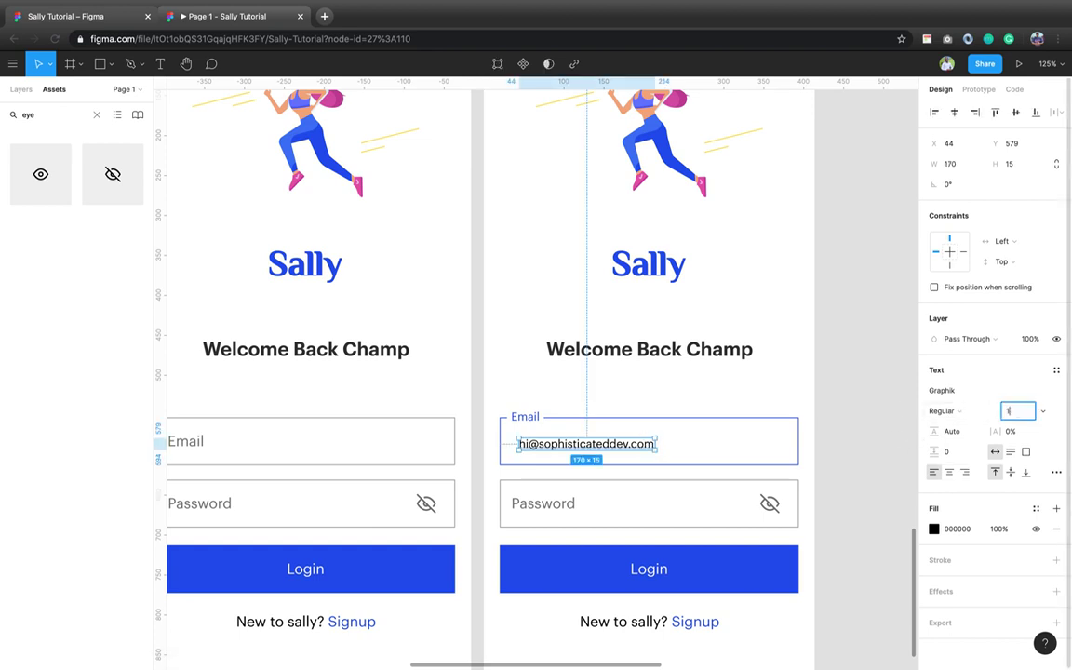
key("Return")
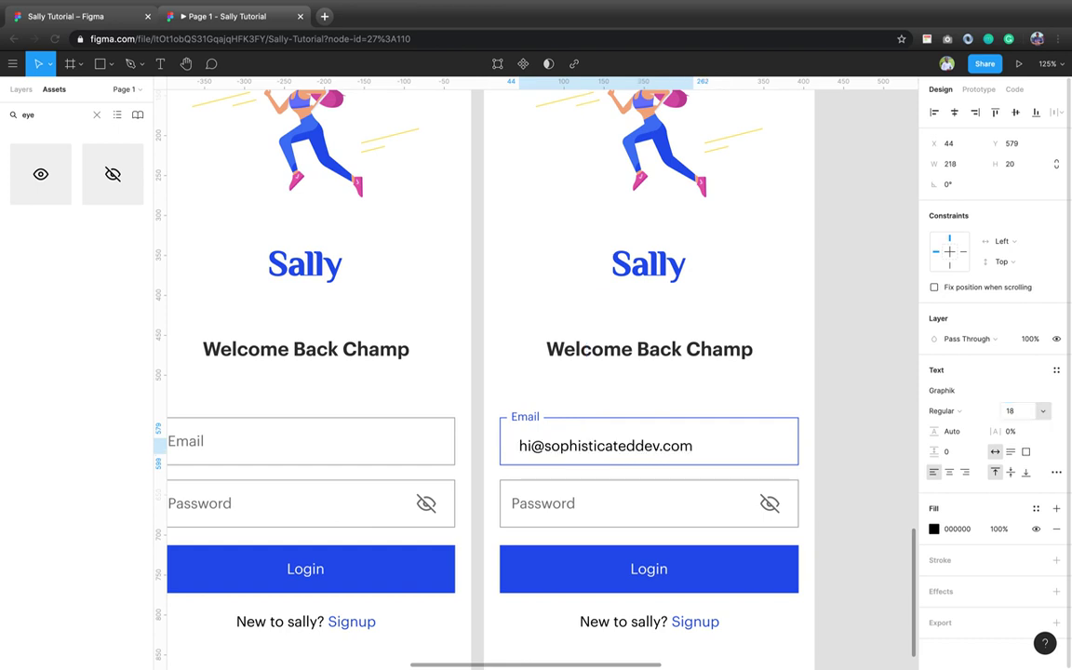
key("shift+Up")
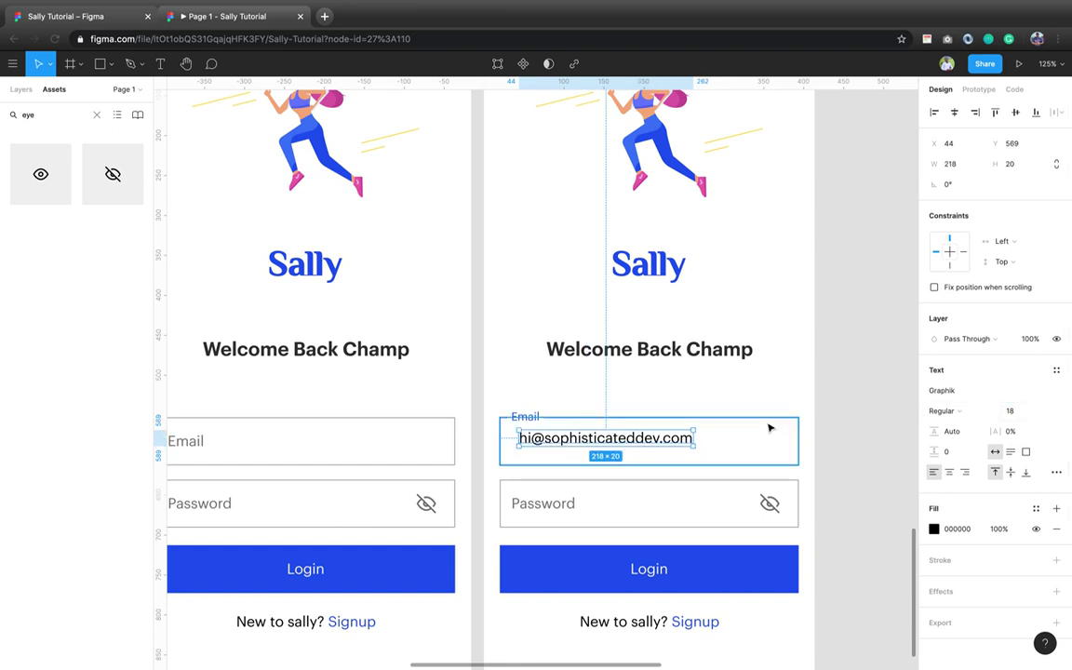
key("shift+Left")
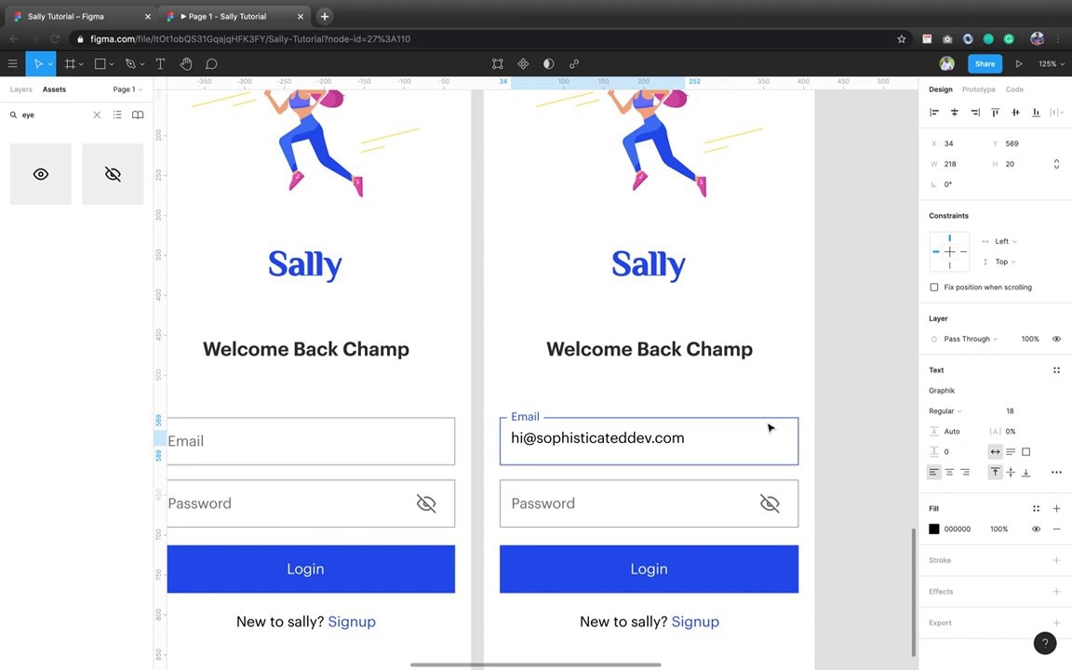
key("Down")
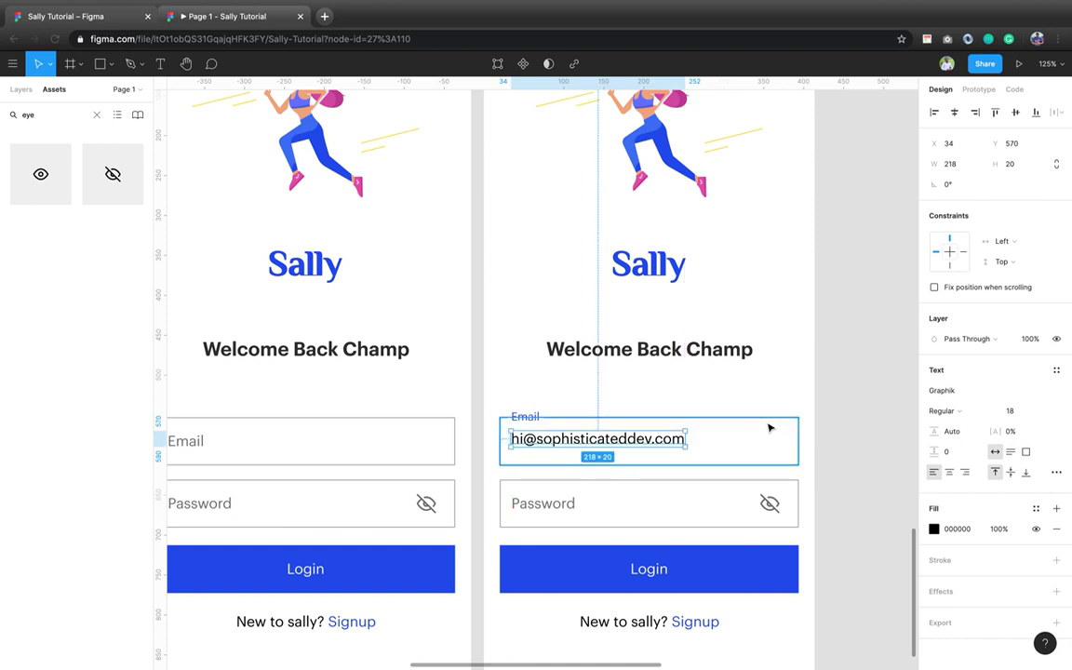
- Vertically centre the email text within its Email field box
left_click(770, 428, "shift")
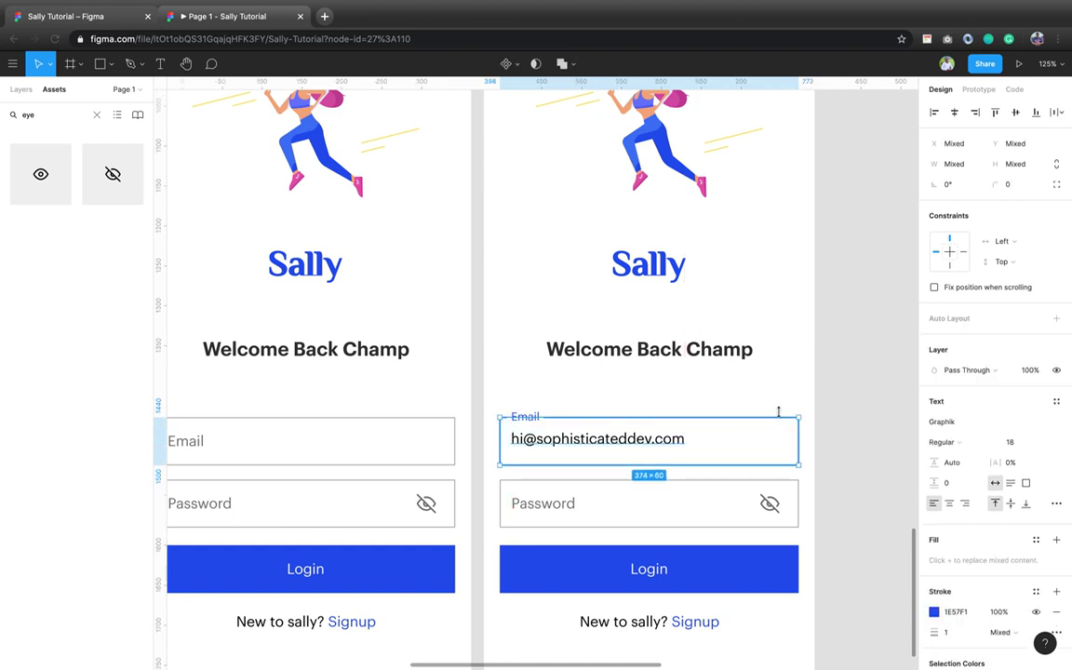
left_click(1015, 113)
left_click(737, 395)
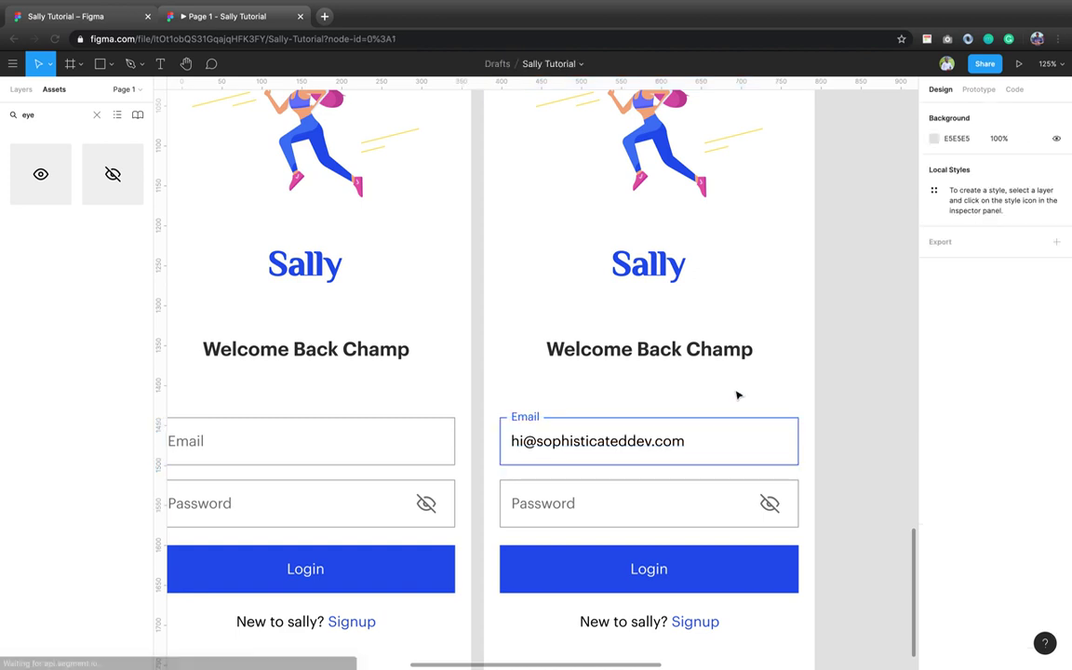
scroll(603, 550, "down", 5)
scroll(605, 547, "right", 2)
scroll(567, 445, "right", 2)
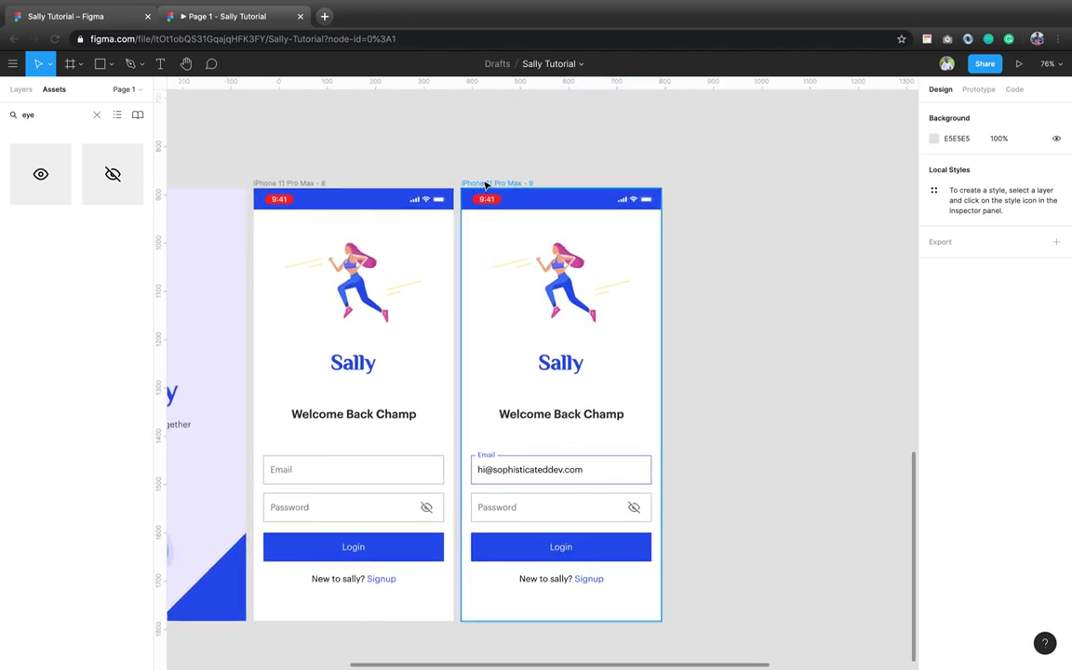
- Alt-drag iPhone 11 Pro Max - 9 rightward to create frame iPhone 11 Pro Max - 10
left_click(584, 485)
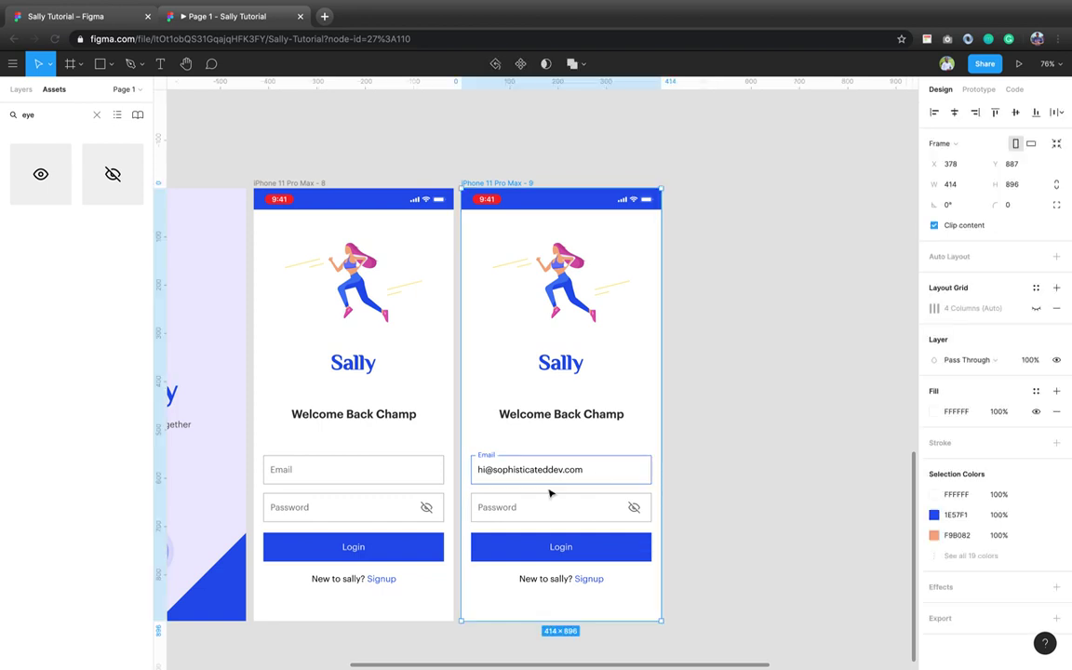
mouse_move(566, 496)
left_mouse_down()
mouse_move(765, 520)
mouse_move(756, 522)
left_mouse_up()
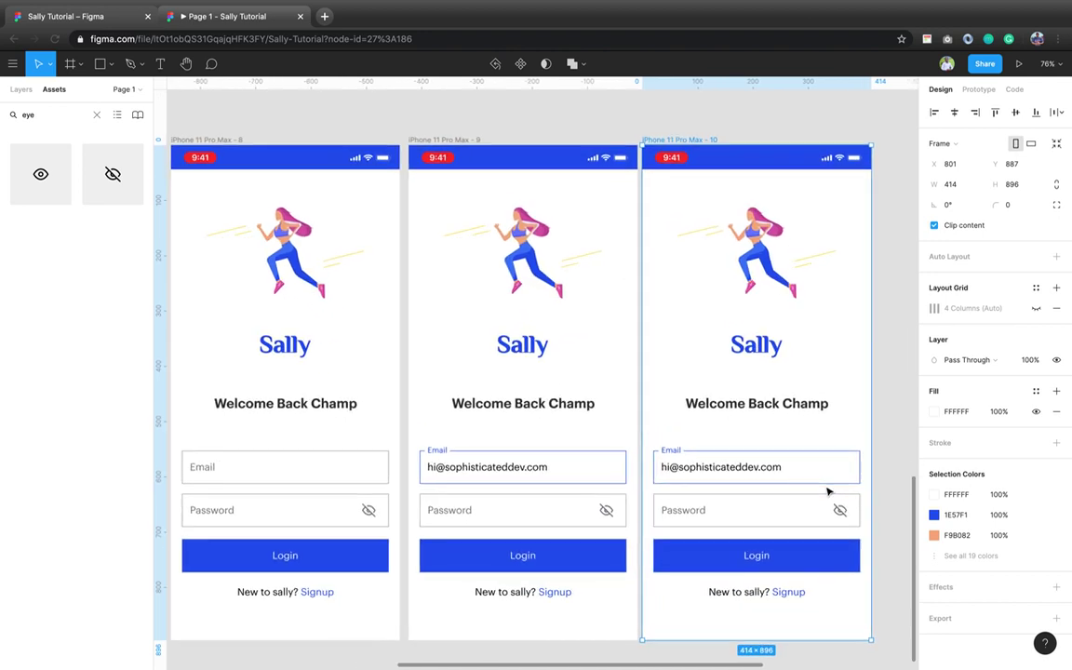
scroll(805, 515, "up", 5)
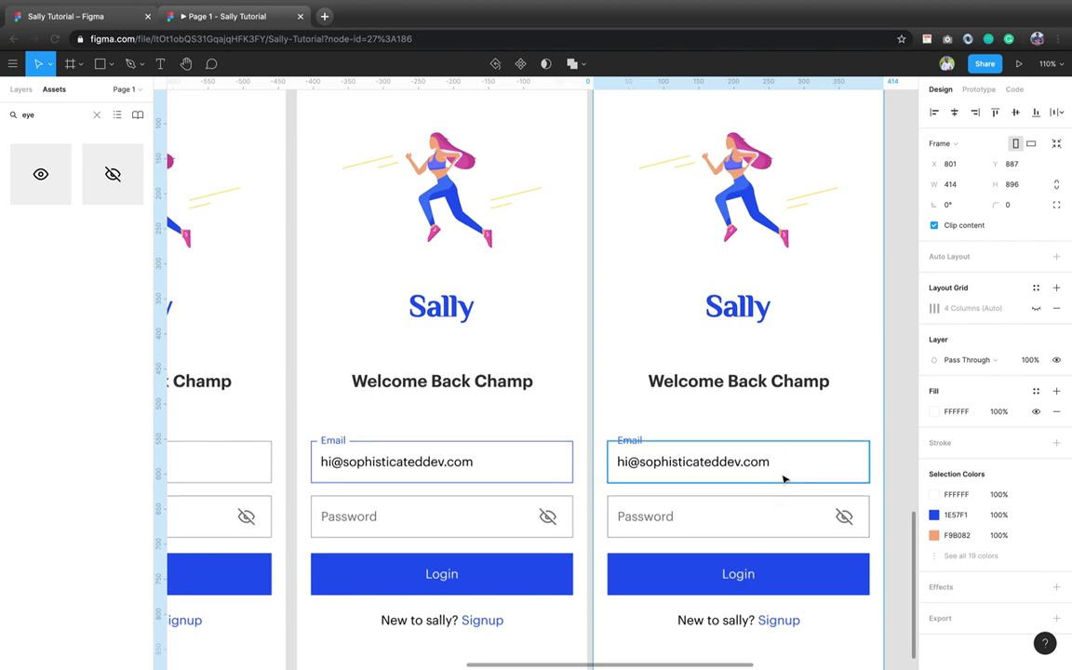
scroll(786, 481, "up", 5)
scroll(784, 480, "up", 1)
scroll(783, 479, "down", 2)
scroll(783, 479, "down", 3)
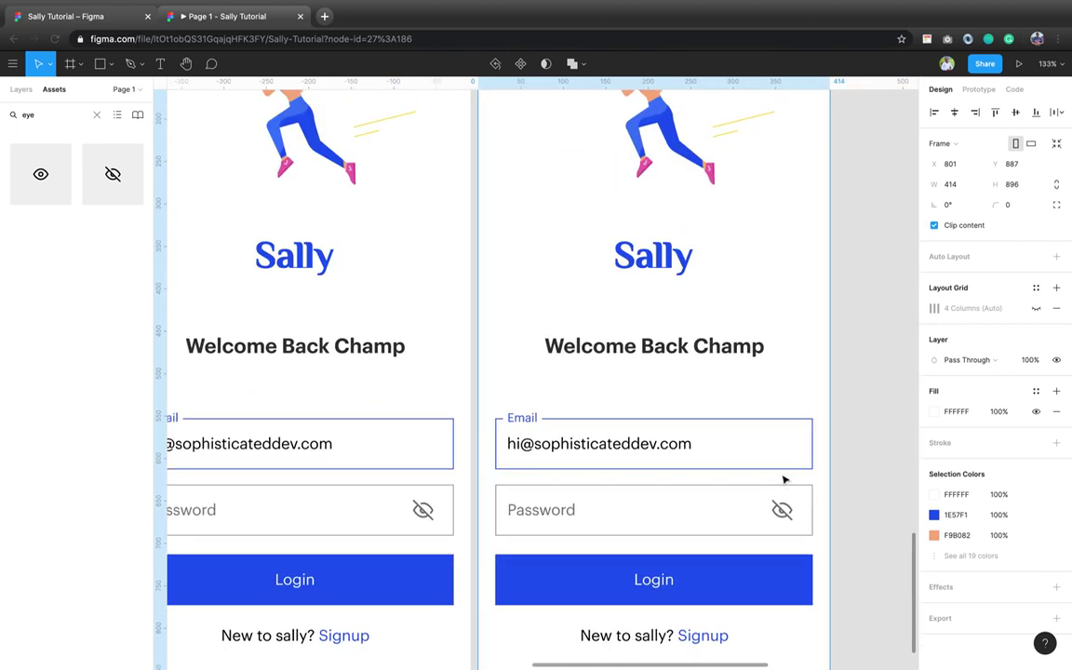
scroll(783, 479, "down", 2)
scroll(784, 479, "down", 1)
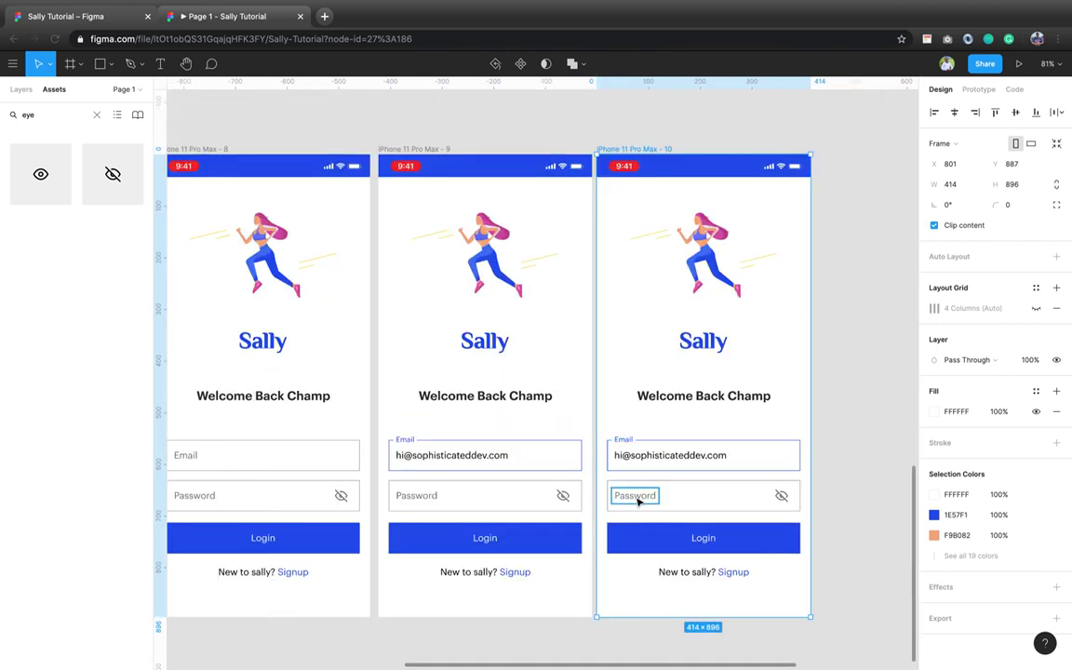
- Set the third screen's Password text to font size 14
left_click(639, 500)
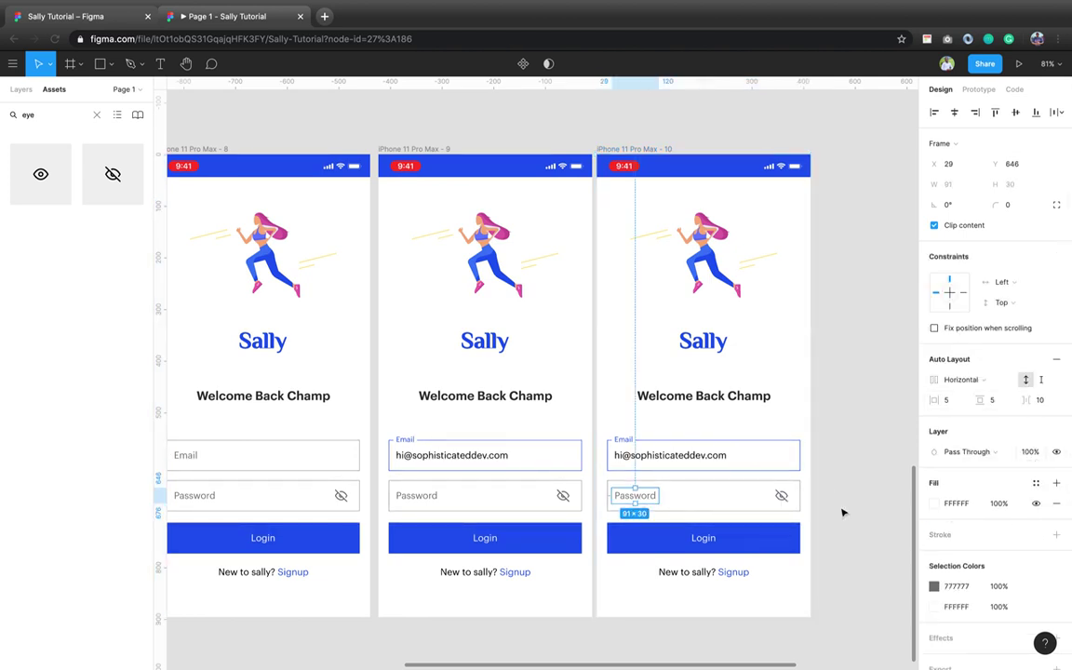
key("Return")
left_click(1021, 314)
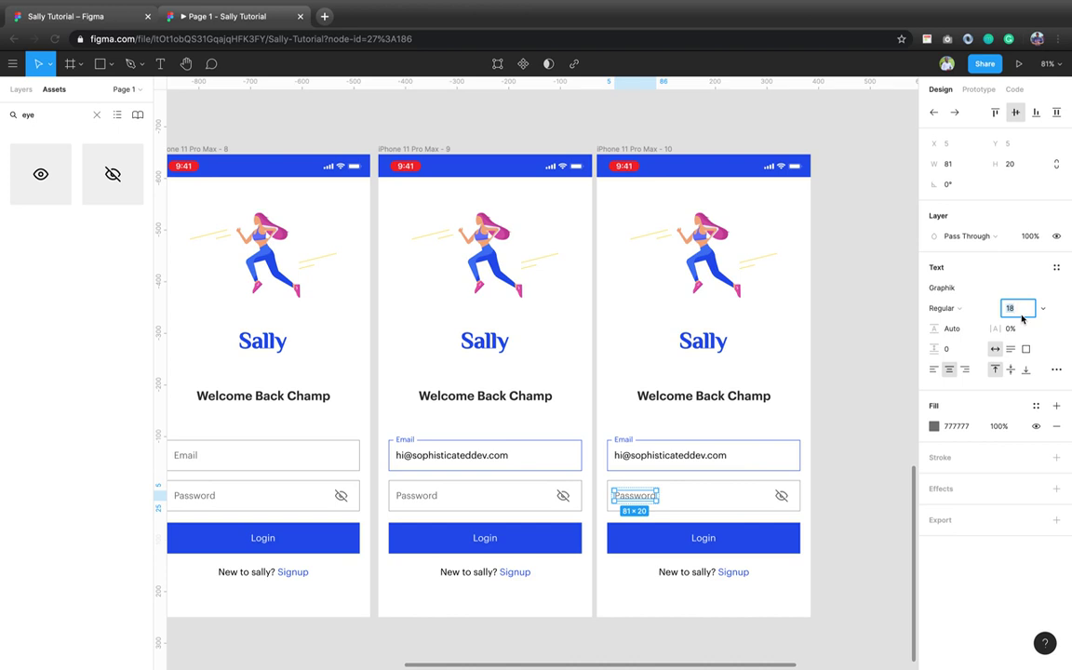
key("Return")
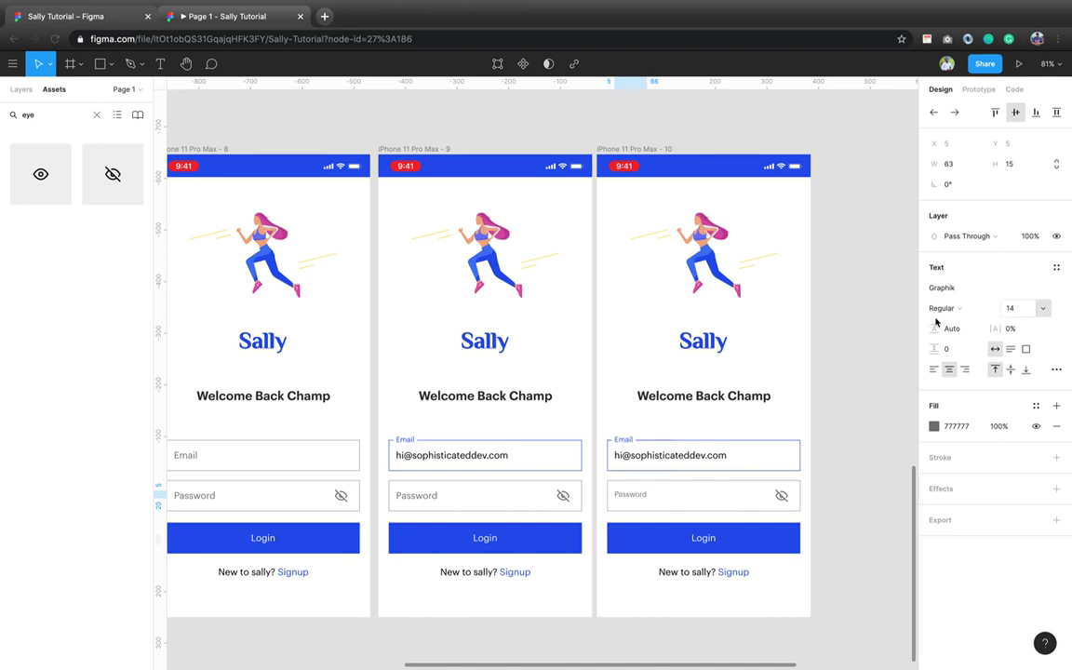
- Colour the Password label blue 1E57F1, wrap it in auto layout, and raise it onto the border
left_click(935, 427)
left_click(795, 609)
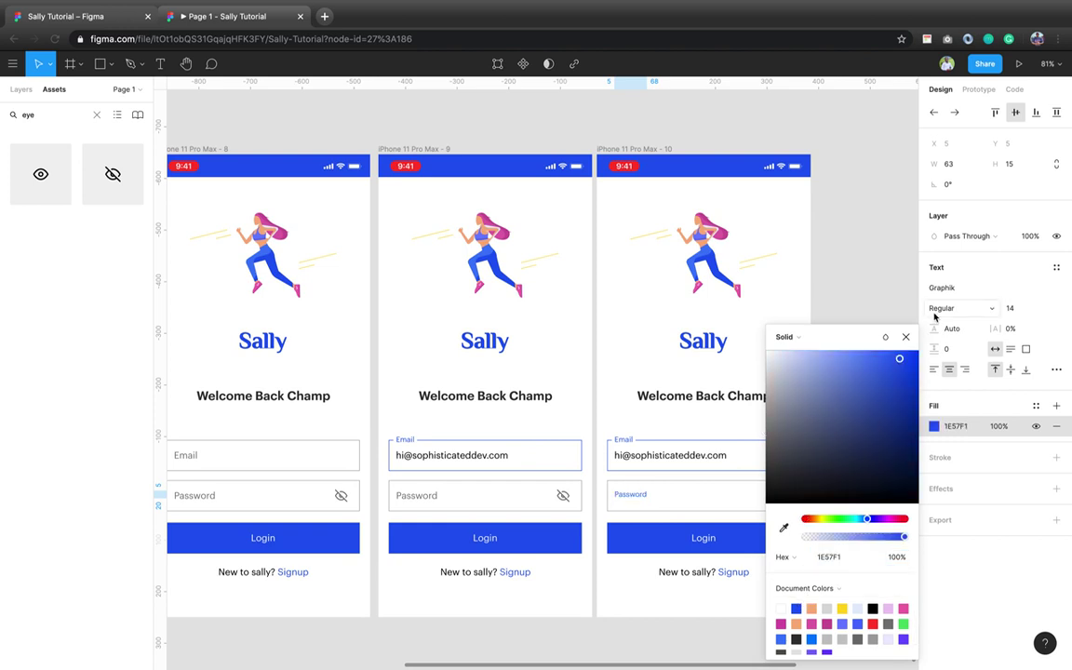
left_click(906, 337)
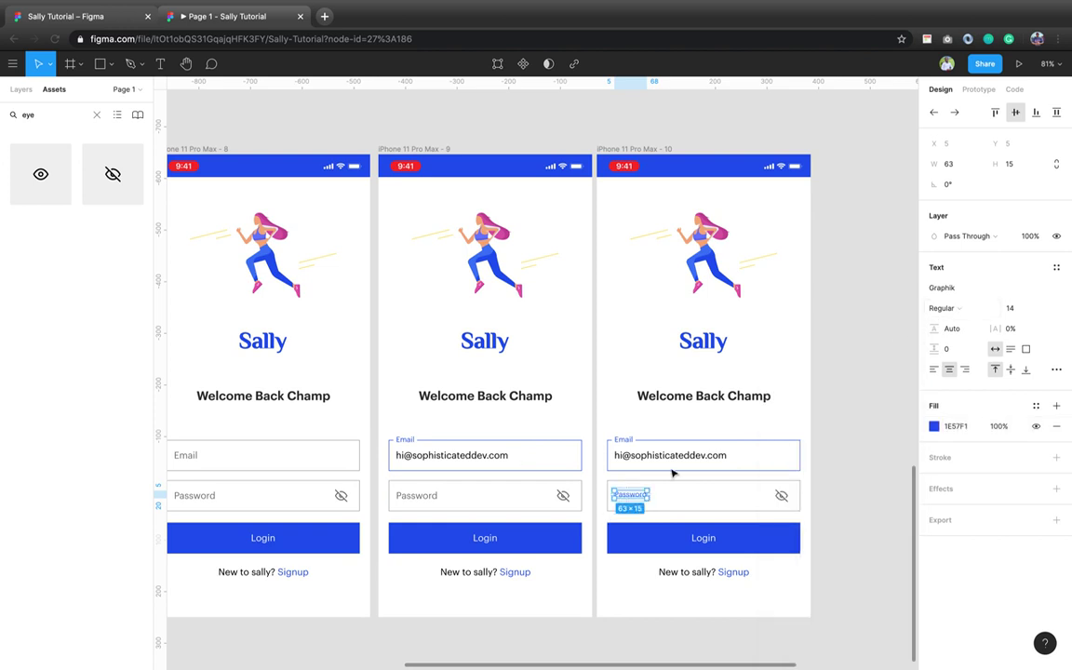
key("shift+a")
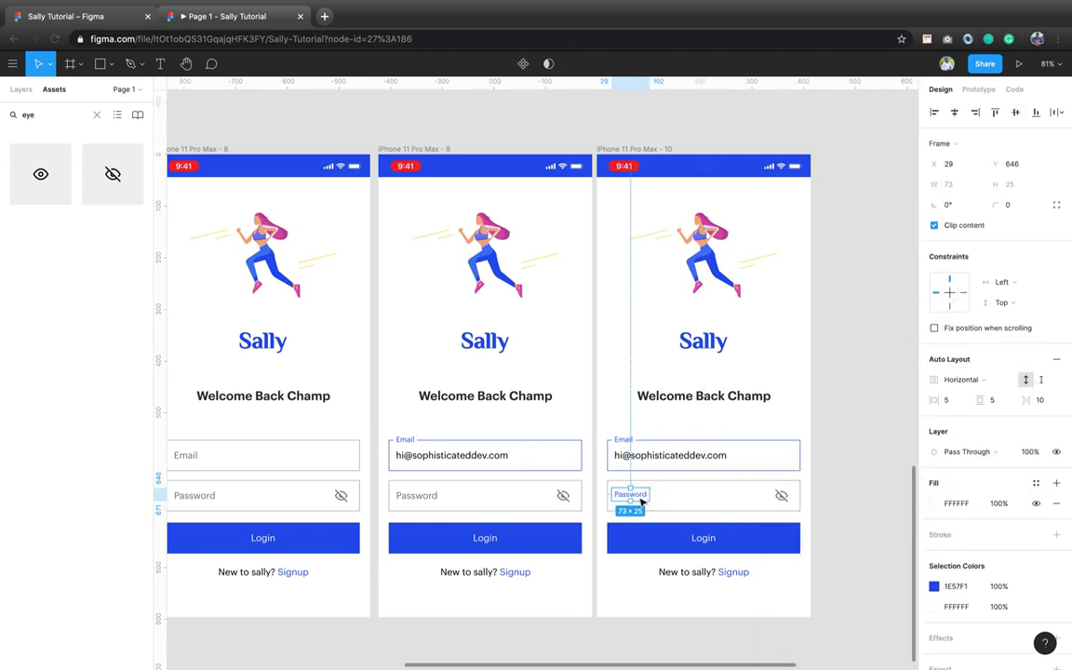
left_click_drag(639, 498, 639, 488)
- Copy the email text into screen 10's Password field and replace it with bullet dots
left_click(785, 392)
double_click(694, 459)
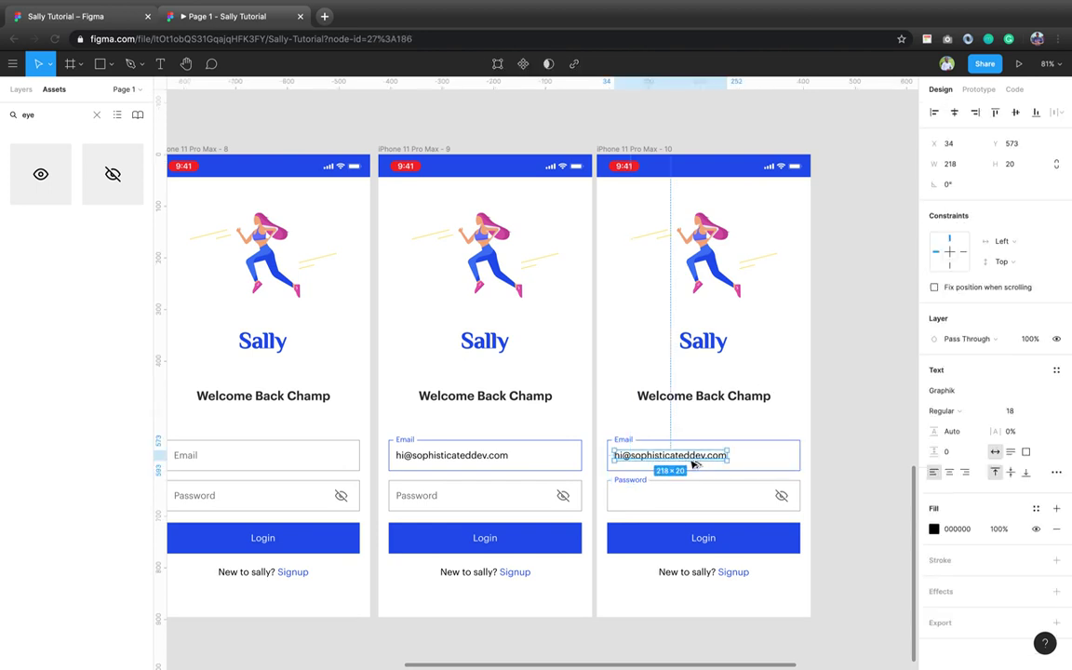
left_click_drag(695, 464, 694, 502)
double_click(692, 498)
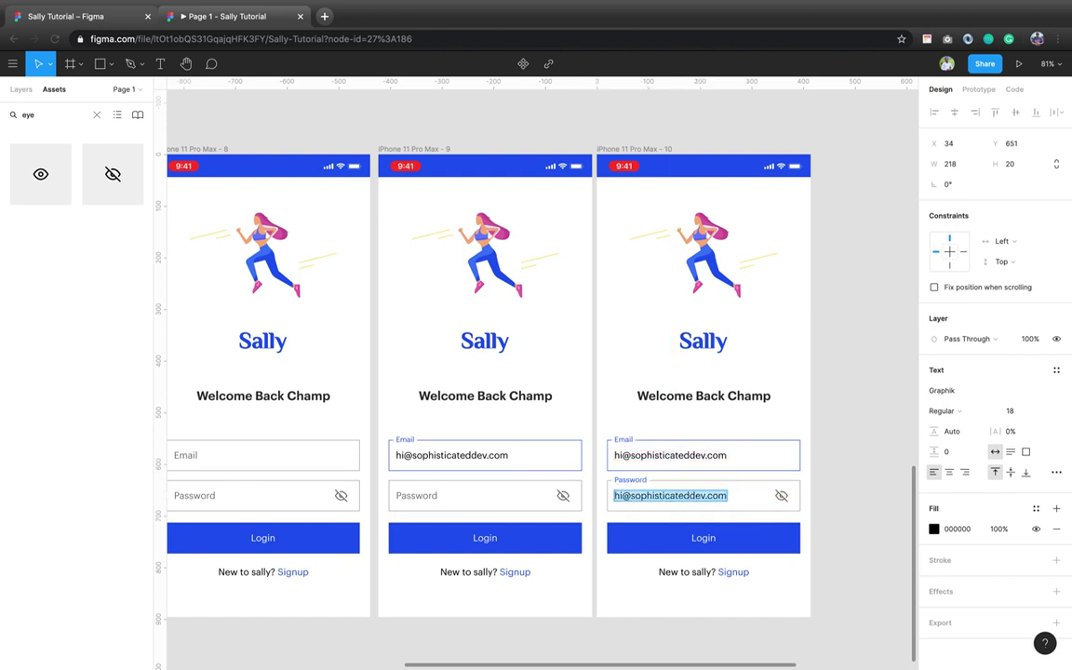
type("••••••••••••")
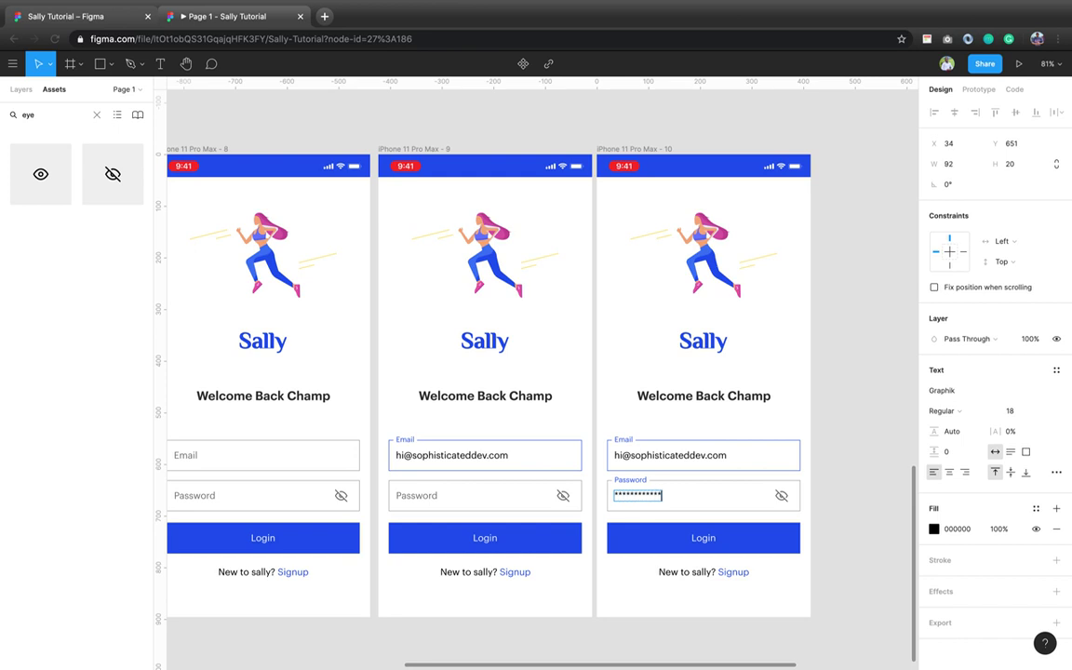
type("••")
key("Escape")
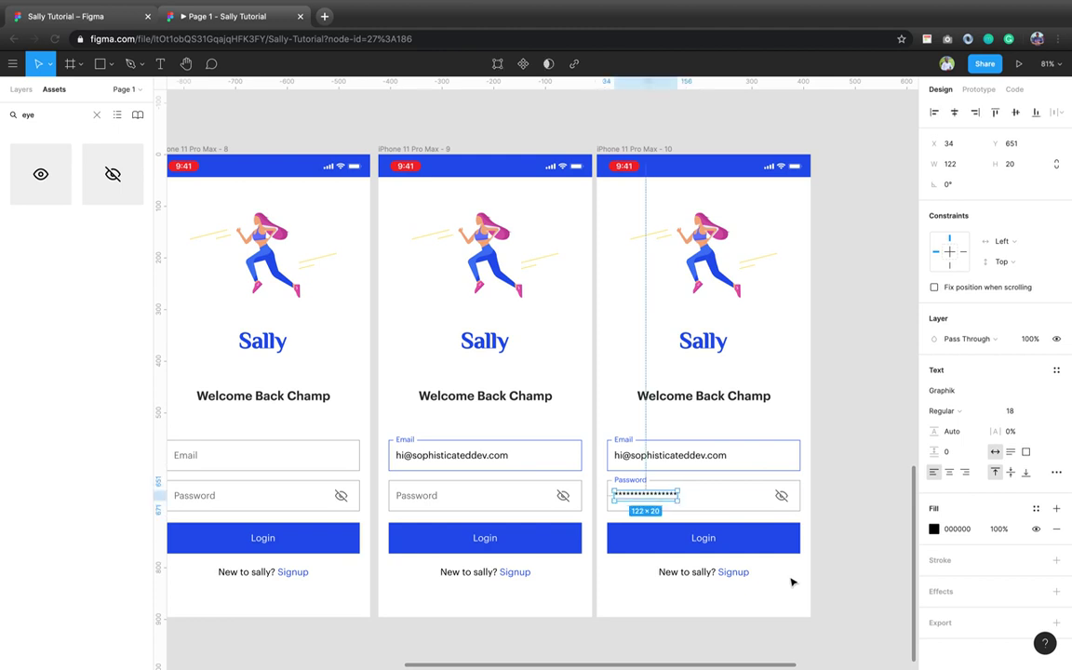
key("Escape")
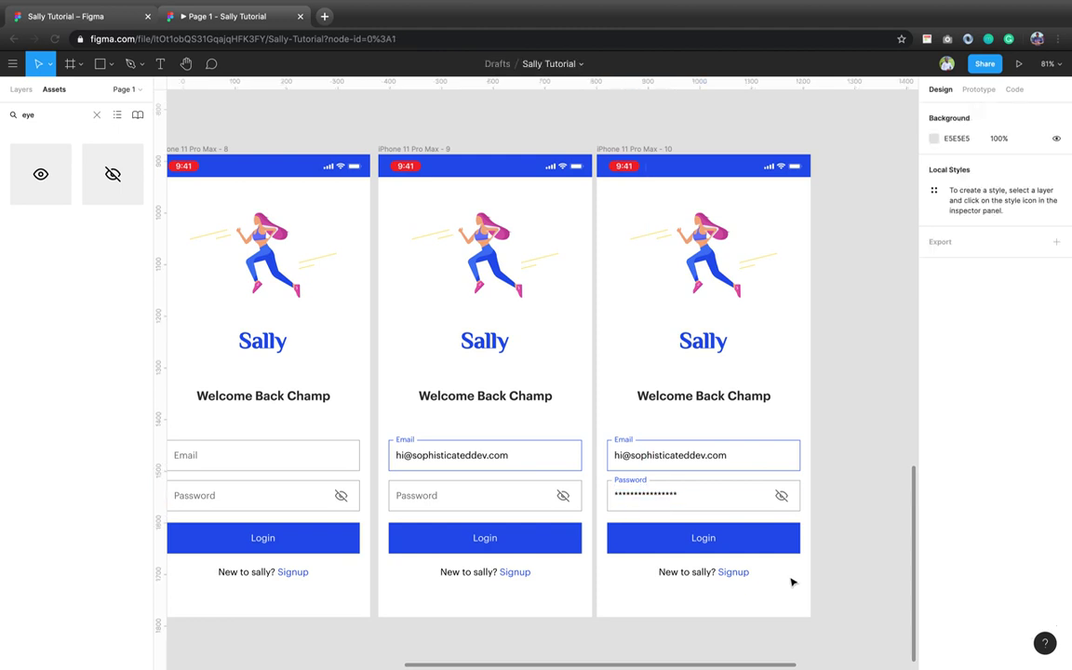
scroll(674, 401, "down", 2)
scroll(684, 414, "down", 1)
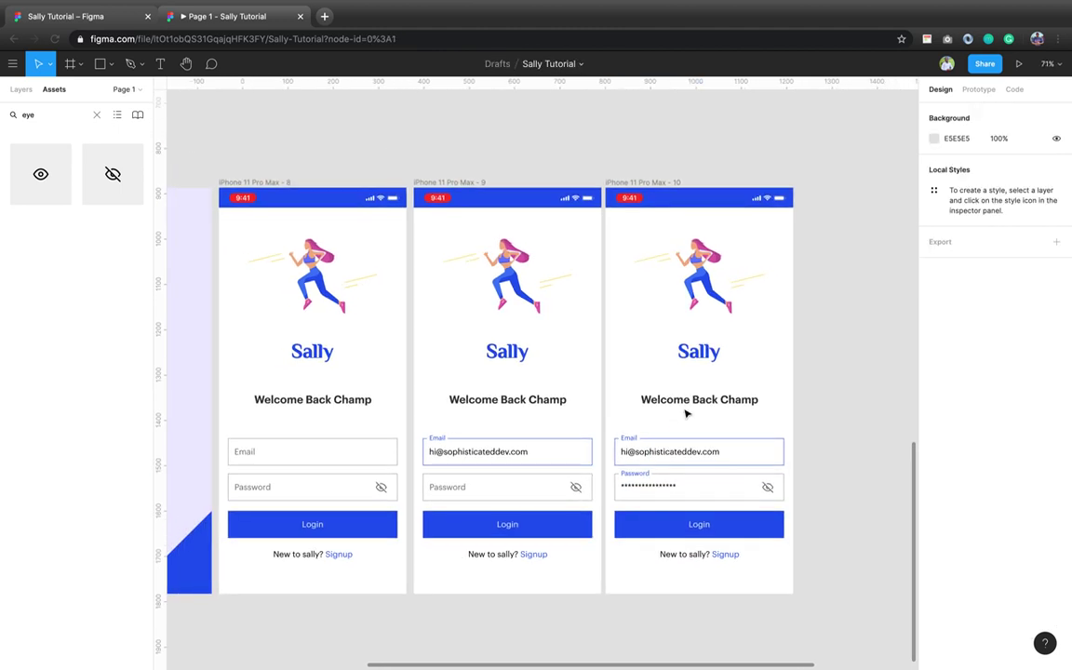
scroll(735, 397, "right", 2)
scroll(693, 414, "right", 3)
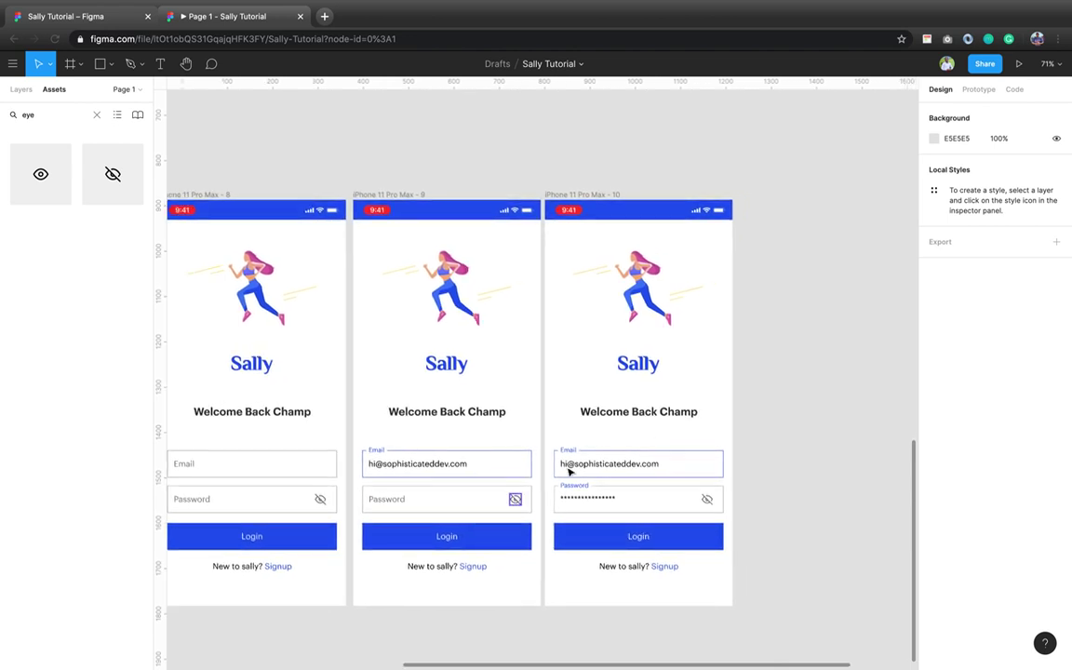
scroll(597, 386, "down", 3)
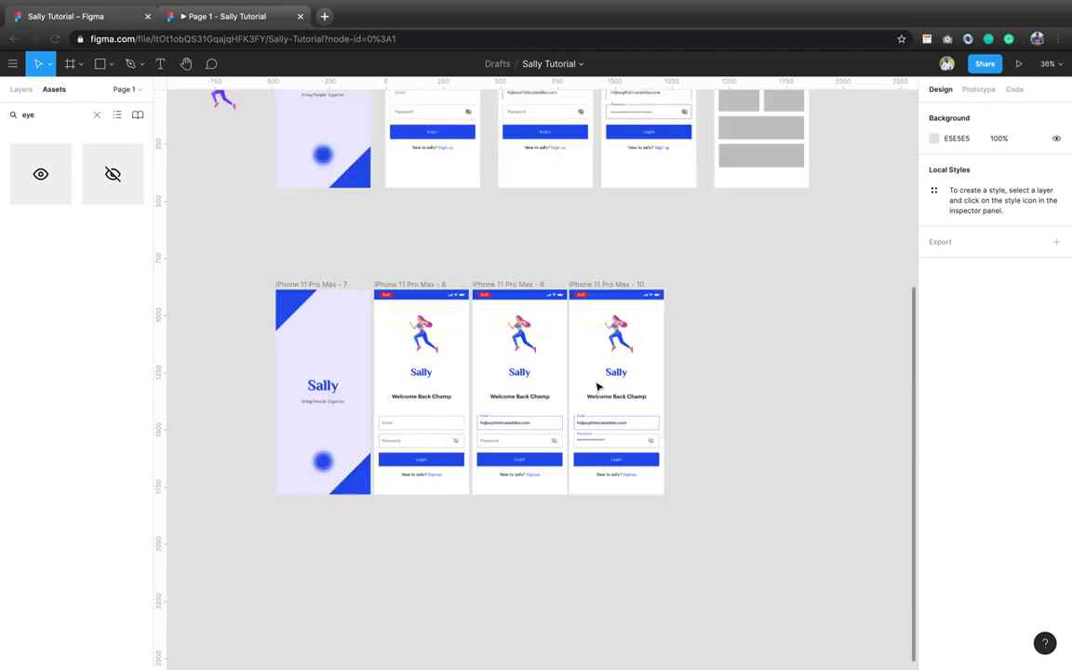
- Resize screen 9's running-woman illustration from its top-left corner to about 184 × 107
left_click(498, 321)
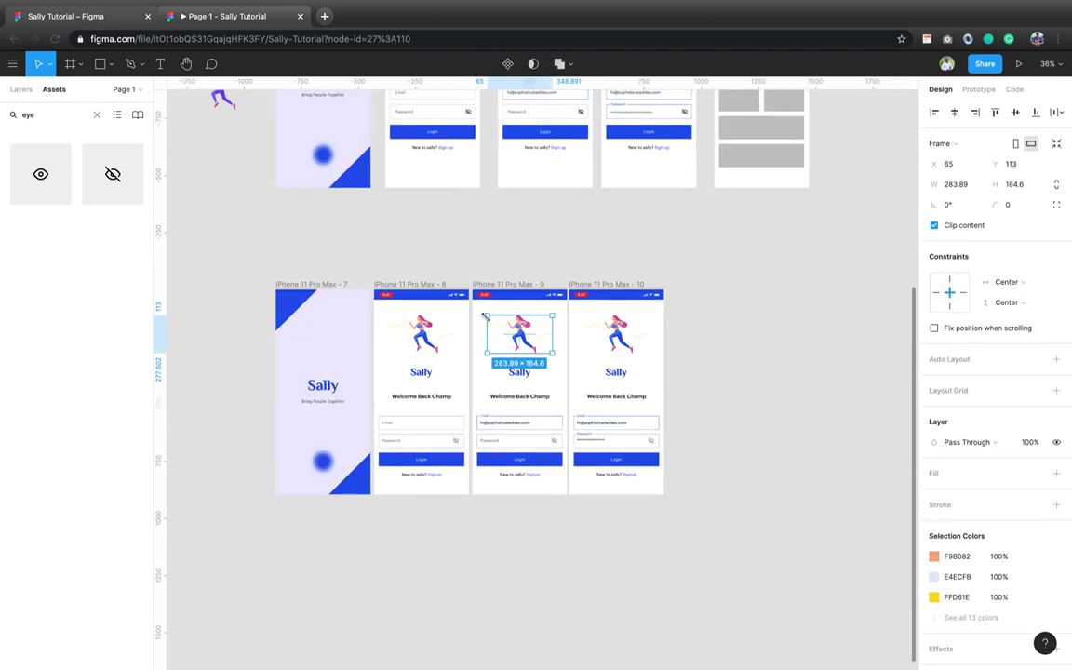
left_click_drag(486, 316, 497, 321)
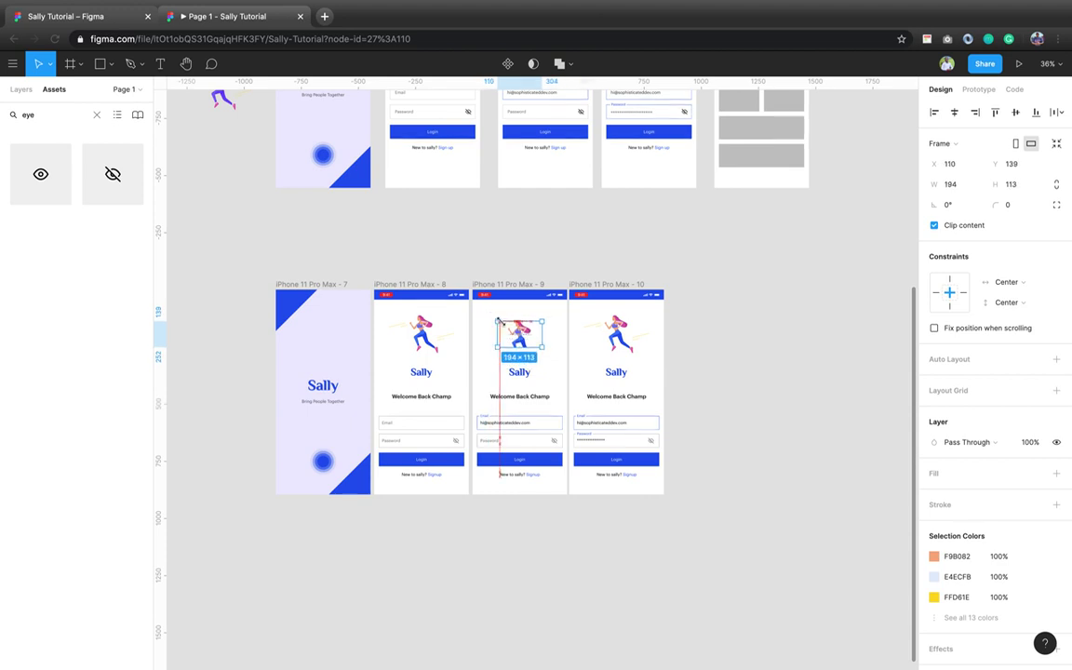
key("ctrl+z")
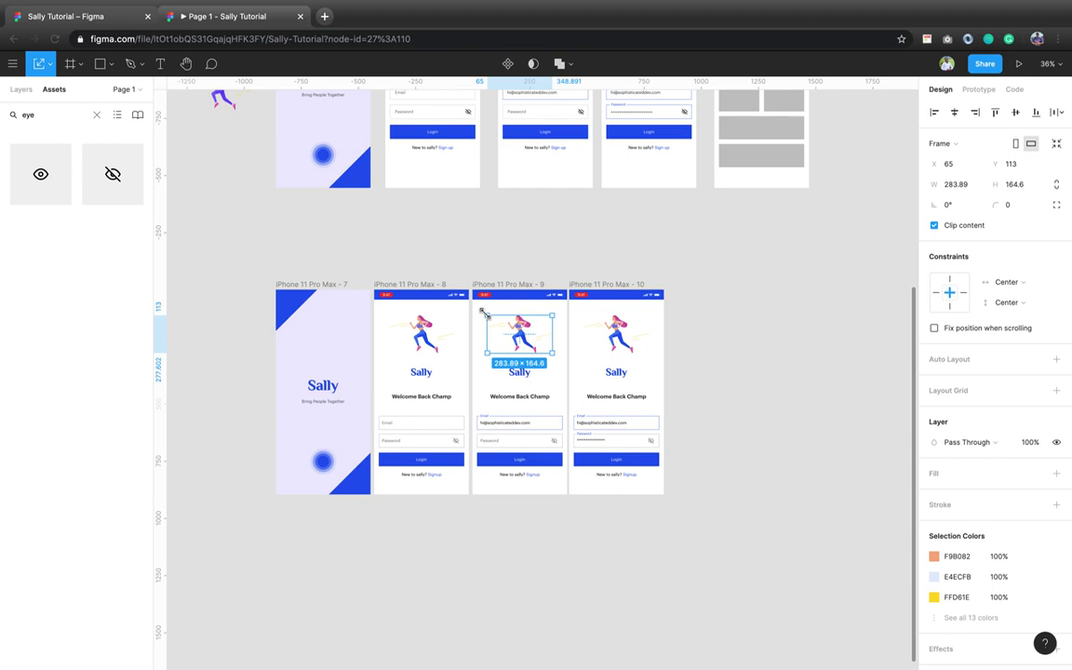
left_click_drag(486, 316, 497, 322)
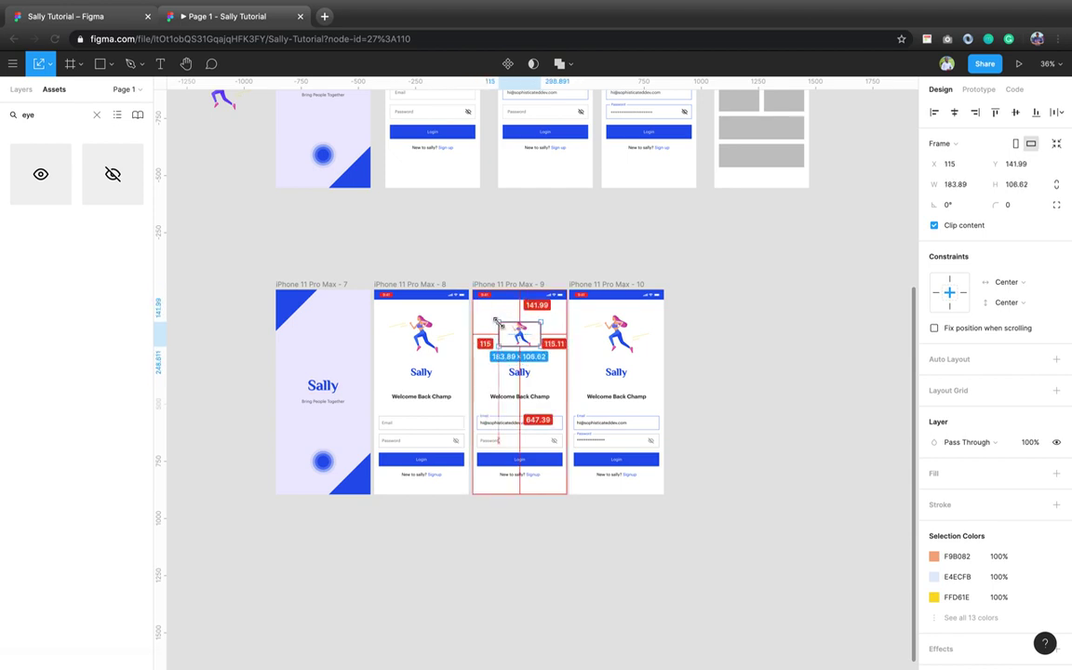
- Duplicate home screen iPhone 11 Pro Max - 6 into the lower row beside frame 10
left_click(772, 294)
scroll(735, 263, "up", 2)
scroll(736, 261, "up", 3)
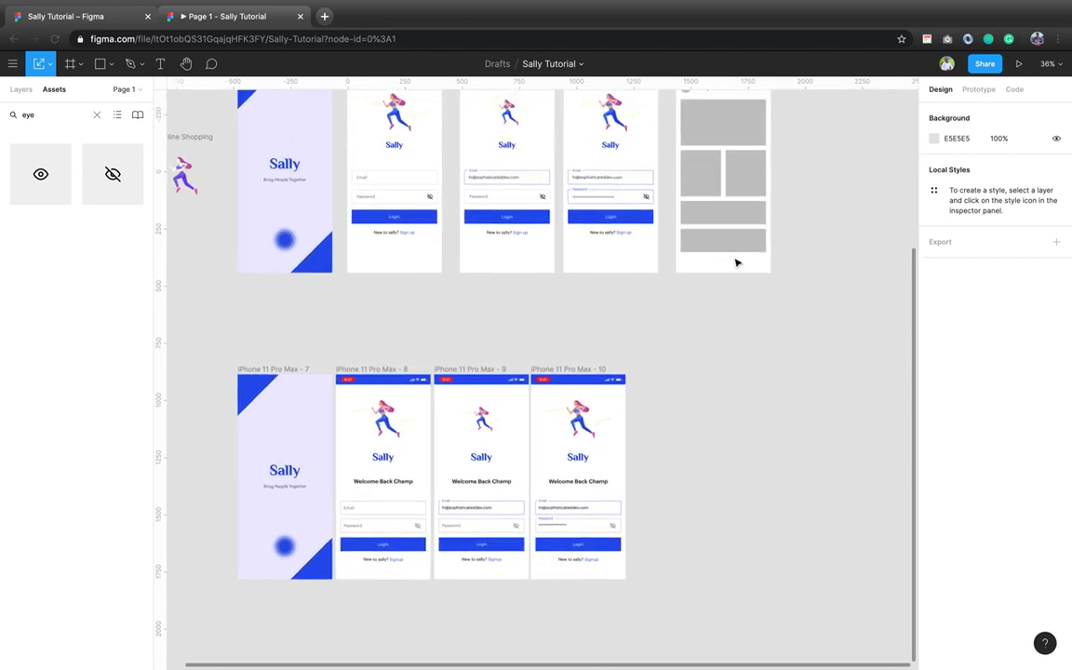
scroll(737, 259, "up", 2)
scroll(737, 259, "up", 2)
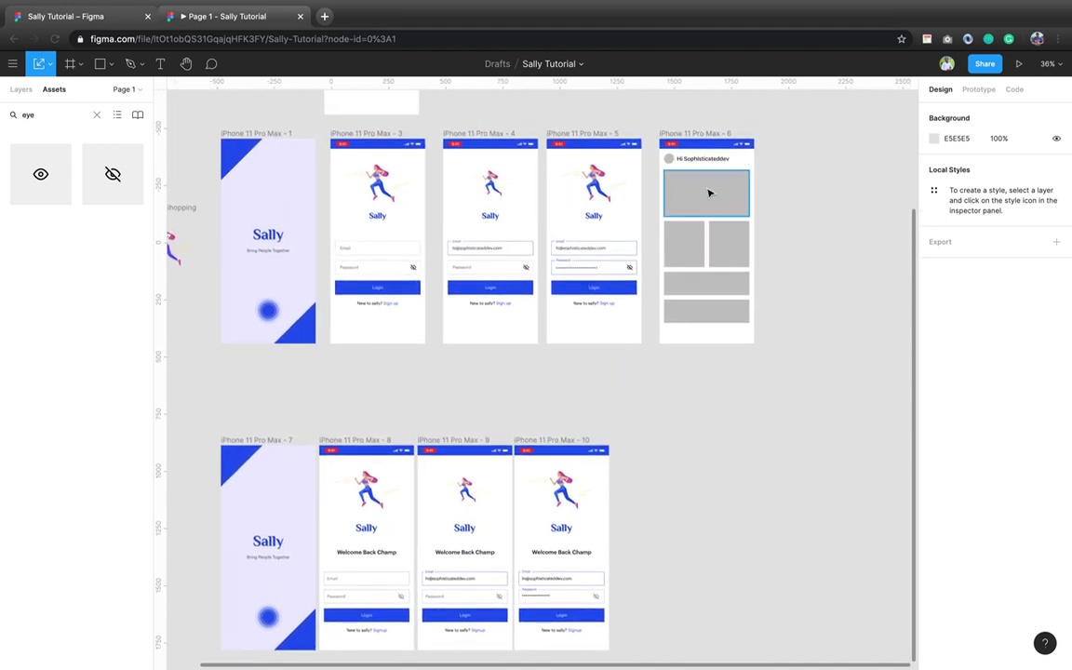
left_click(701, 136)
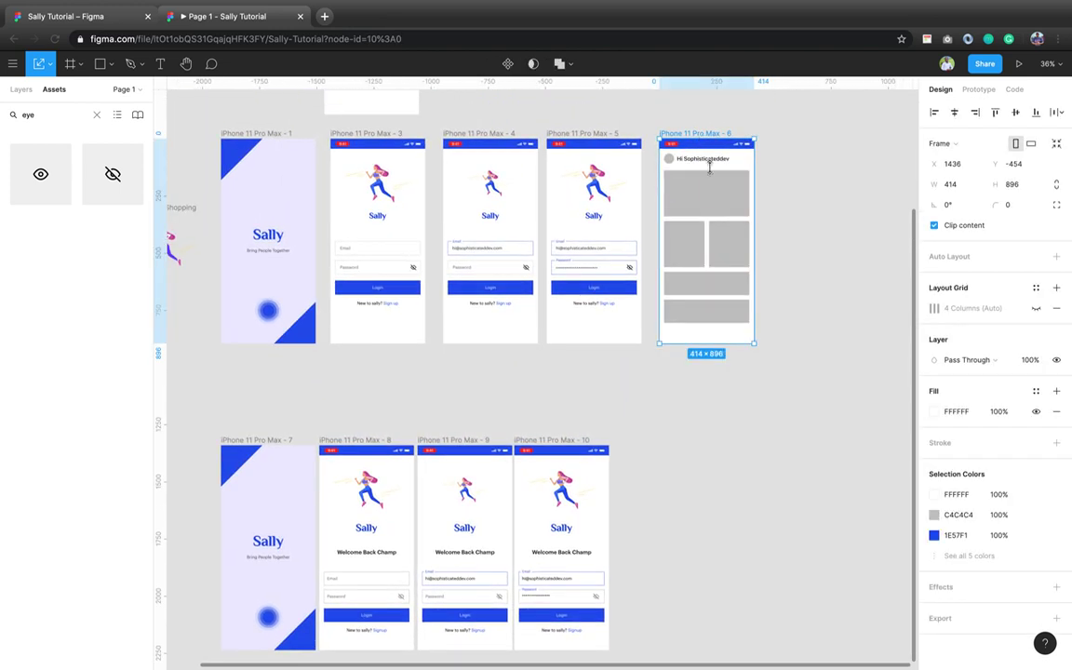
left_click_drag(722, 318, 693, 533)
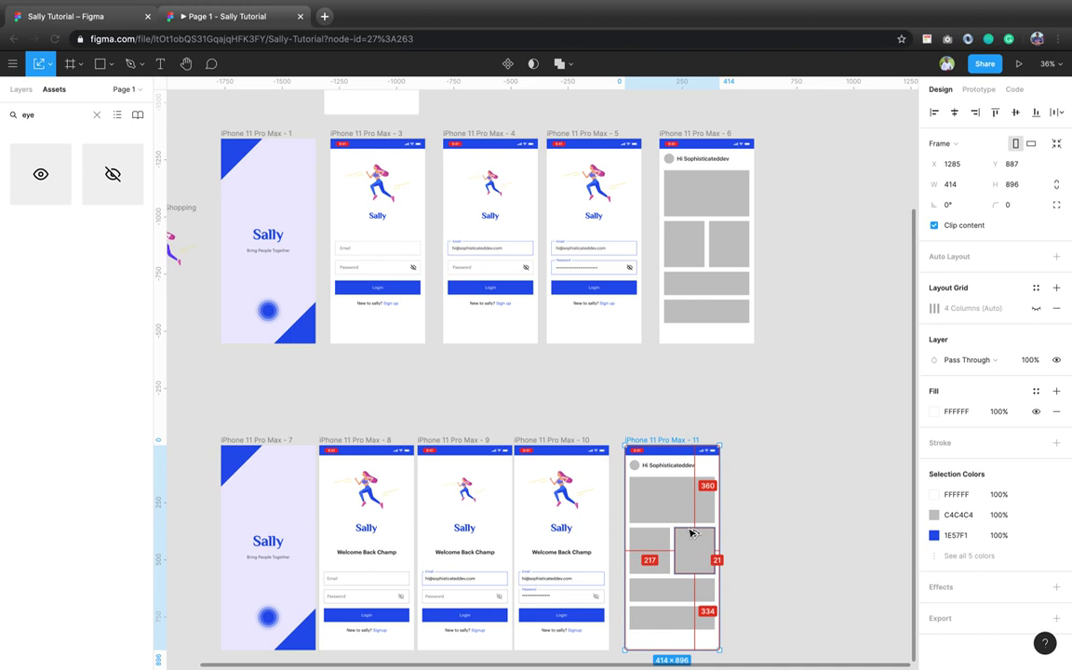
scroll(691, 533, "down", 3)
scroll(692, 534, "down", 3)
scroll(704, 512, "up", 2)
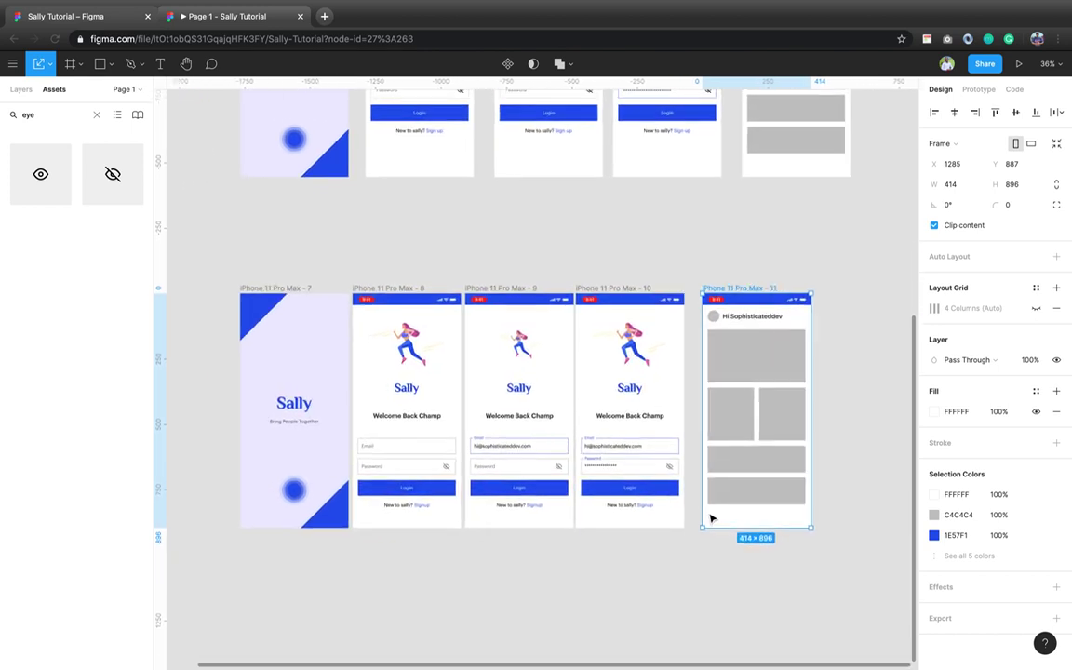
scroll(711, 514, "up", 1)
left_click_drag(780, 447, 771, 445)
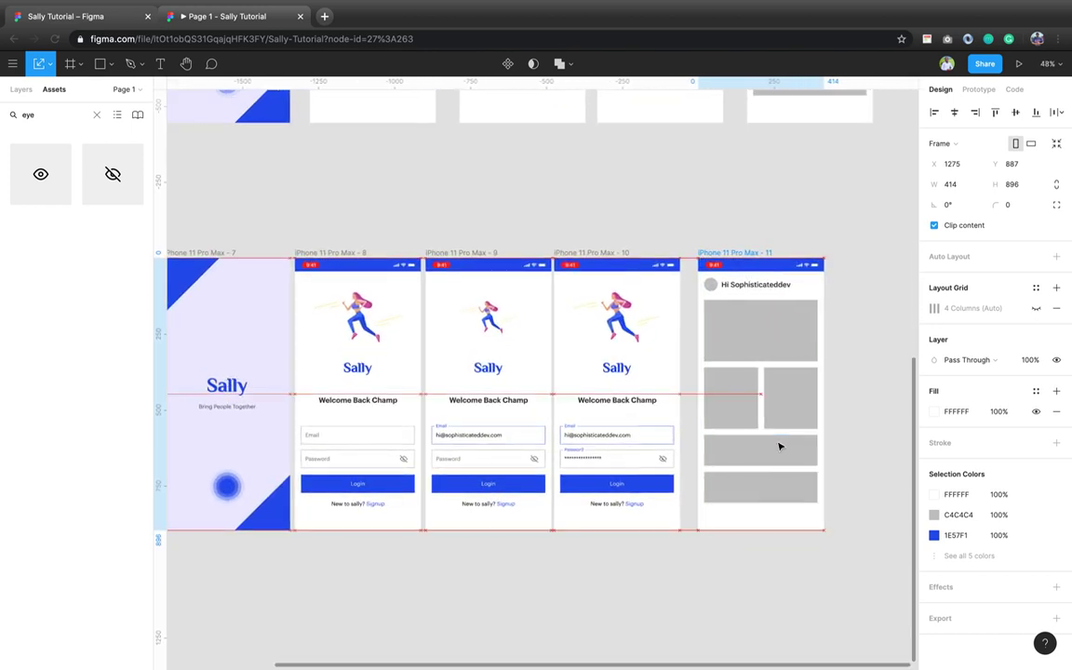
- Choose iPhone 11 Pro Max - 7 as the Starting Frame in the Prototype settings
left_click(442, 564)
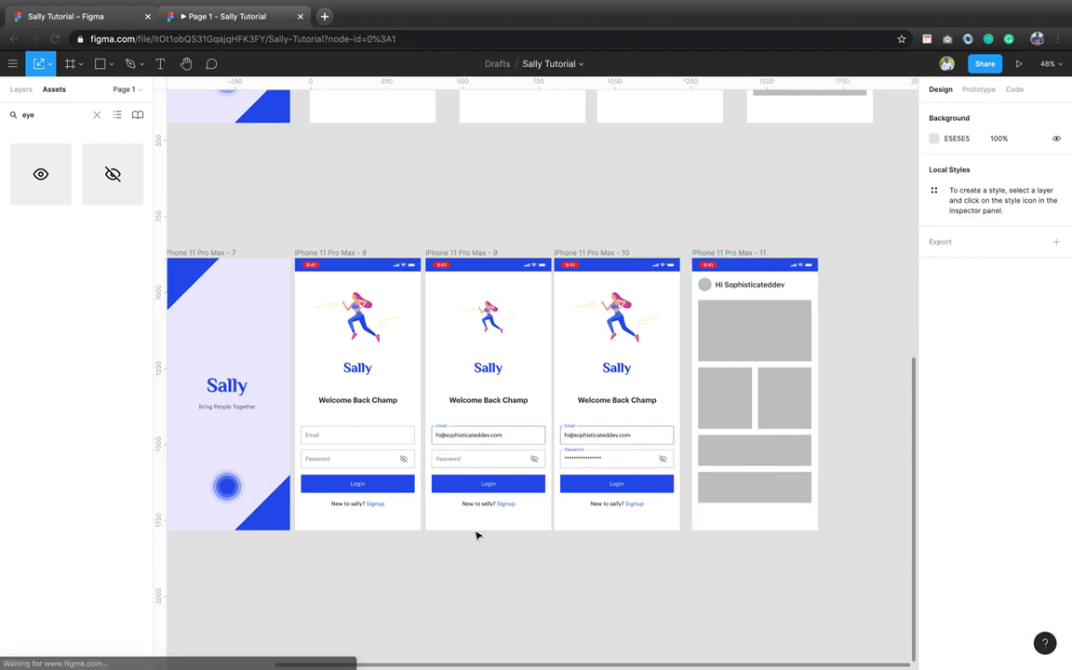
left_click(979, 95)
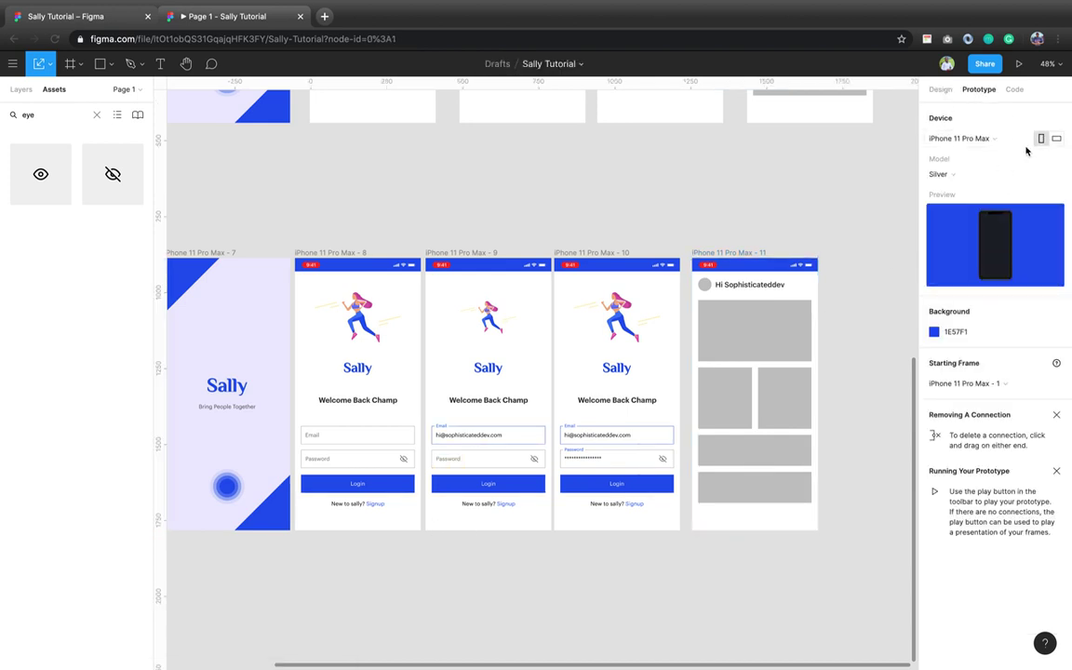
left_click(969, 177)
scroll(264, 276, "left", 2)
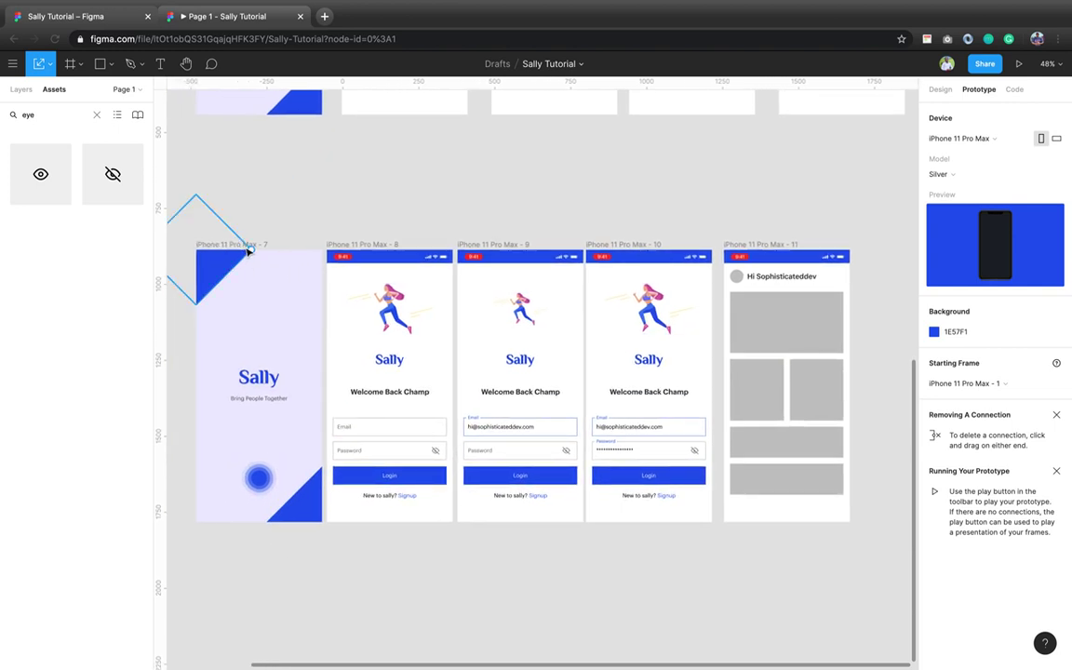
left_click(263, 244)
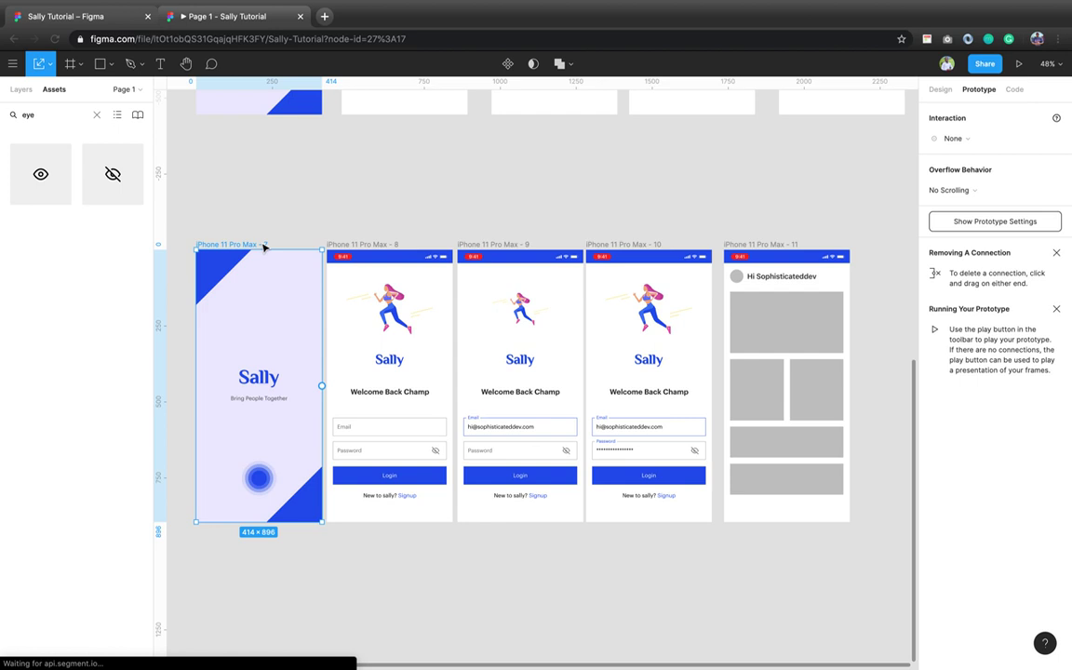
left_click(506, 193)
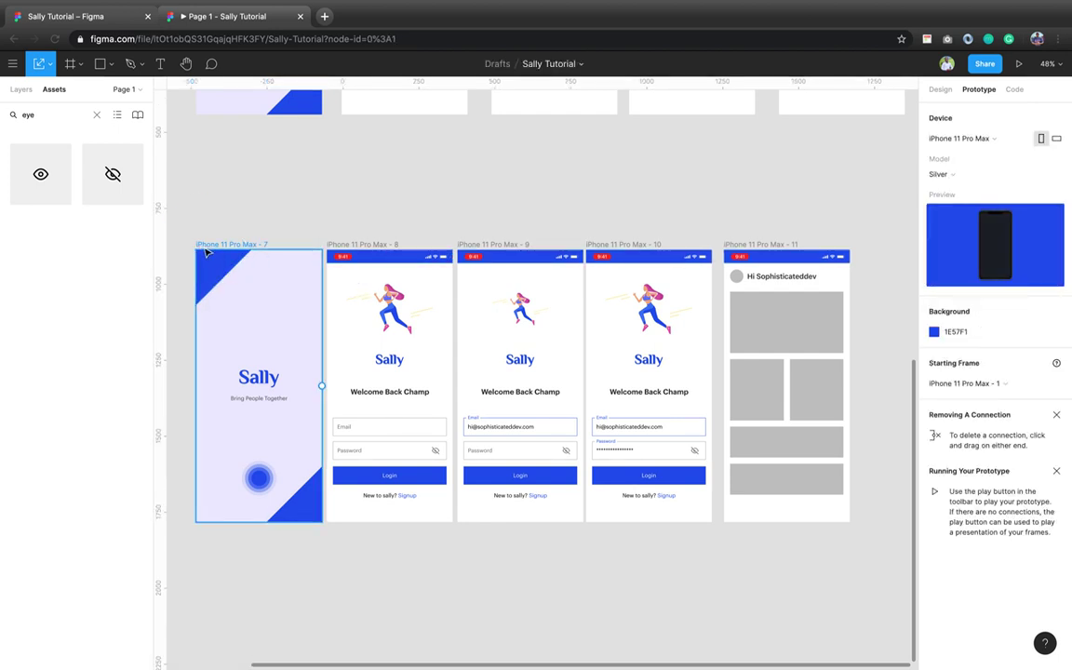
left_click(1005, 383)
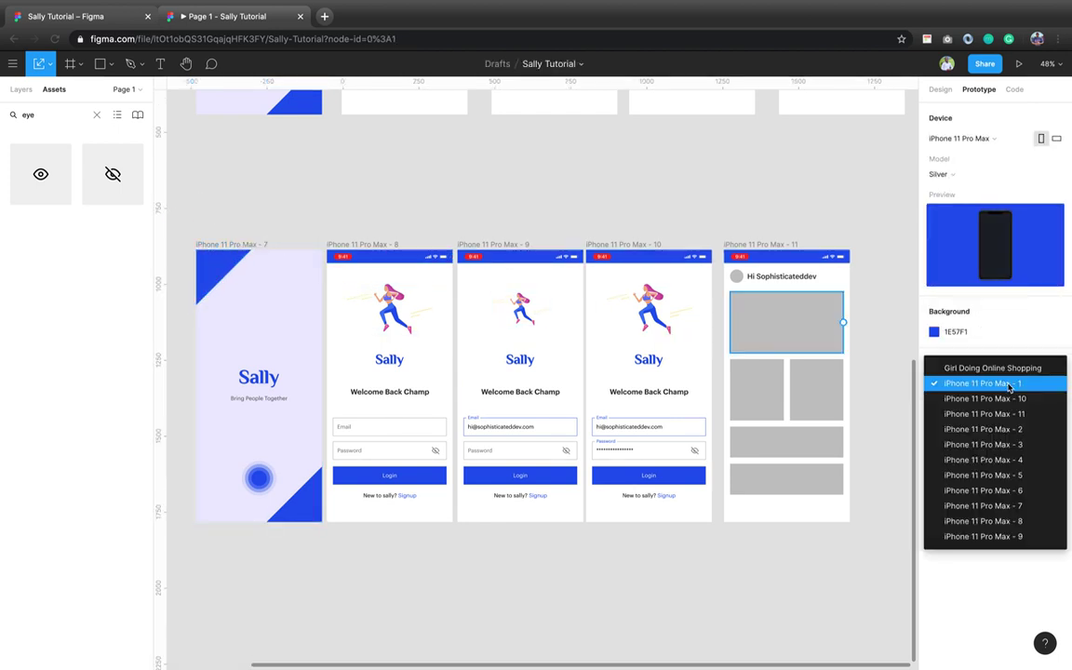
left_click(1008, 506)
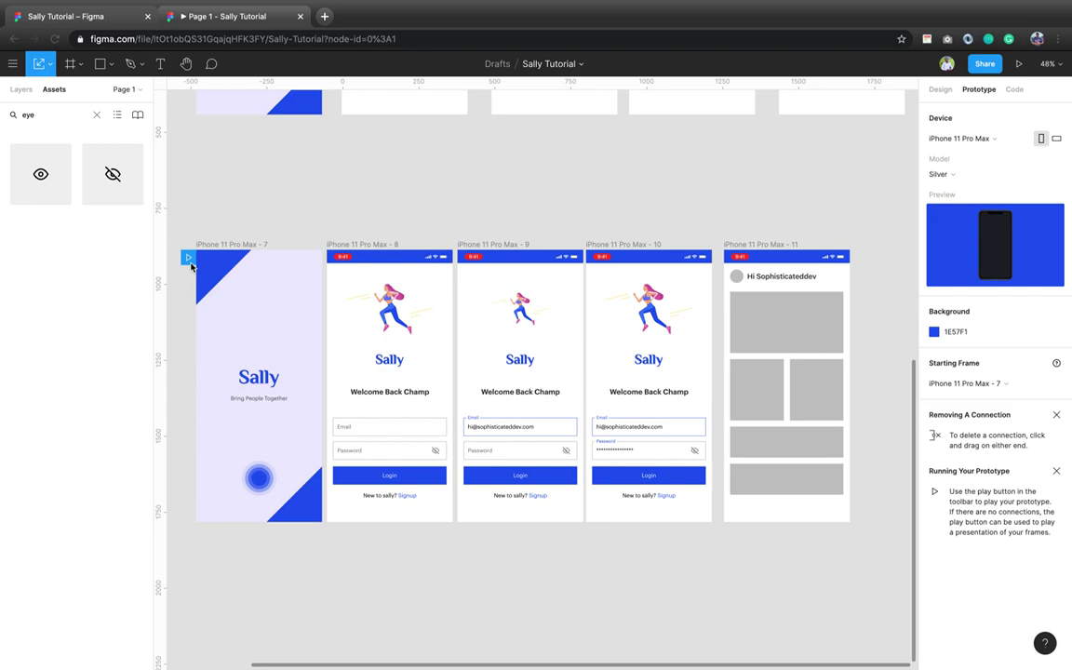
scroll(191, 265, "up", 3)
scroll(195, 259, "up", 3)
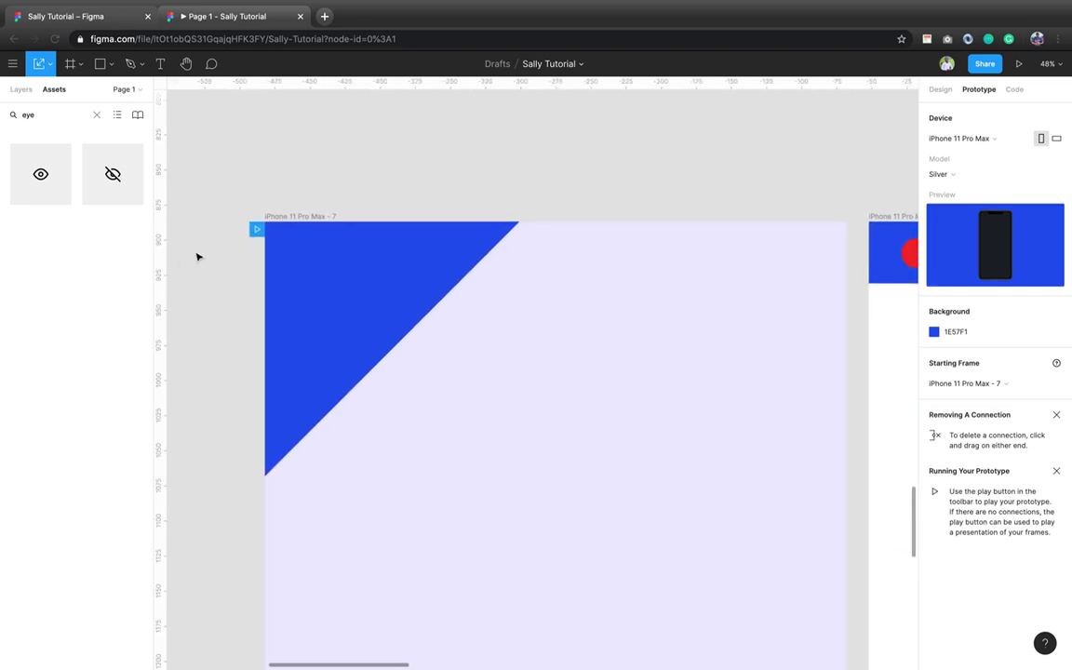
scroll(248, 249, "down", 5)
scroll(249, 251, "down", 3)
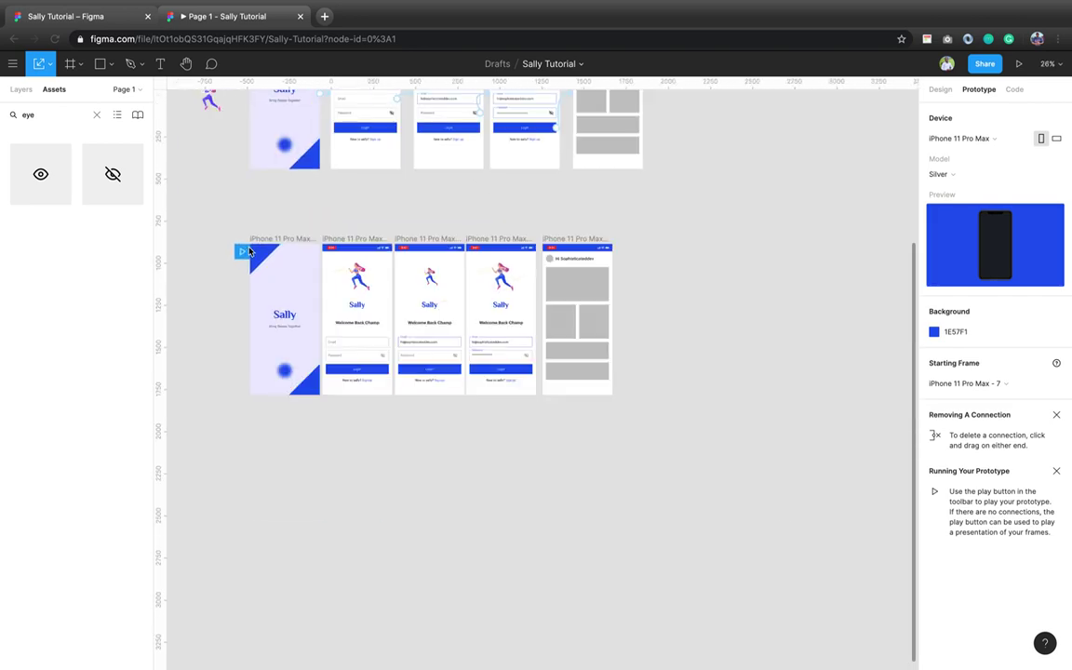
scroll(206, 244, "up", 3)
scroll(206, 244, "up", 3)
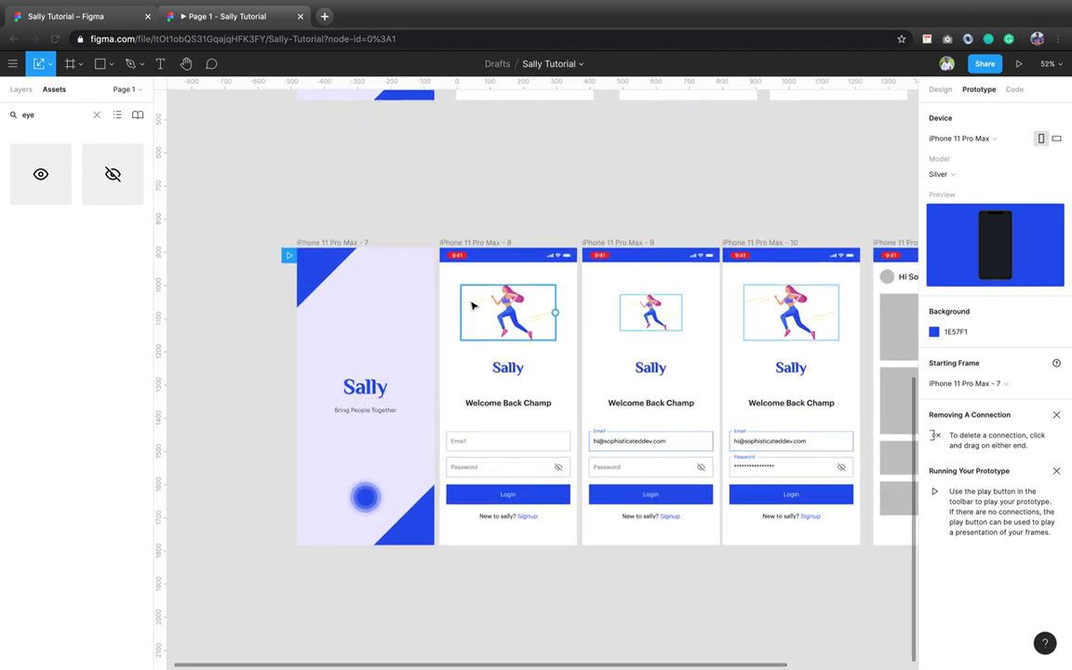
- Connect splash frame 7 to login frame 8 with an After Delay trigger of 1500 ms
left_click(348, 244)
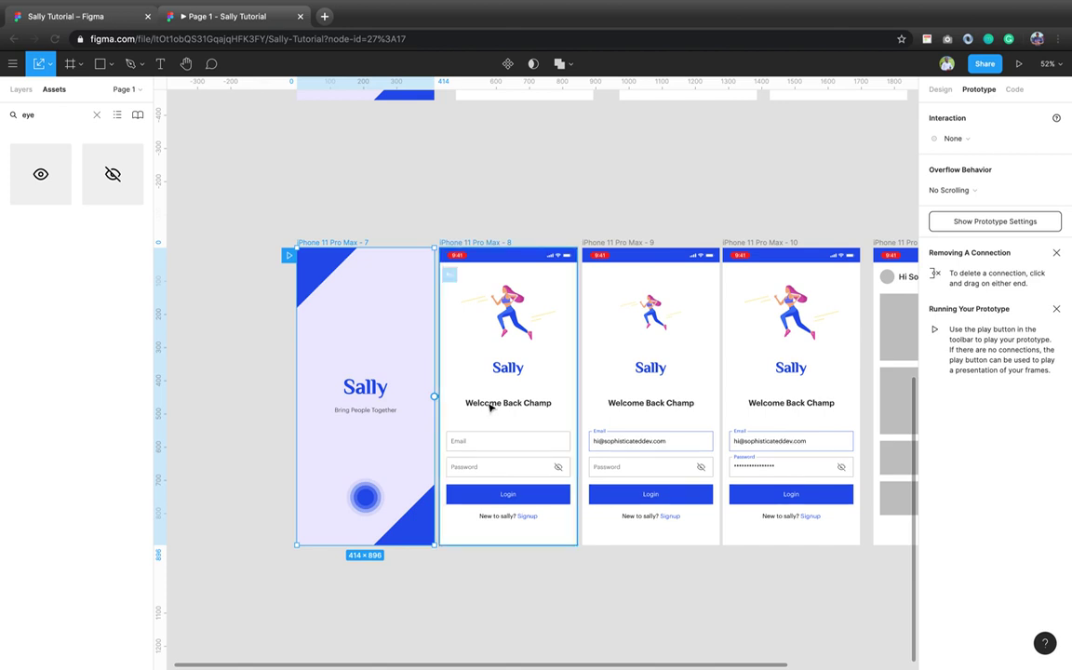
left_click_drag(434, 397, 491, 407)
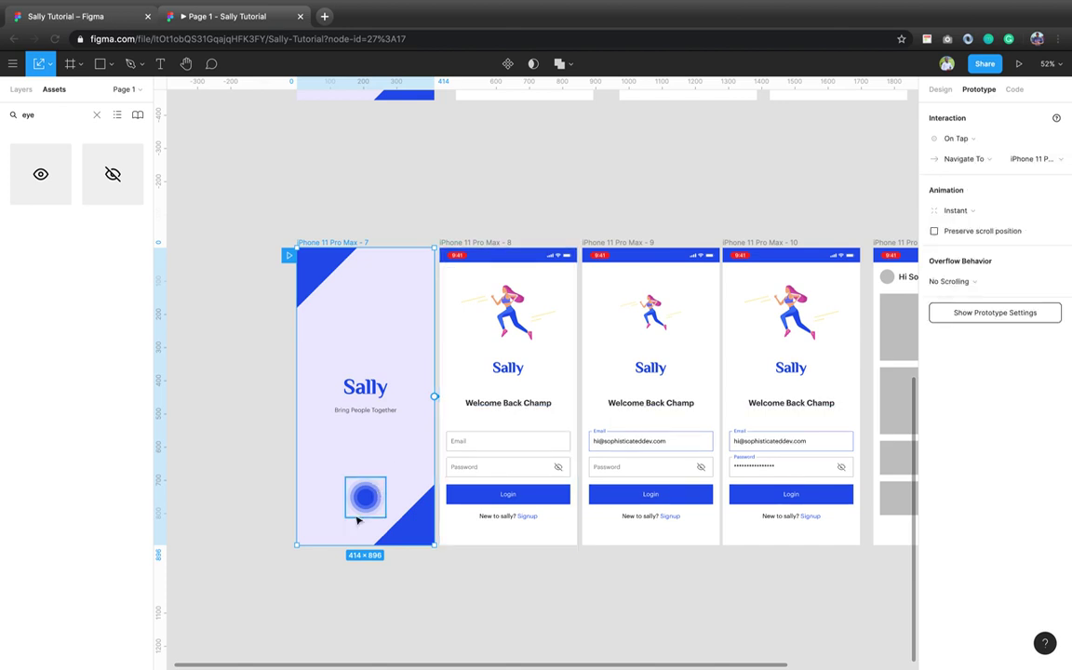
left_click(988, 139)
left_click(982, 495)
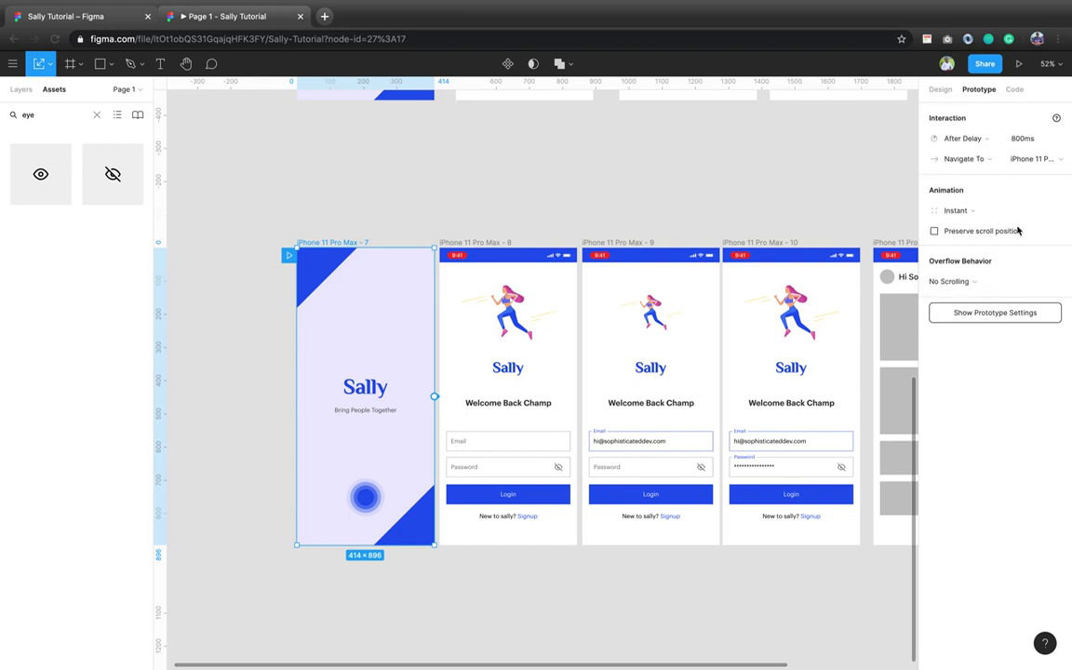
left_click(1037, 140)
type("1500")
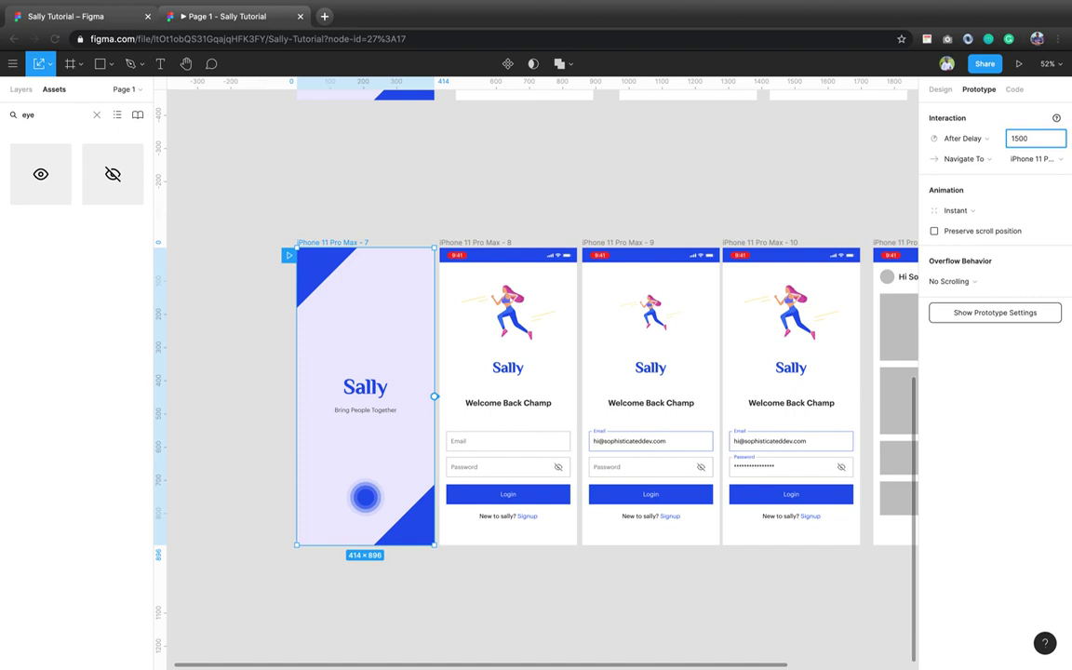
key("Return")
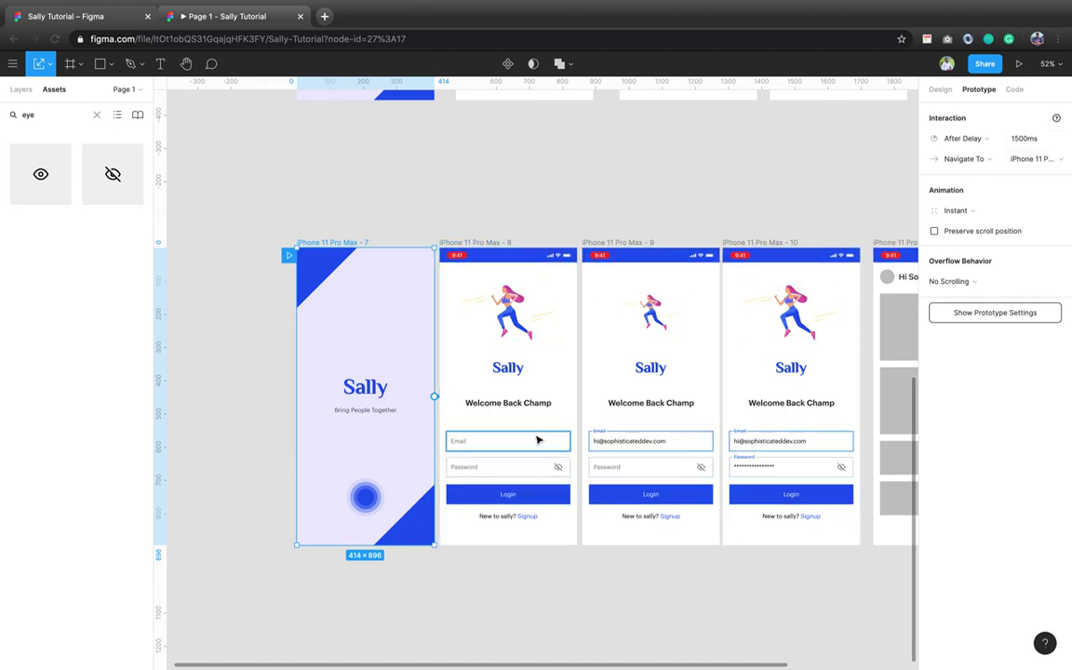
left_click(537, 440)
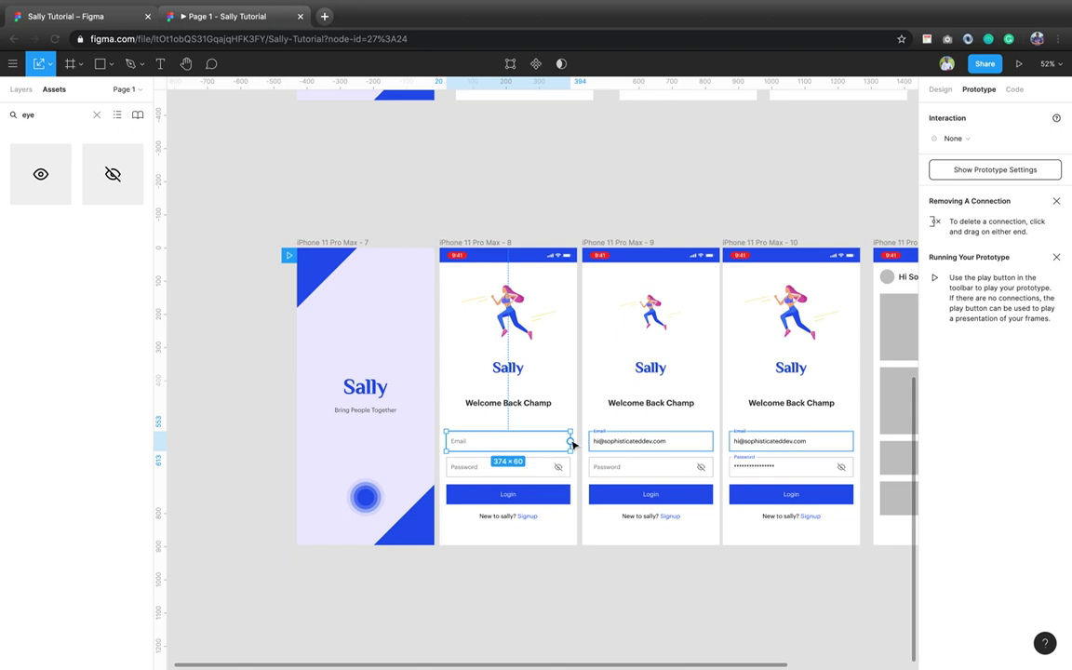
- Link frame 8's Email field to frame 9 using Smart Animate, Ease In and Out, 100 ms
left_click_drag(572, 442, 615, 446)
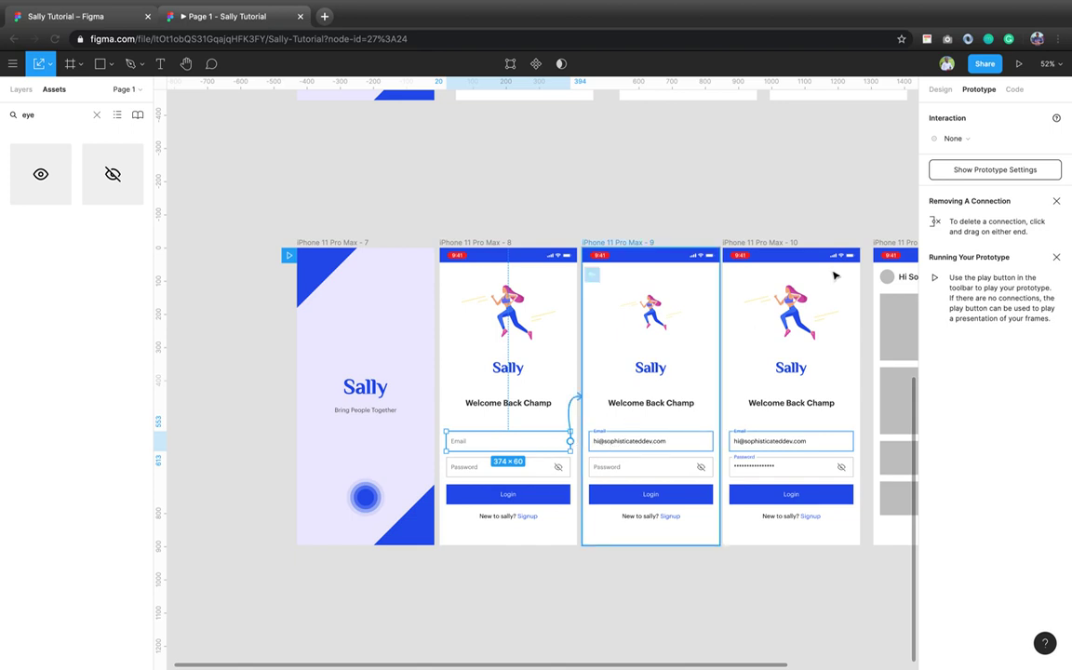
left_click_drag(835, 276, 893, 279)
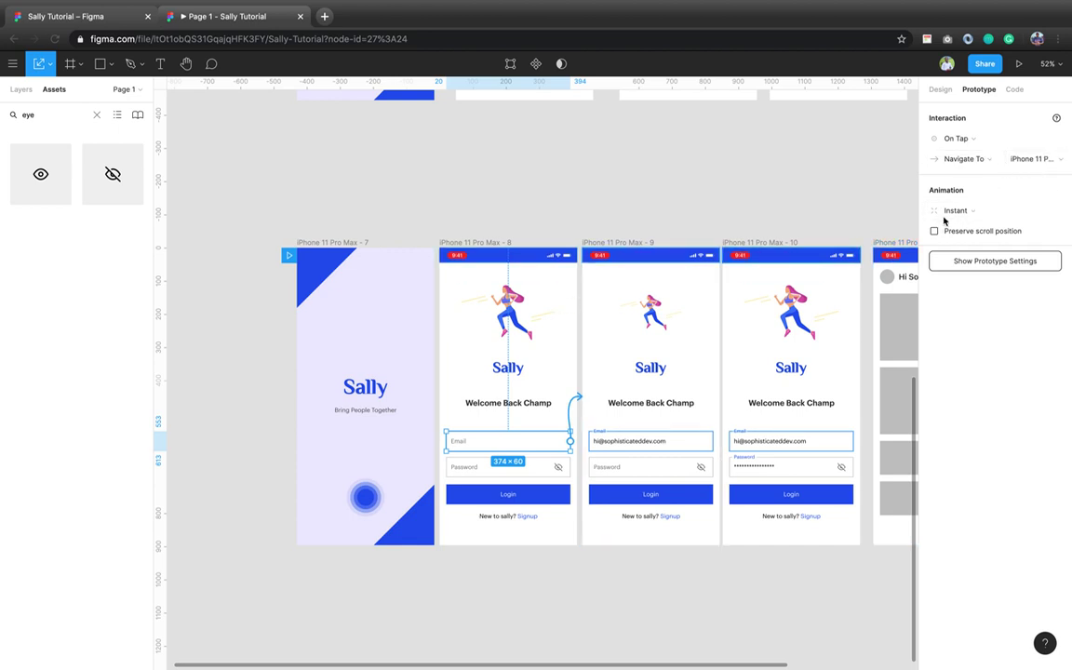
left_click(953, 211)
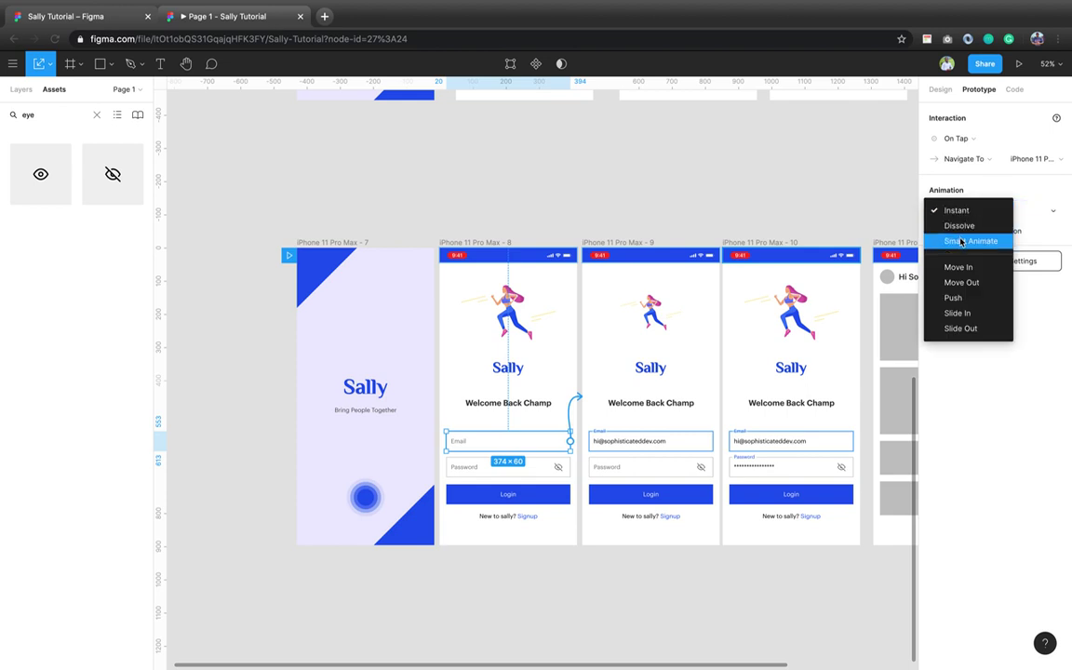
left_click(962, 241)
left_click(963, 230)
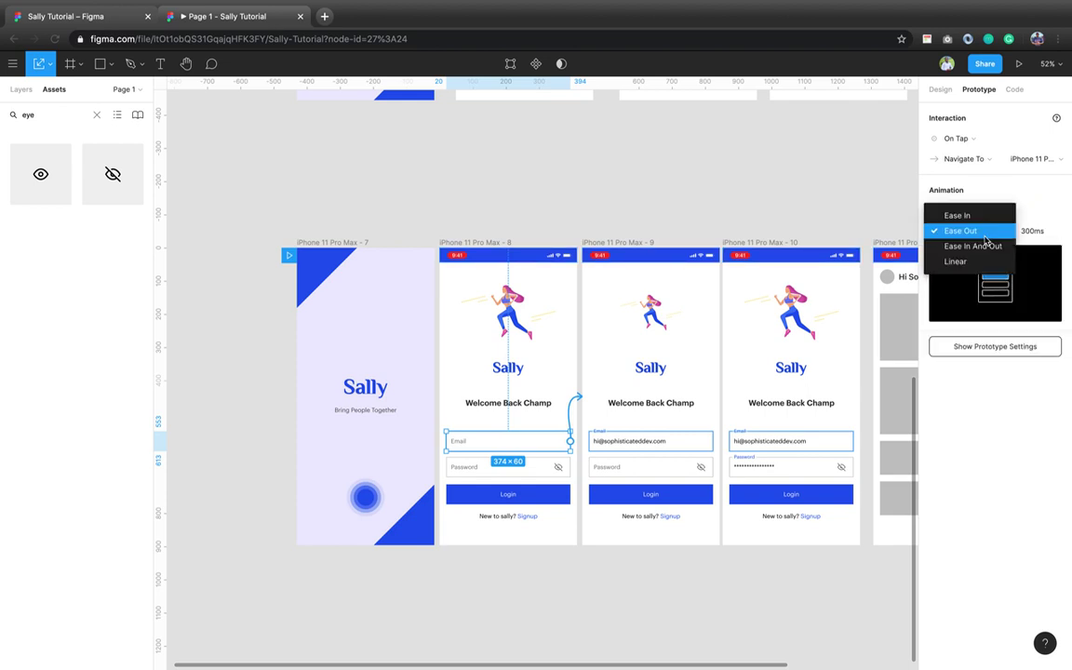
left_click(973, 245)
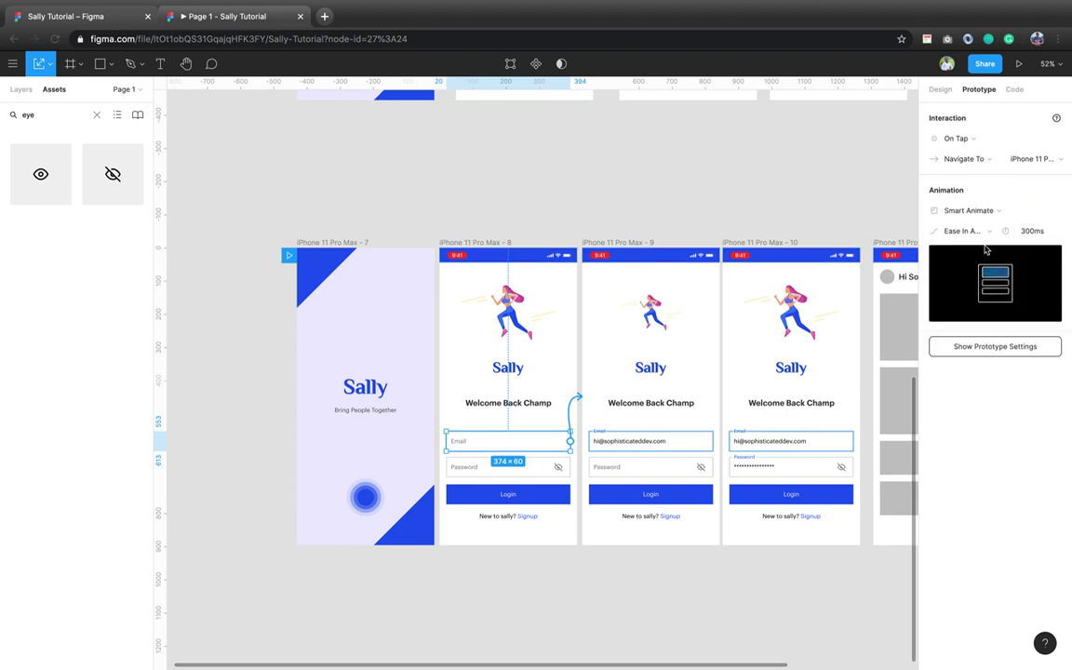
left_click(1036, 240)
type("100")
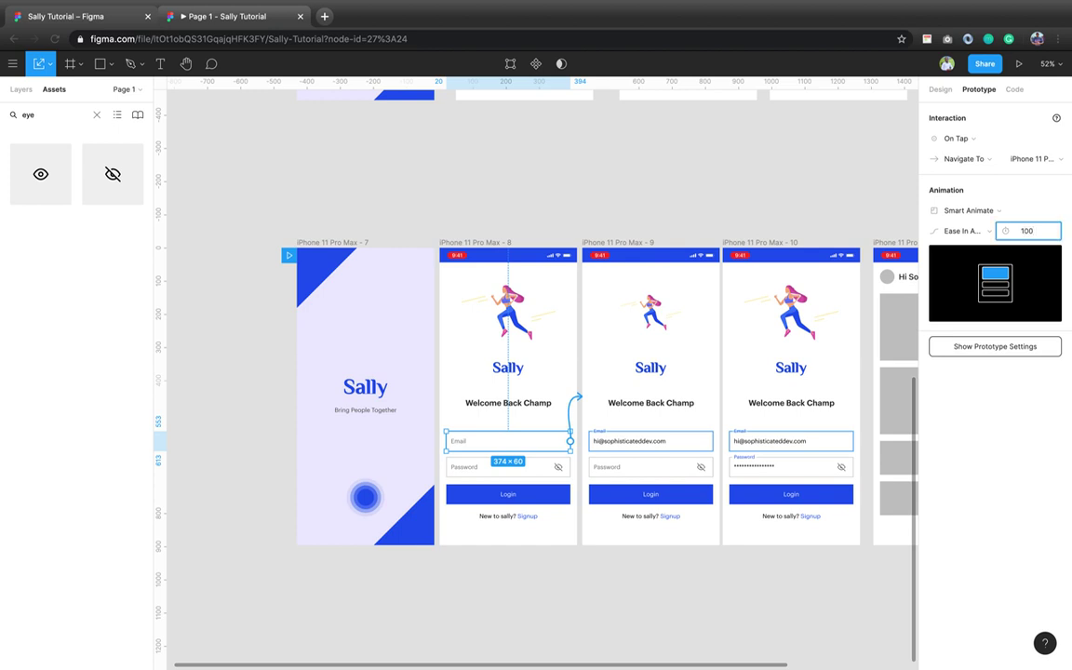
key("Return")
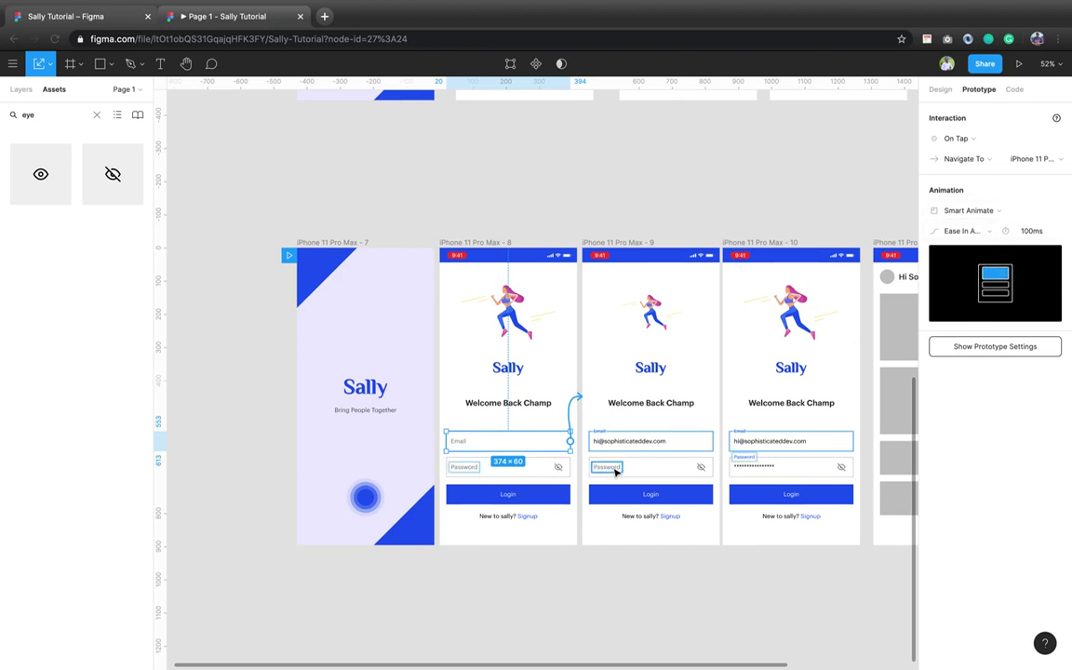
- Link frame 9's Password field to frame 10 and frame 10's Login button to frame 11
left_click(651, 474)
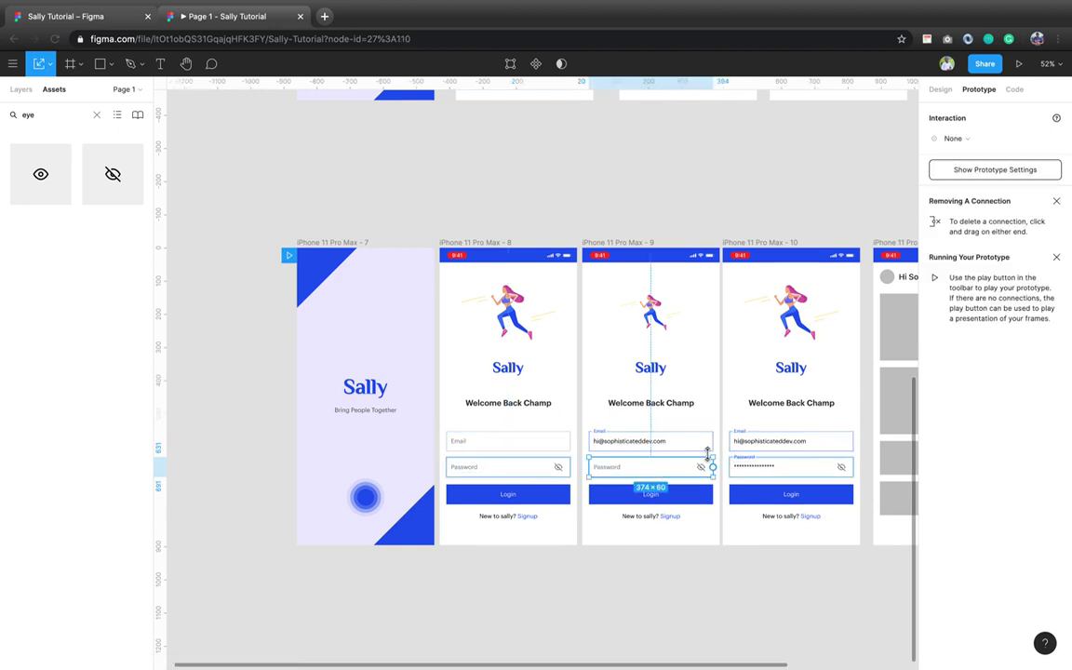
left_click_drag(713, 467, 753, 441)
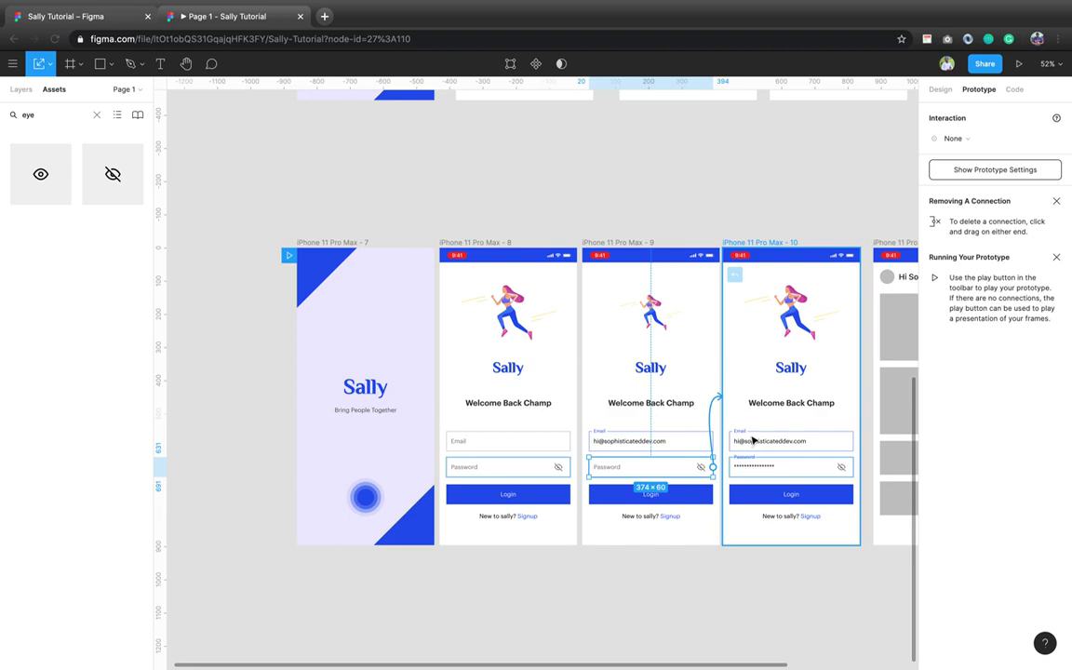
scroll(726, 433, "right", 5)
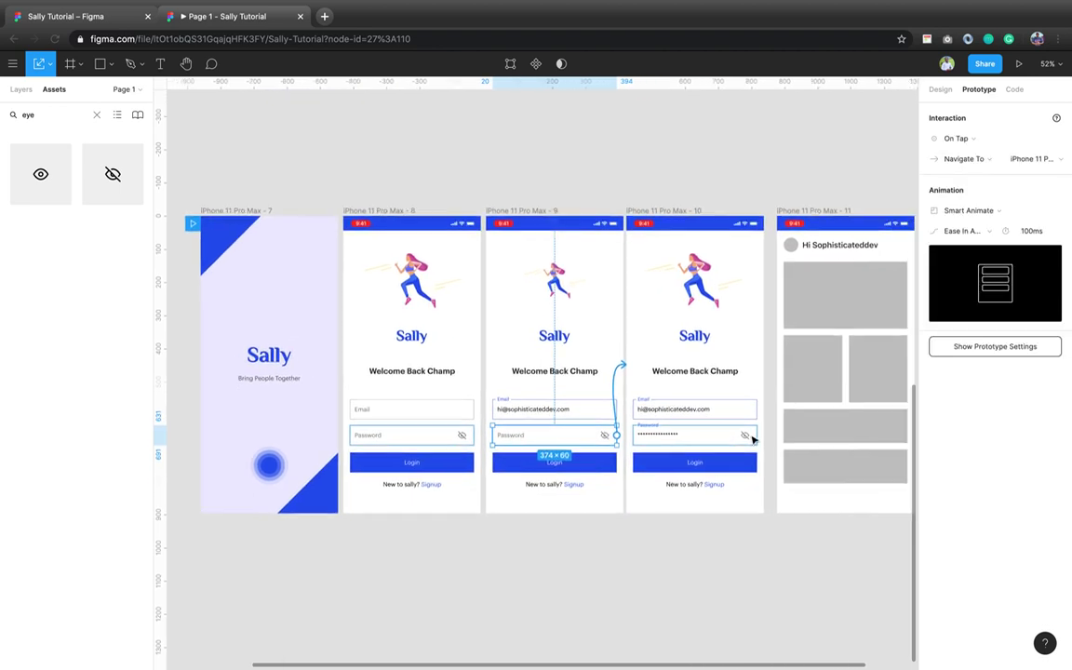
scroll(702, 427, "up", 5)
scroll(699, 425, "right", 3)
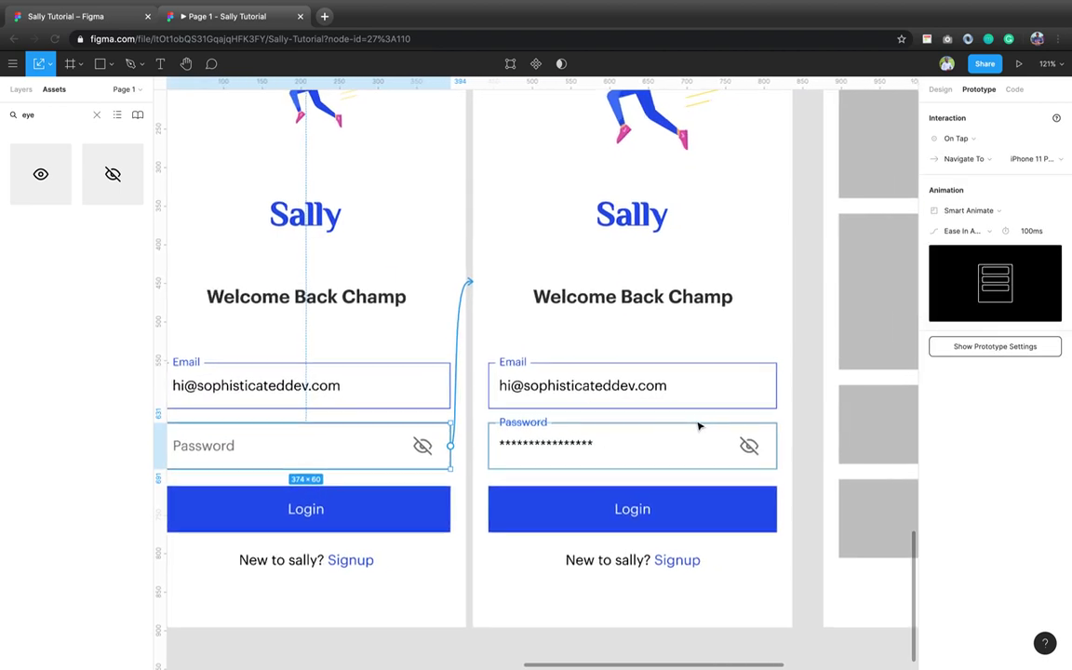
scroll(699, 428, "down", 3)
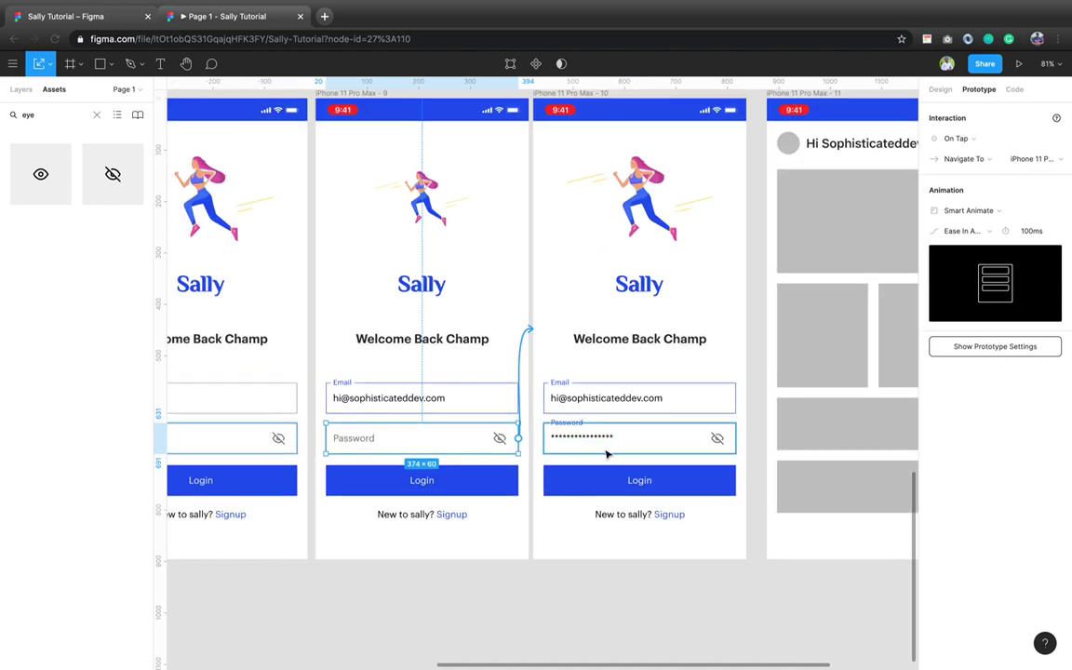
scroll(606, 454, "right", 1)
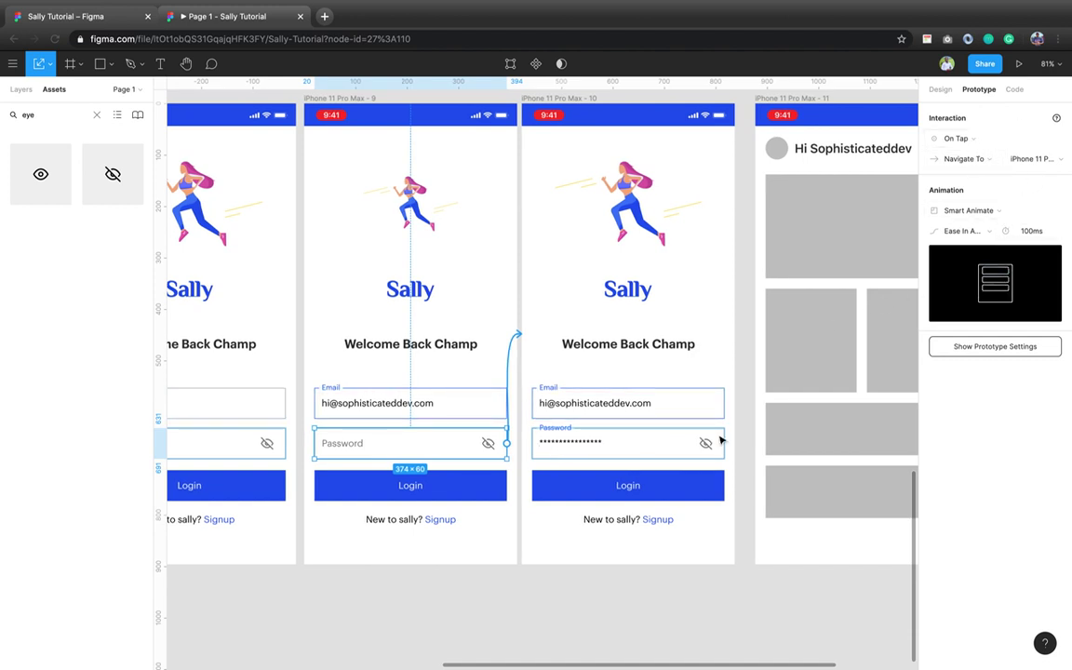
left_click(684, 490)
left_click_drag(725, 486, 794, 394)
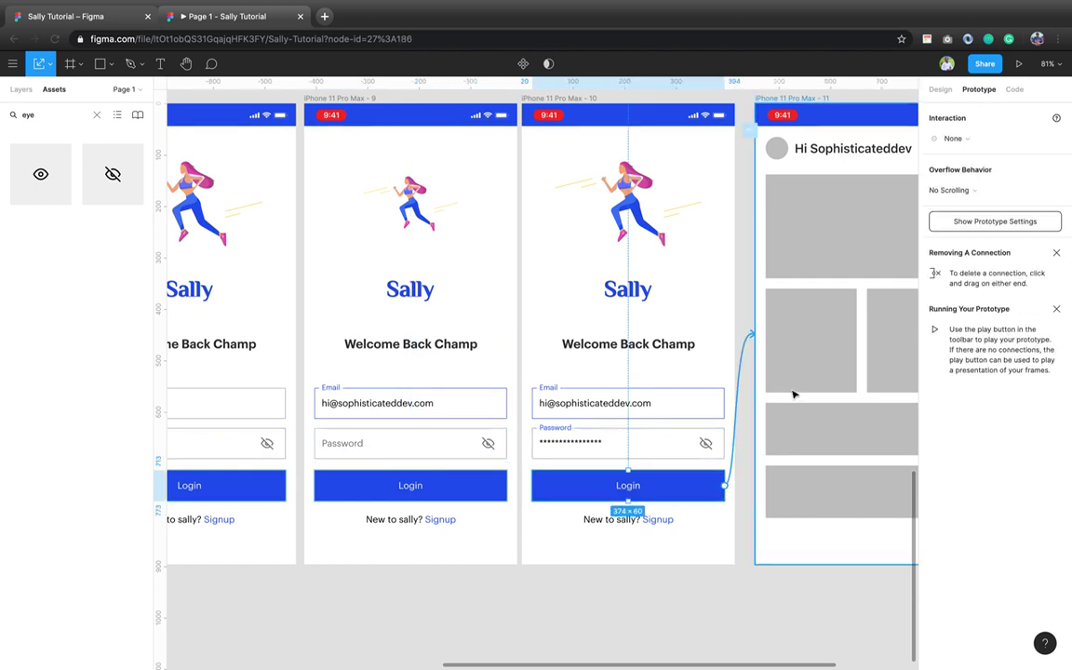
scroll(574, 403, "down", 5)
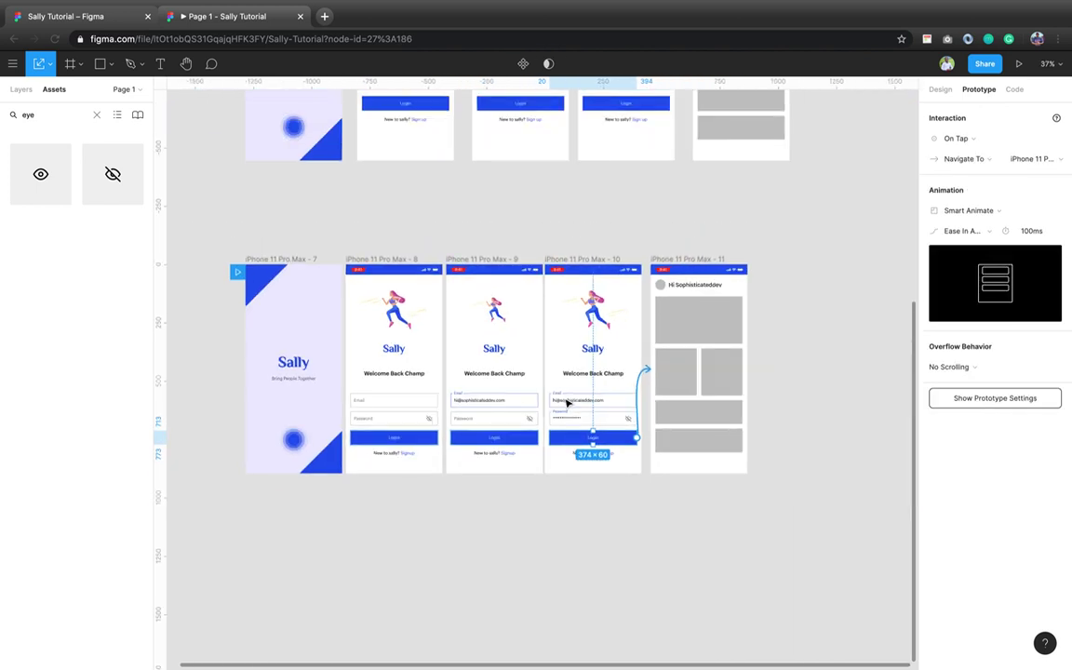
left_click(299, 16)
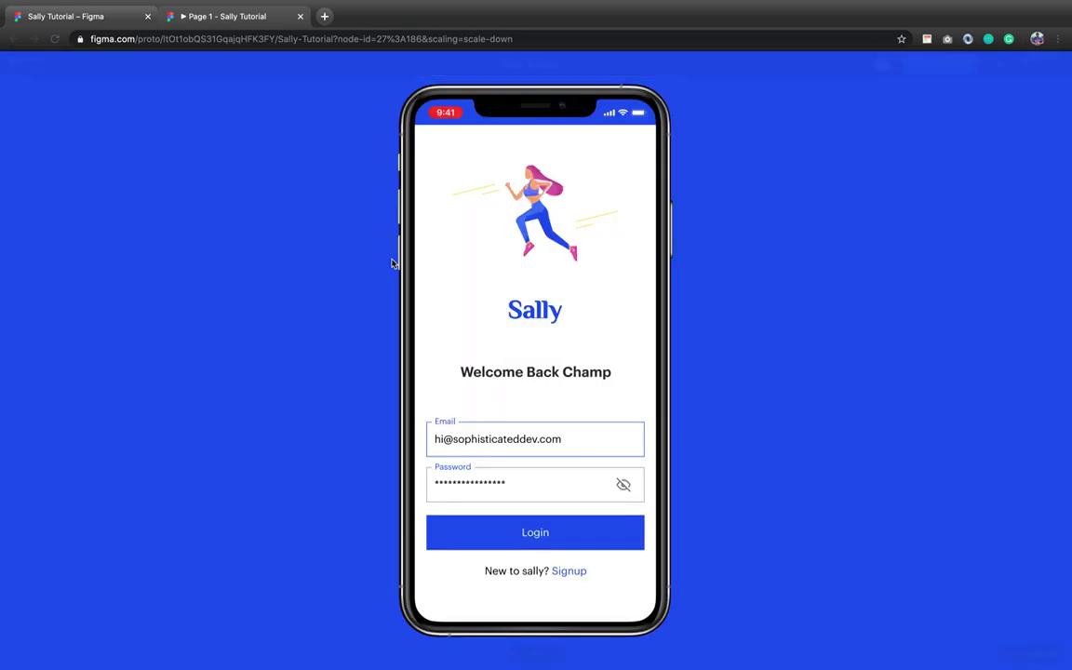
- Restart the prototype, then tap Email, Password and Login to reach the home screen
left_click(478, 335)
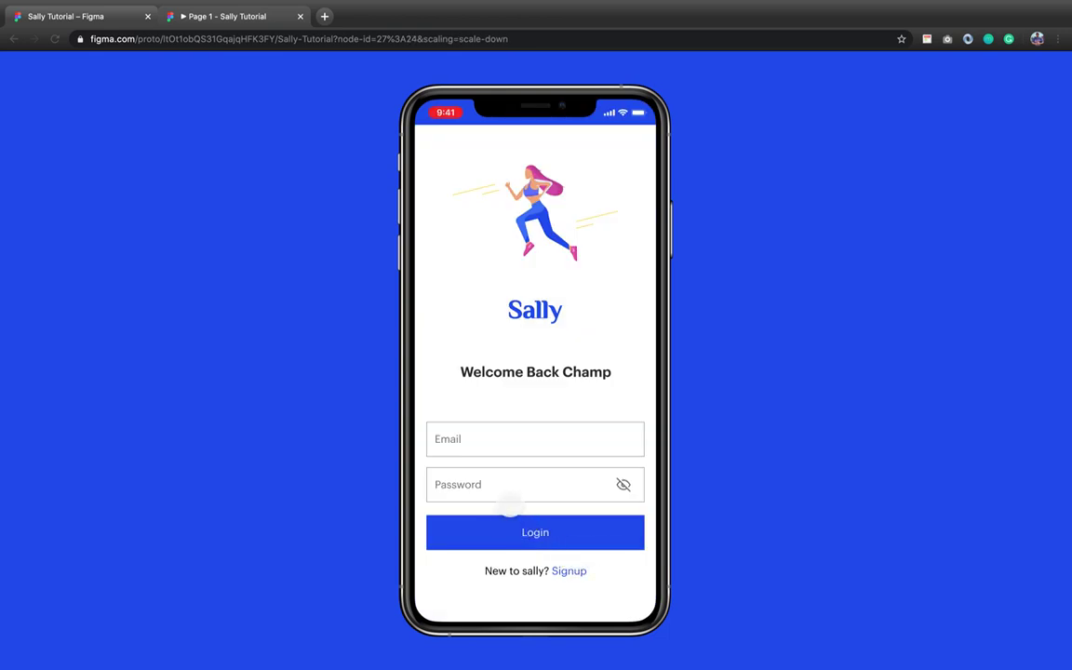
left_click(495, 445)
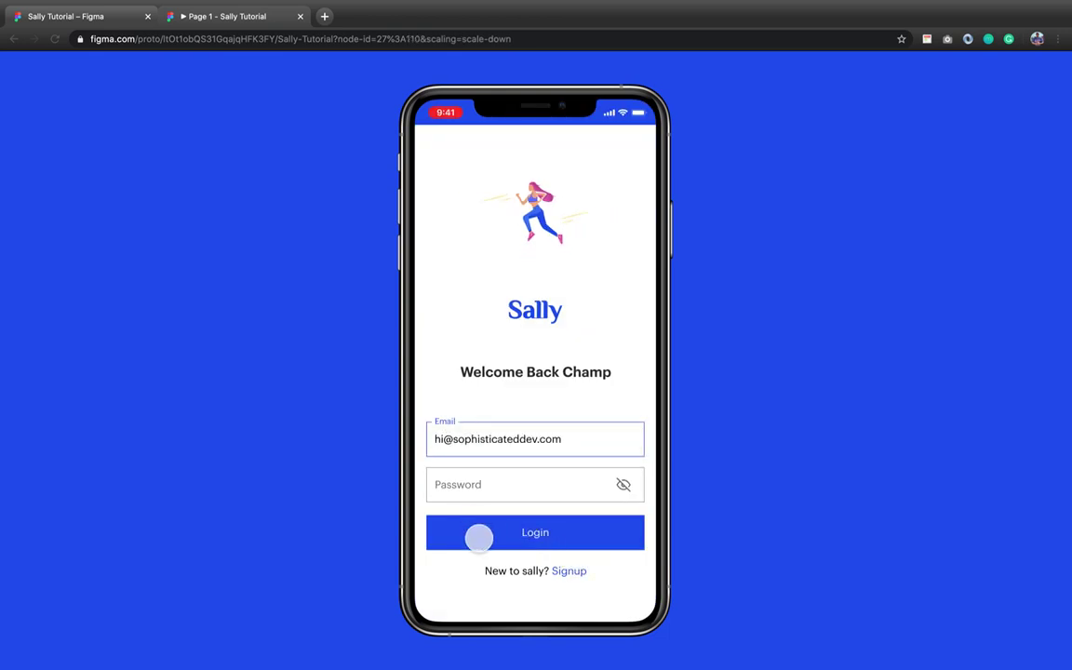
left_click(512, 491)
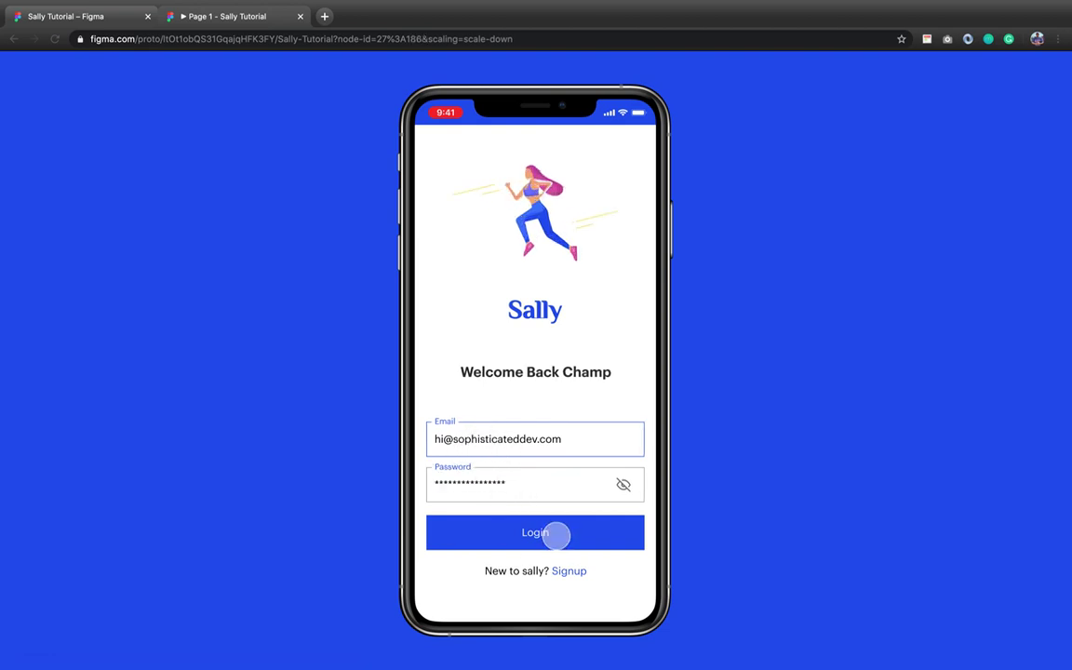
left_click(556, 532)
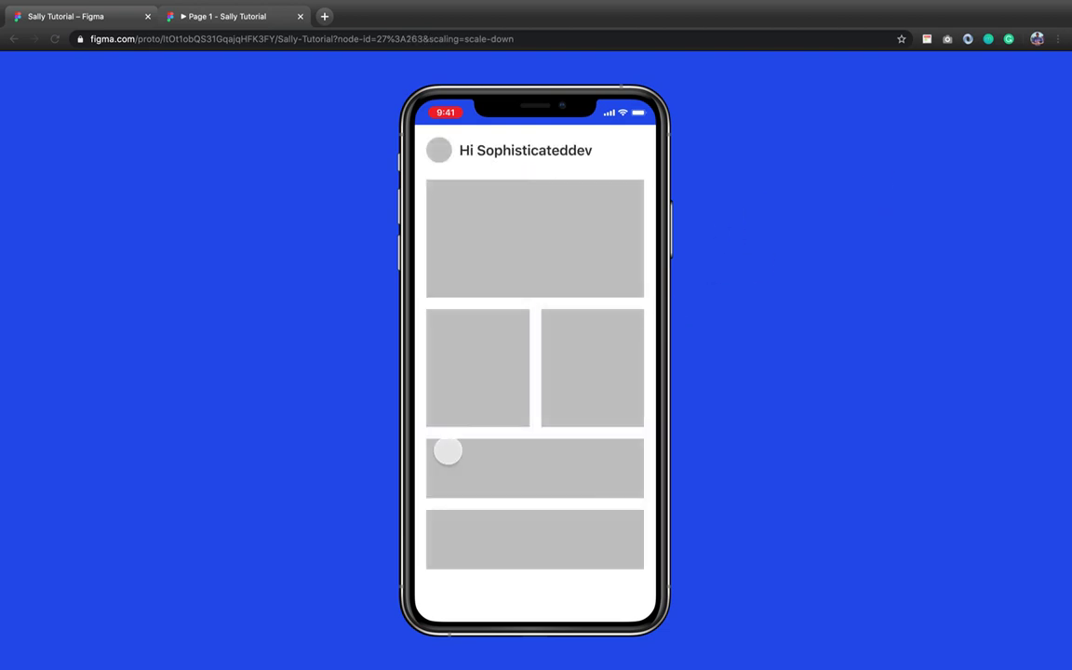
- Replay the login flow to the home screen, then restart at the Sally splash screen
left_click(448, 451)
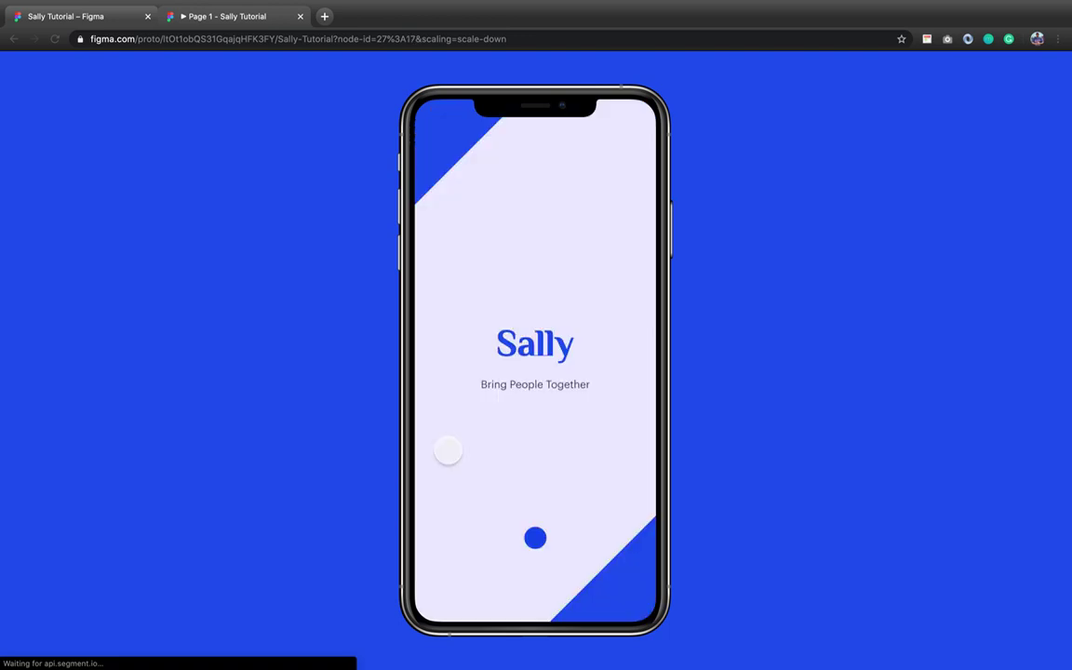
left_click(562, 526)
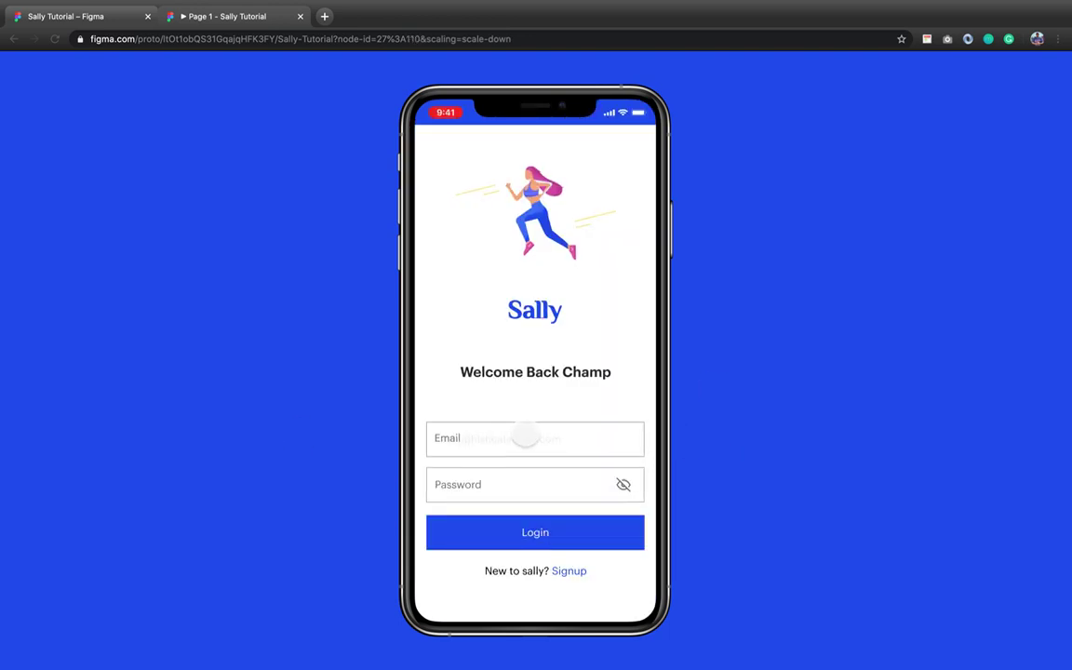
left_click(522, 437)
left_click(498, 488)
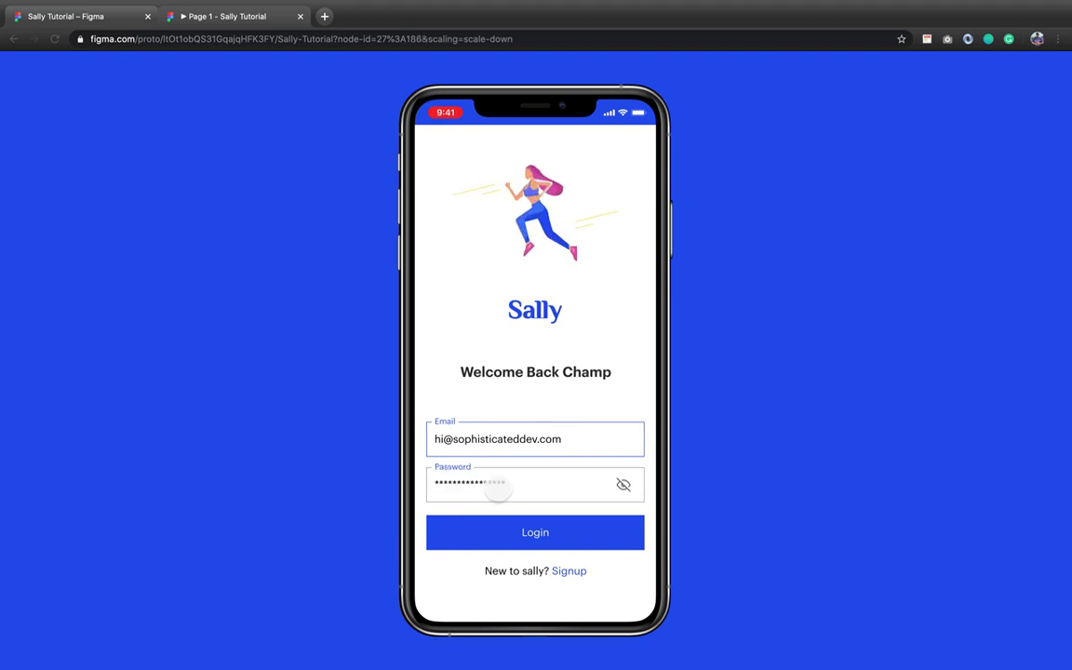
left_click(515, 535)
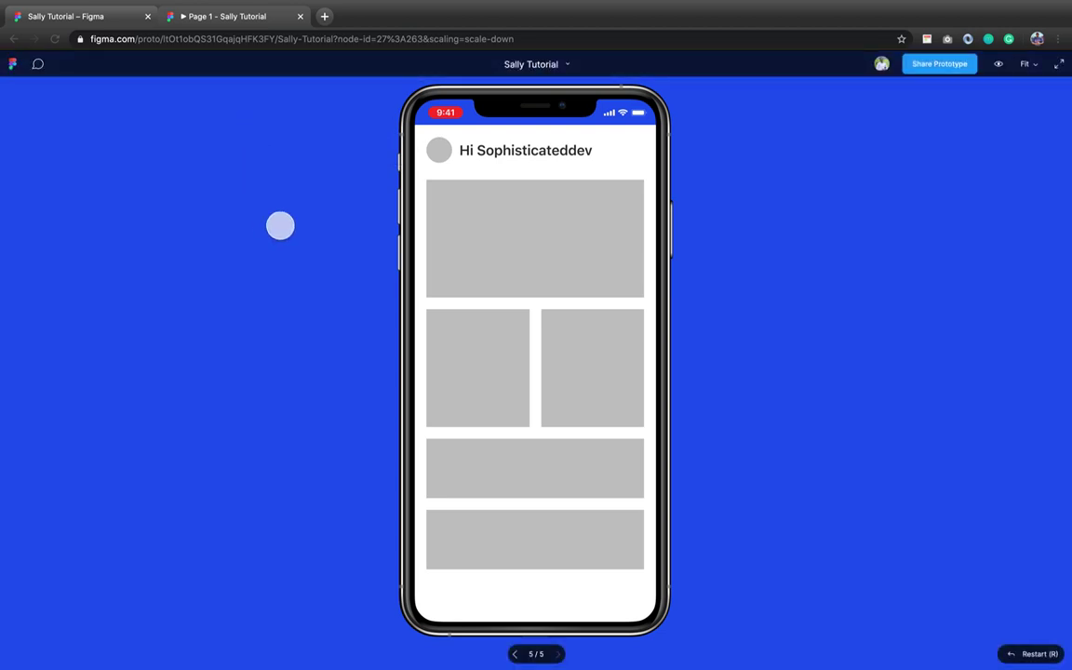
key("r")
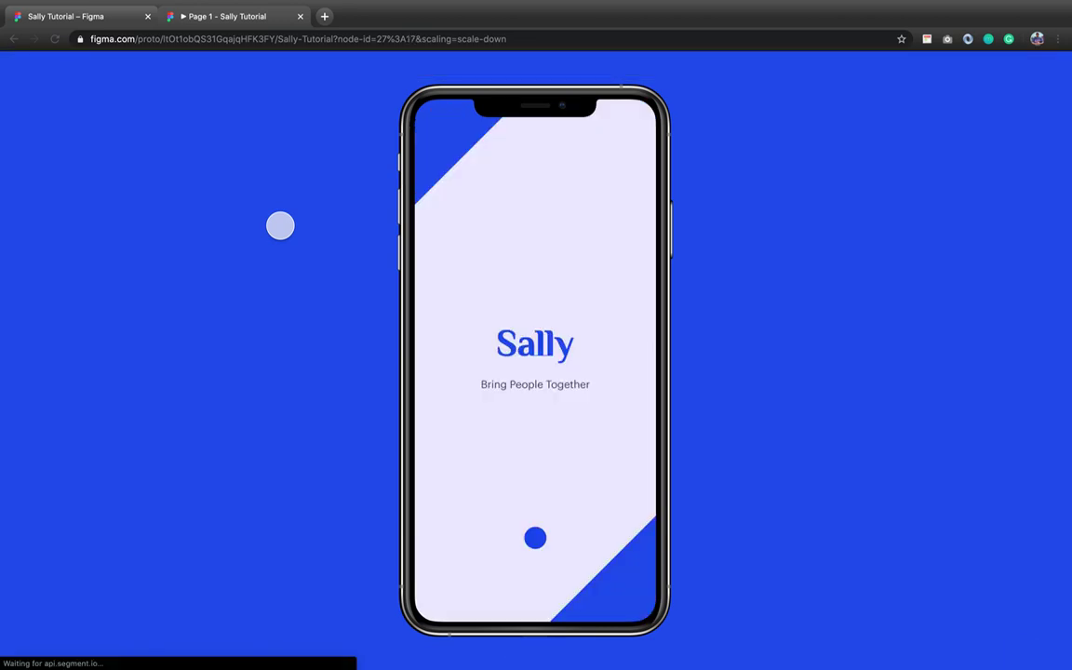